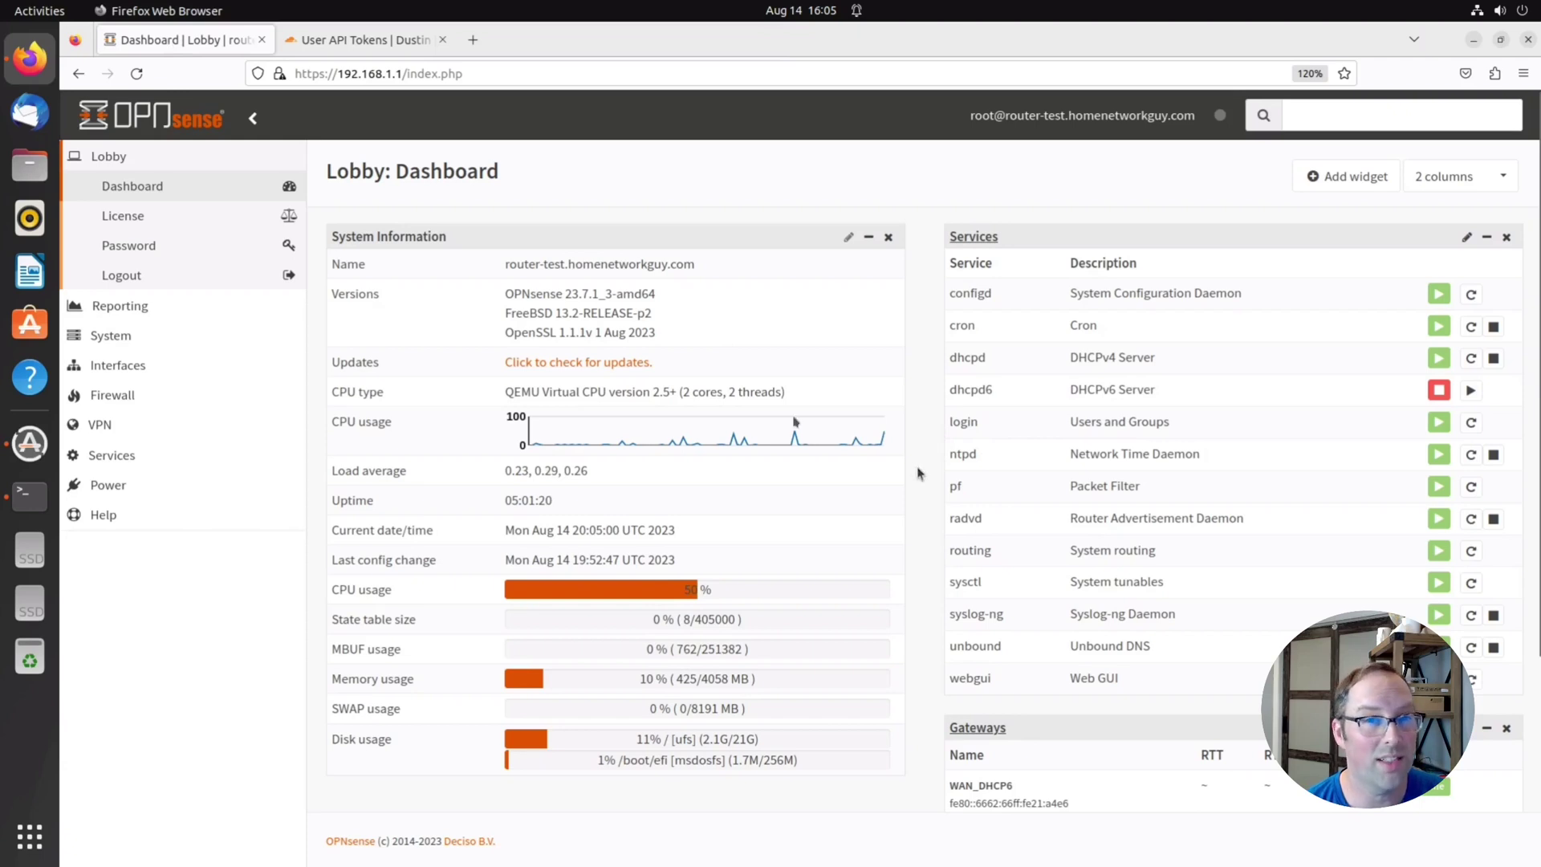
Go to Cloudflare's User API Tokens page and begin creating a new token
left_click(386, 54)
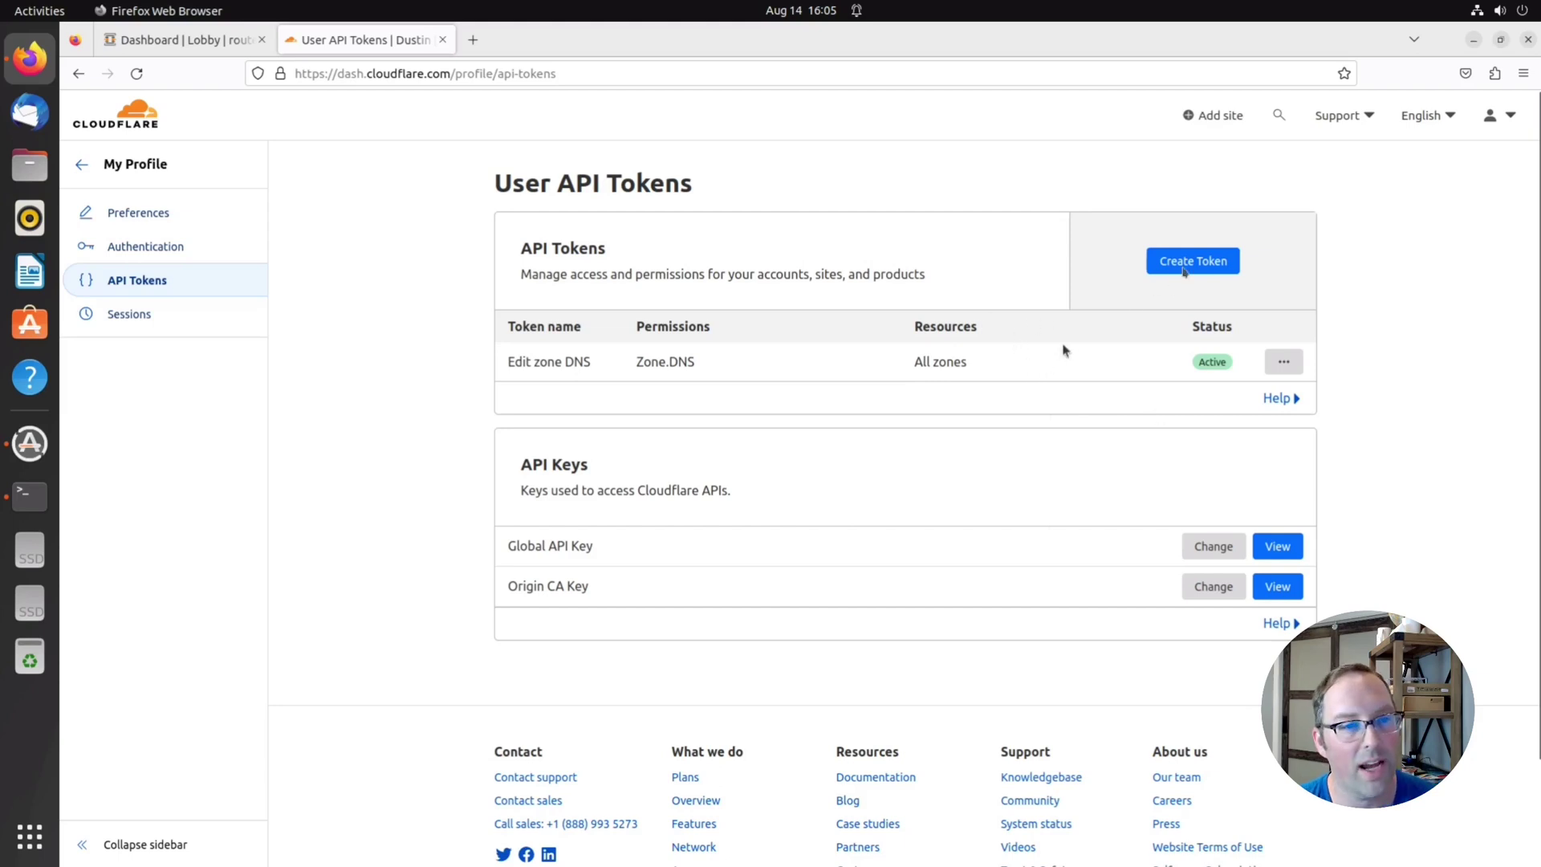
left_click(1195, 263)
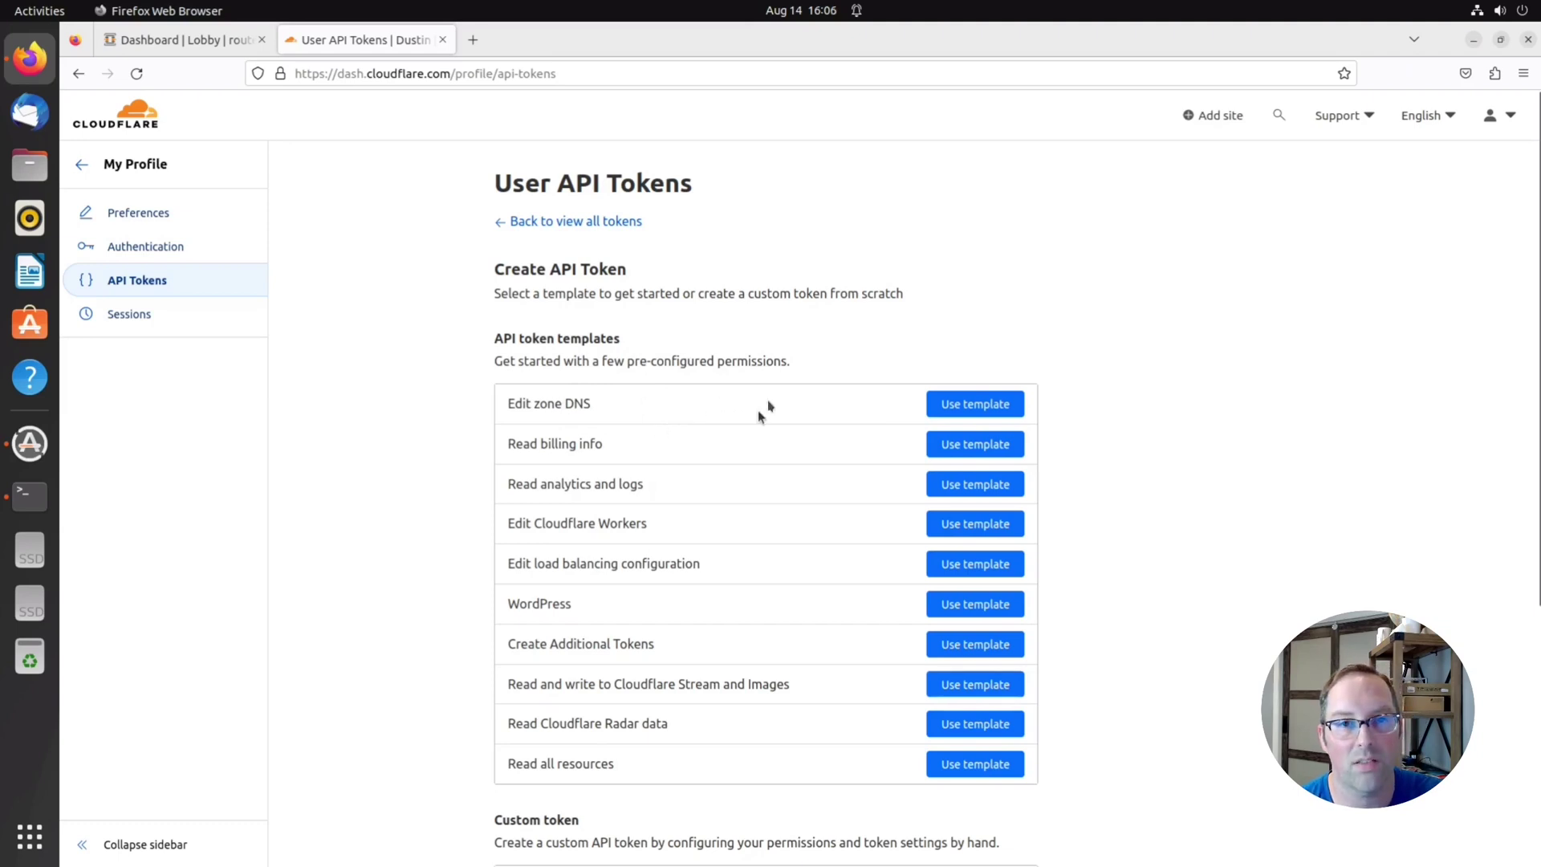
Base the token on the Edit zone DNS template and set Zone Resources to Include All zones
left_click(965, 404)
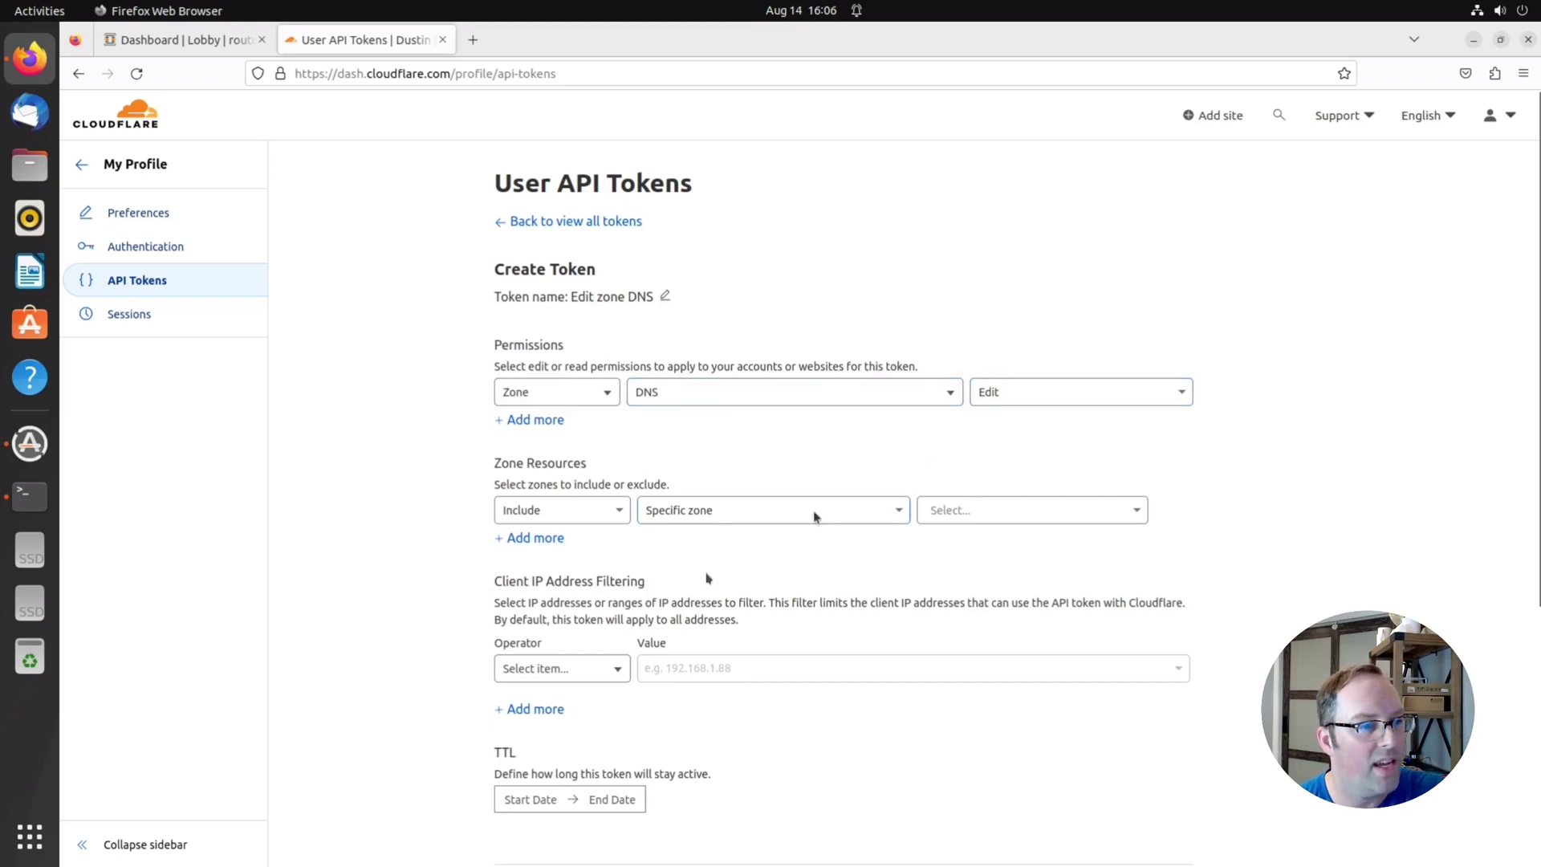
scroll(799, 718, "down", 2)
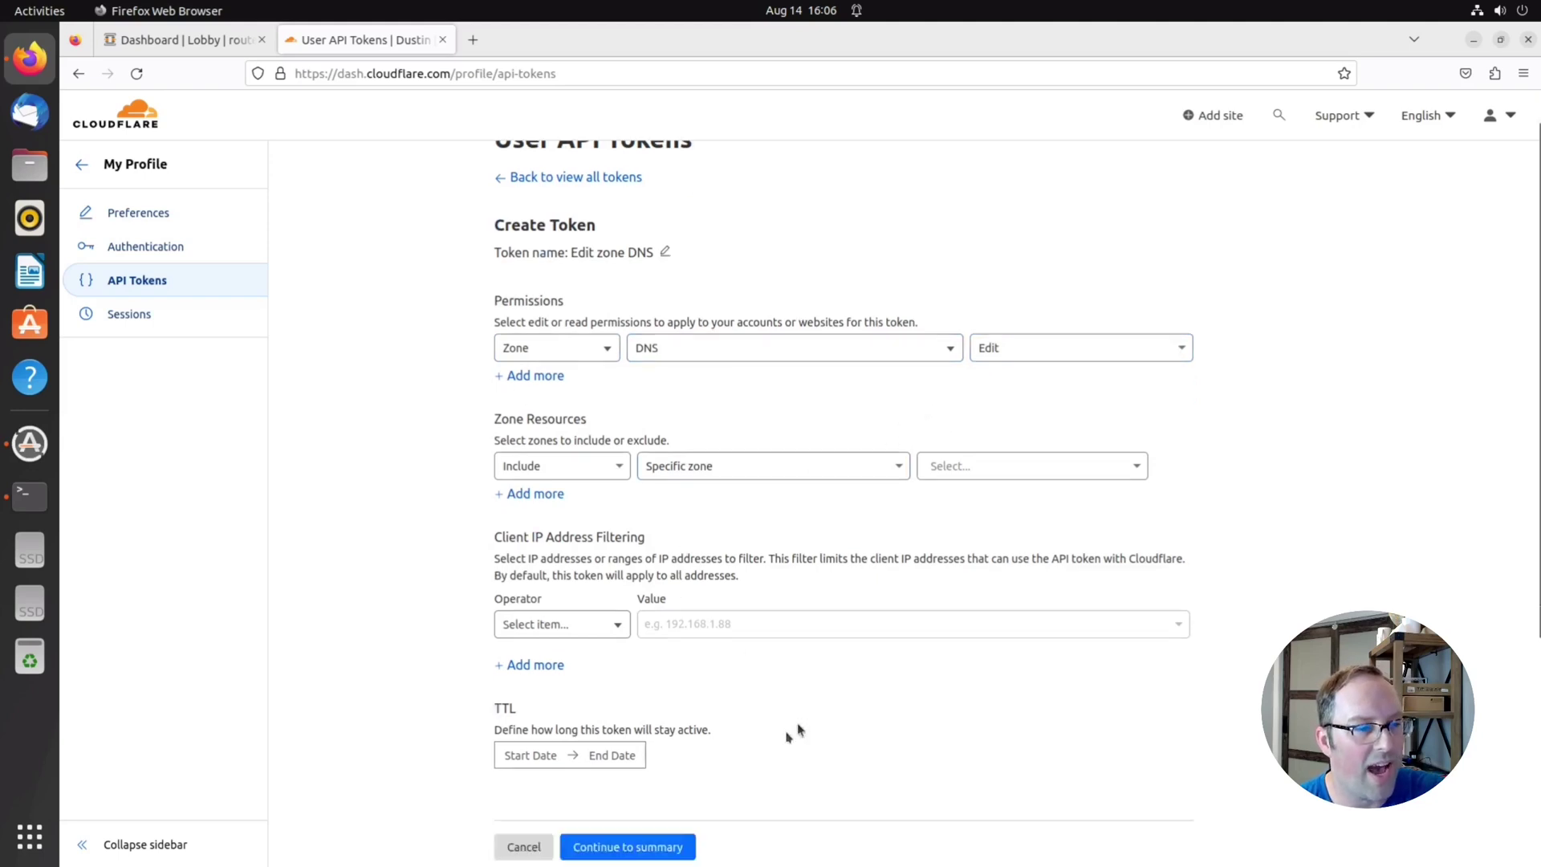
left_click(626, 796)
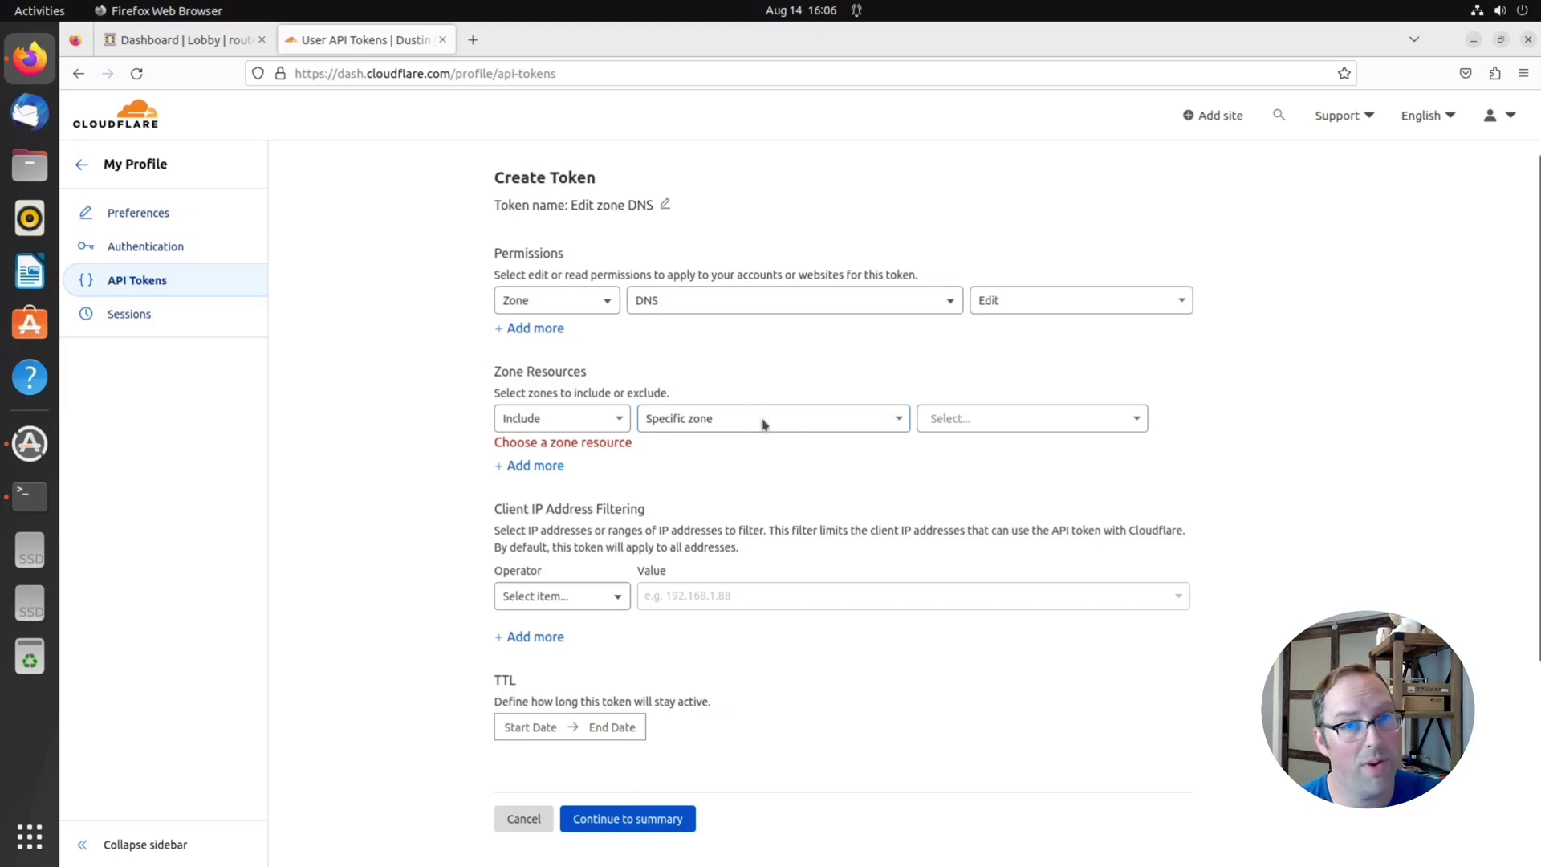
left_click(762, 423)
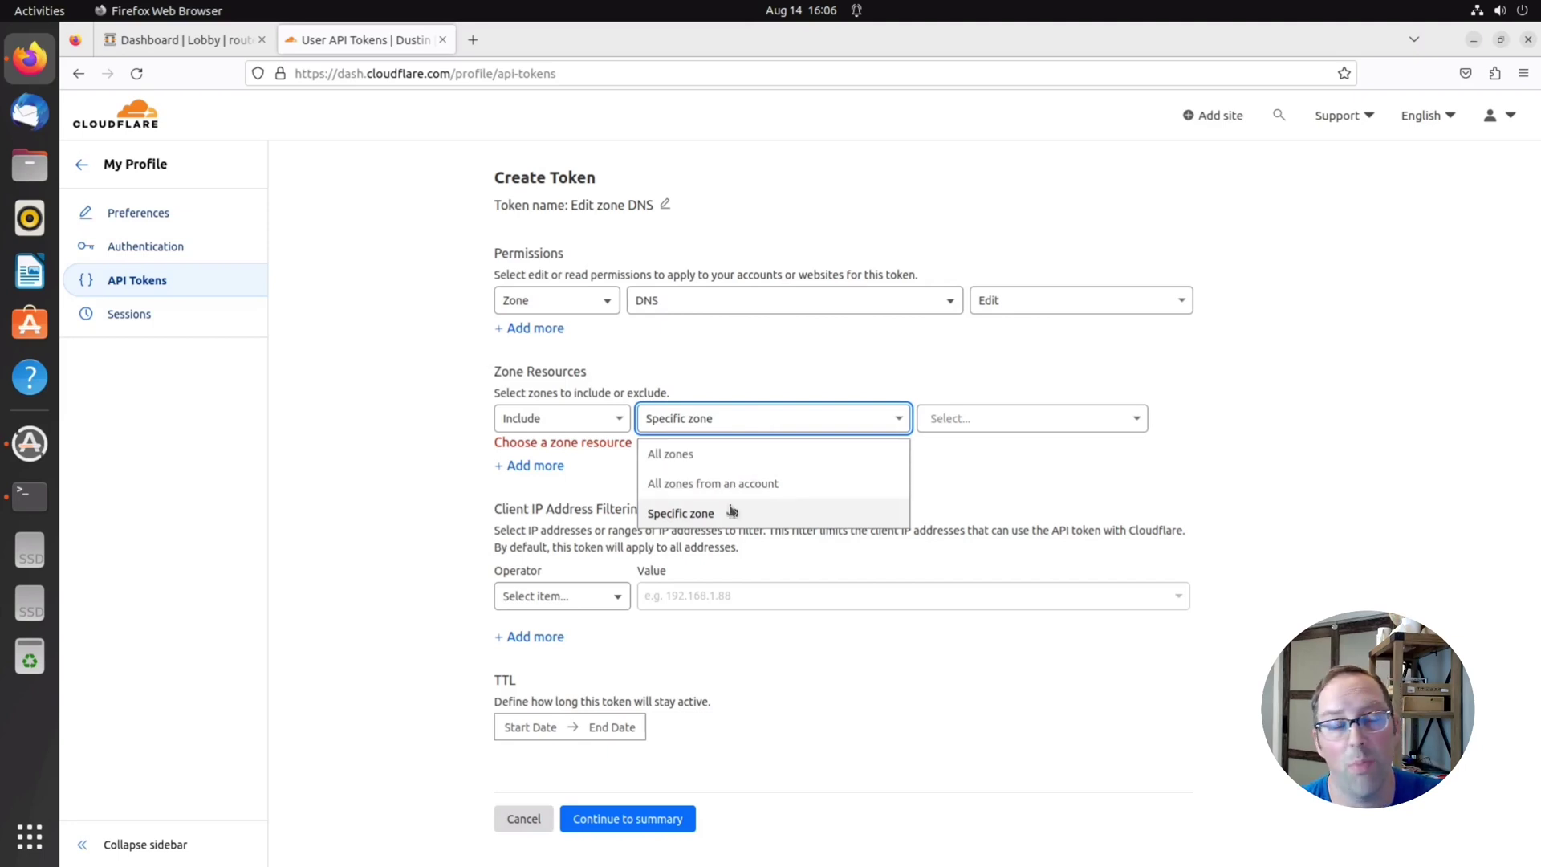
left_click(728, 458)
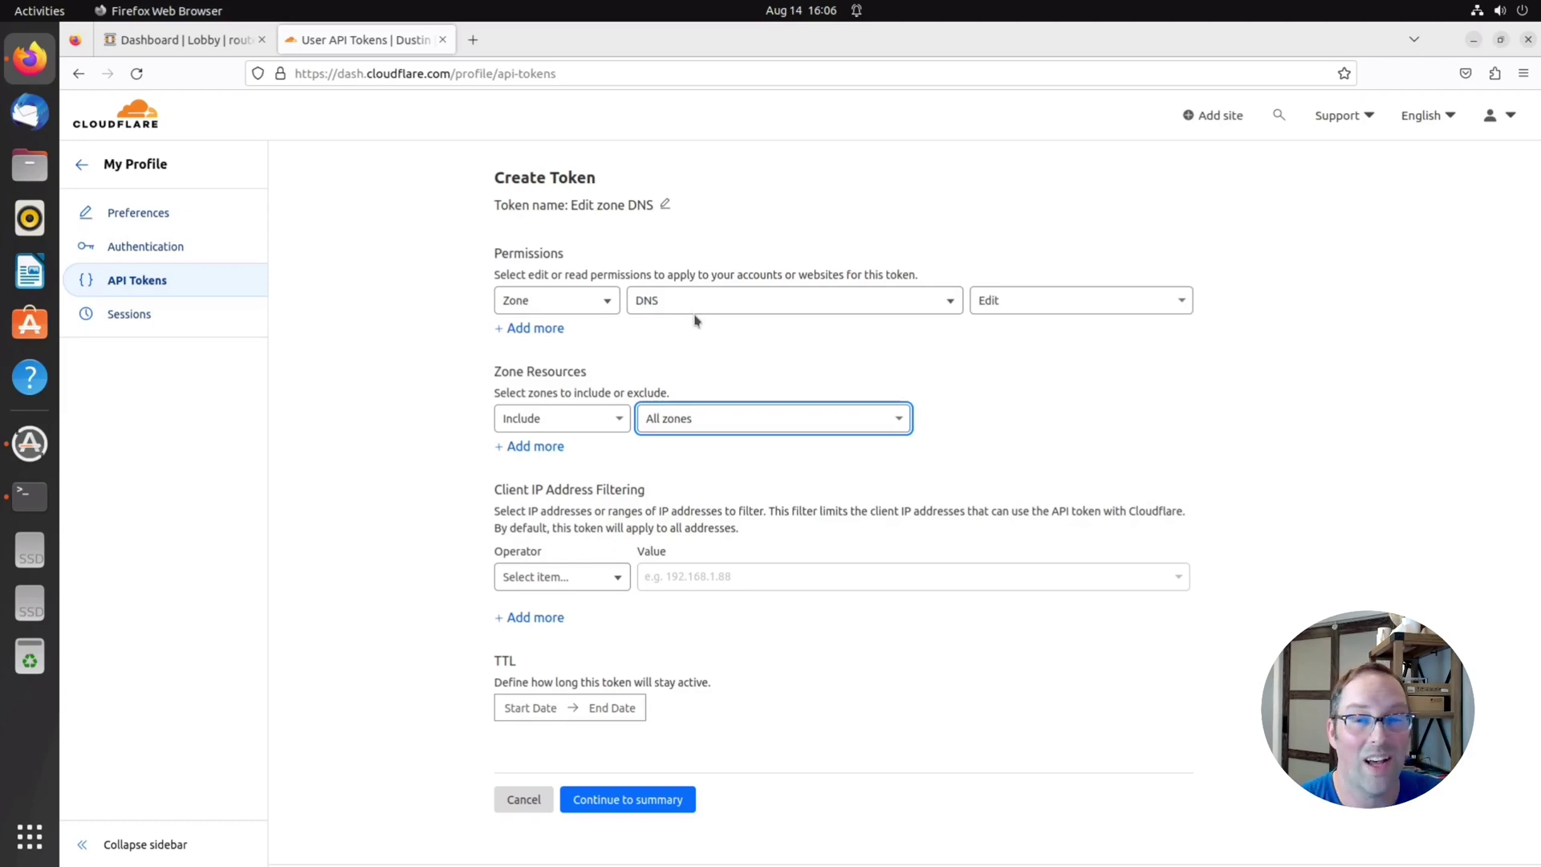
left_click(699, 451)
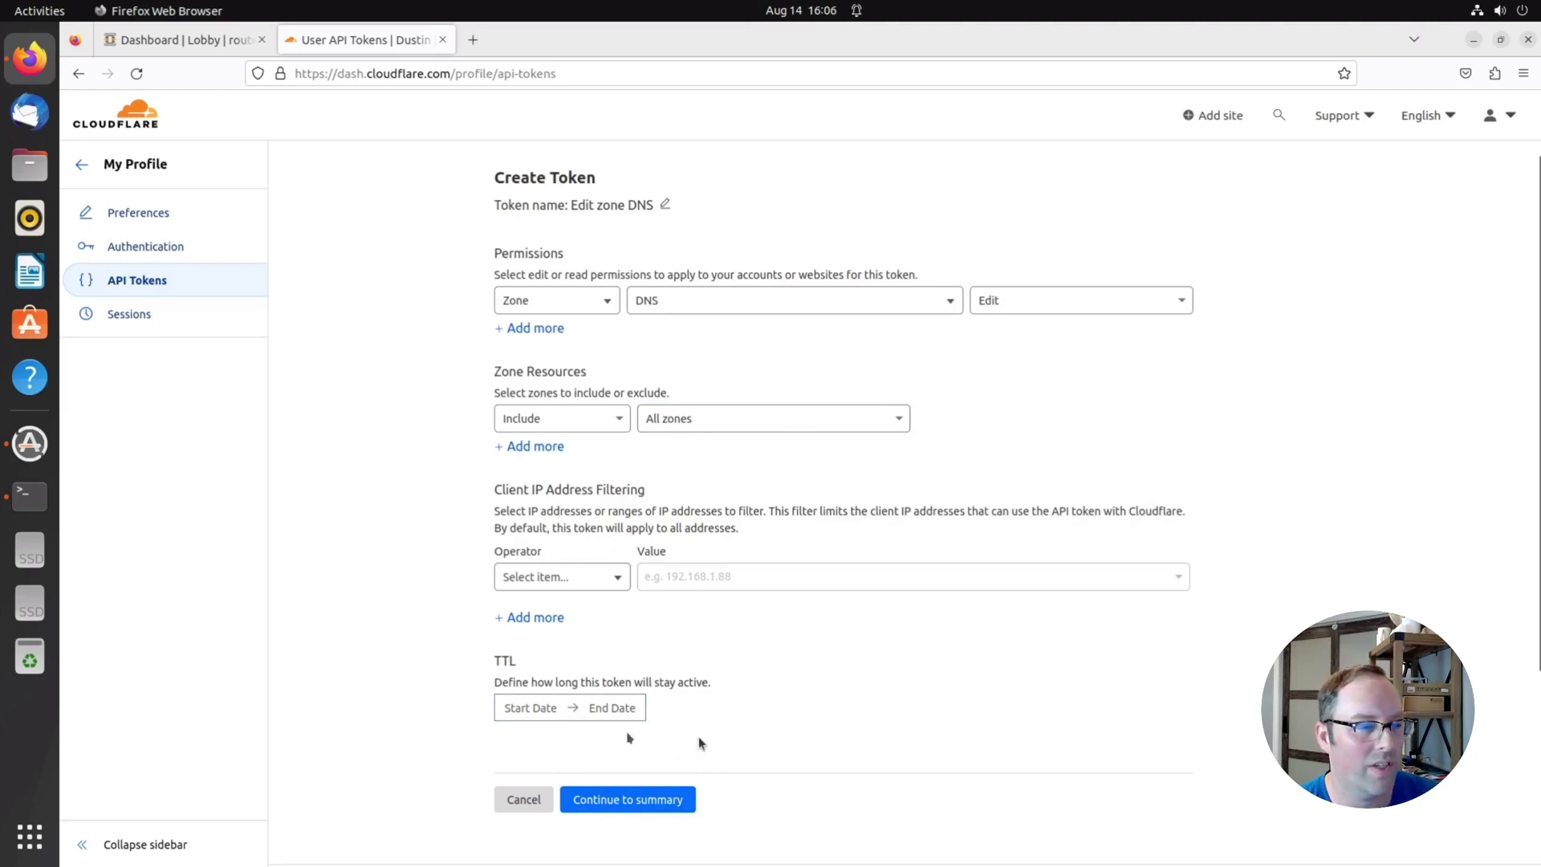
Create the all-zones Edit zone DNS token, copy it, and return to the API tokens list
left_click(642, 803)
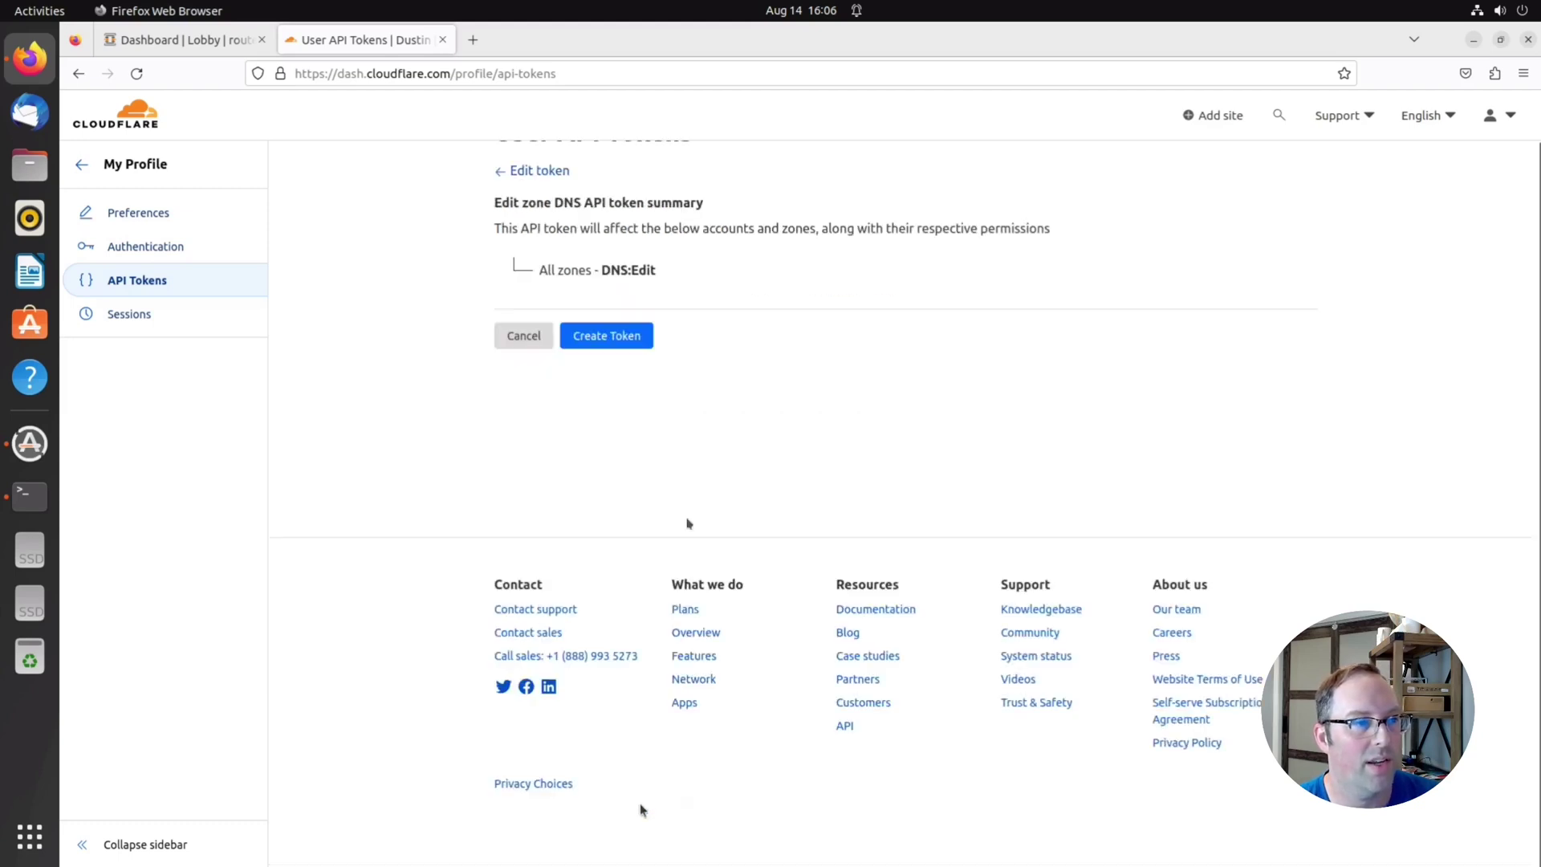
left_click(617, 335)
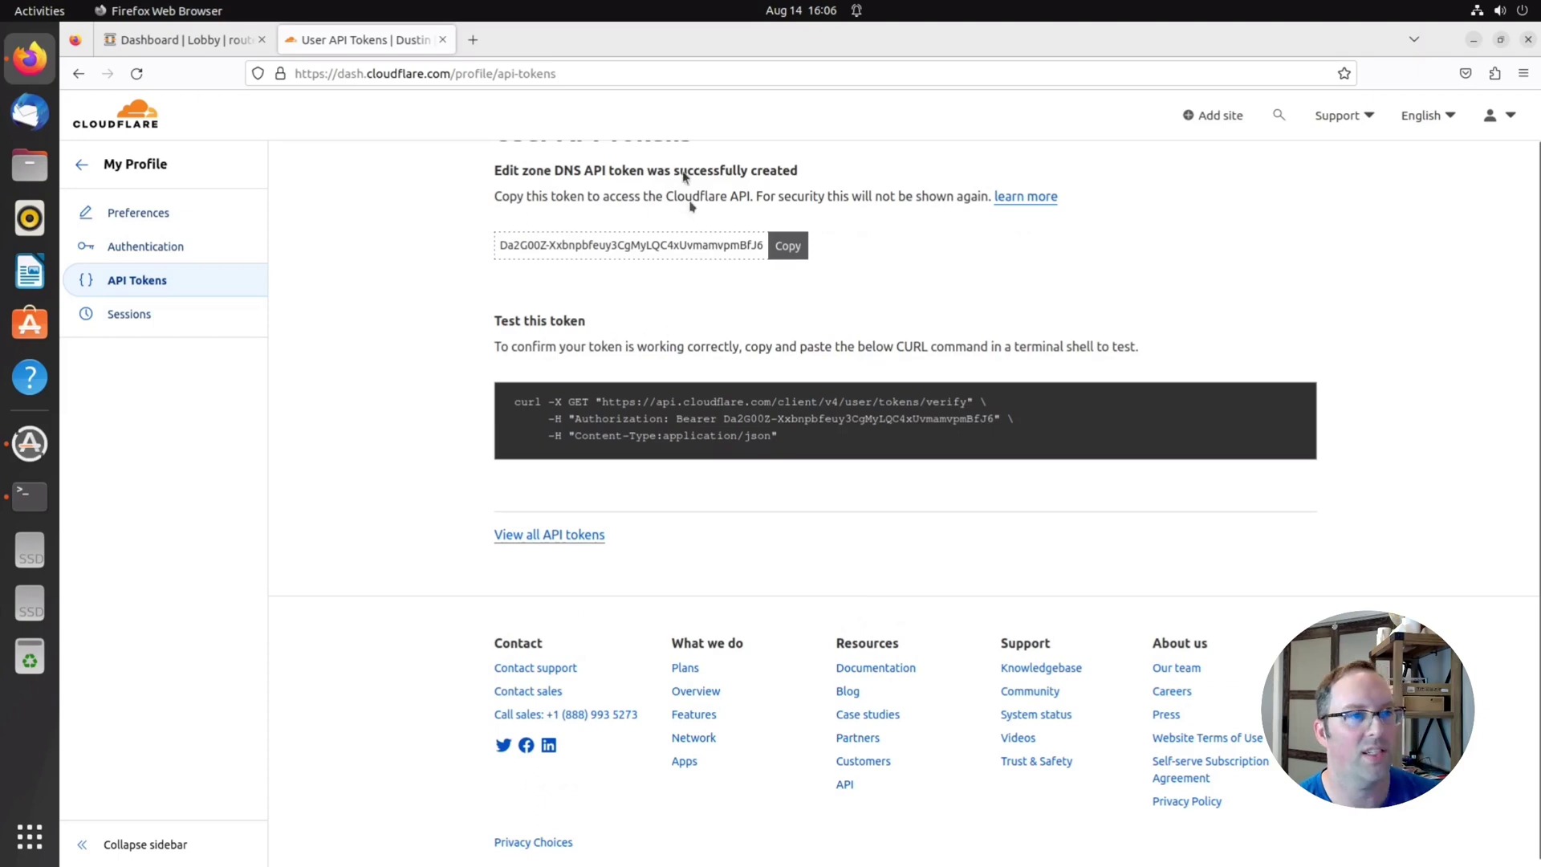
scroll(667, 297, "up", 1)
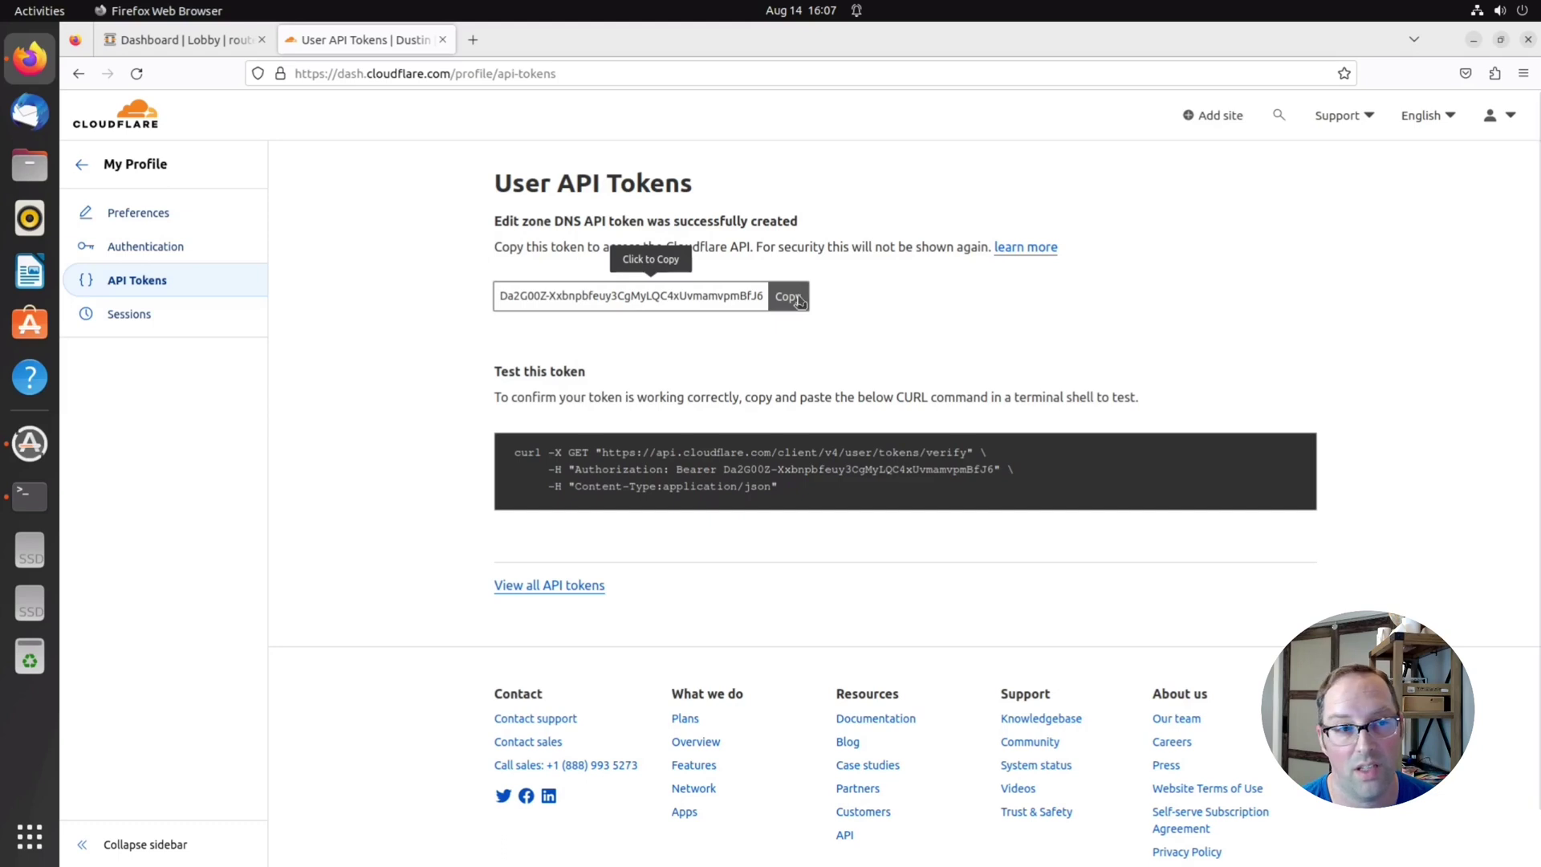
left_click(545, 586)
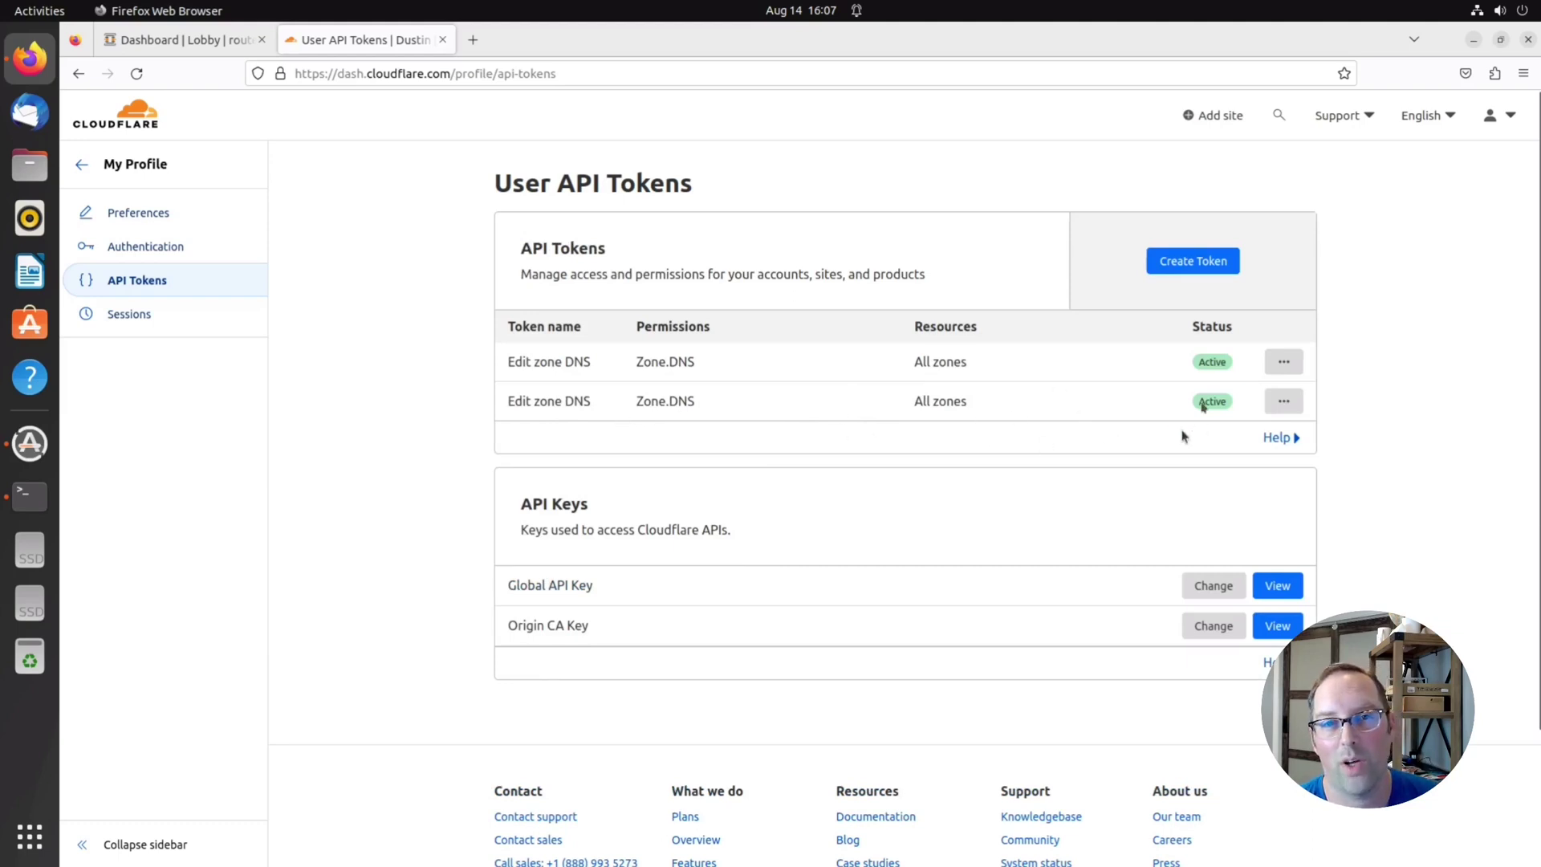
mouse_move(1202, 406)
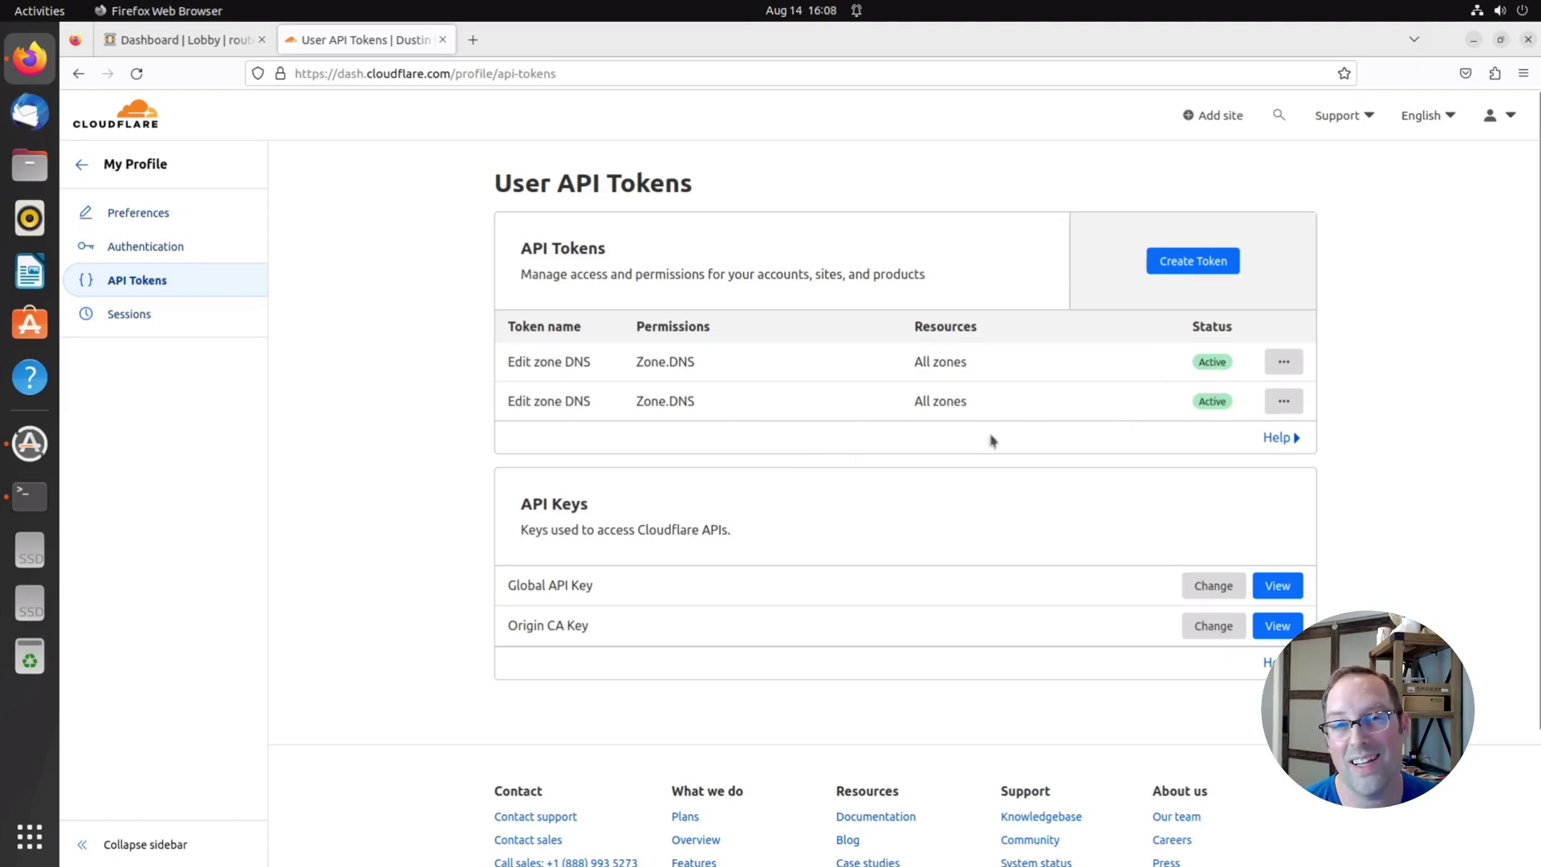
On the OPNsense dashboard, highlight the router-test host and homenetworkguy.com domain parts of the Name
left_click(203, 53)
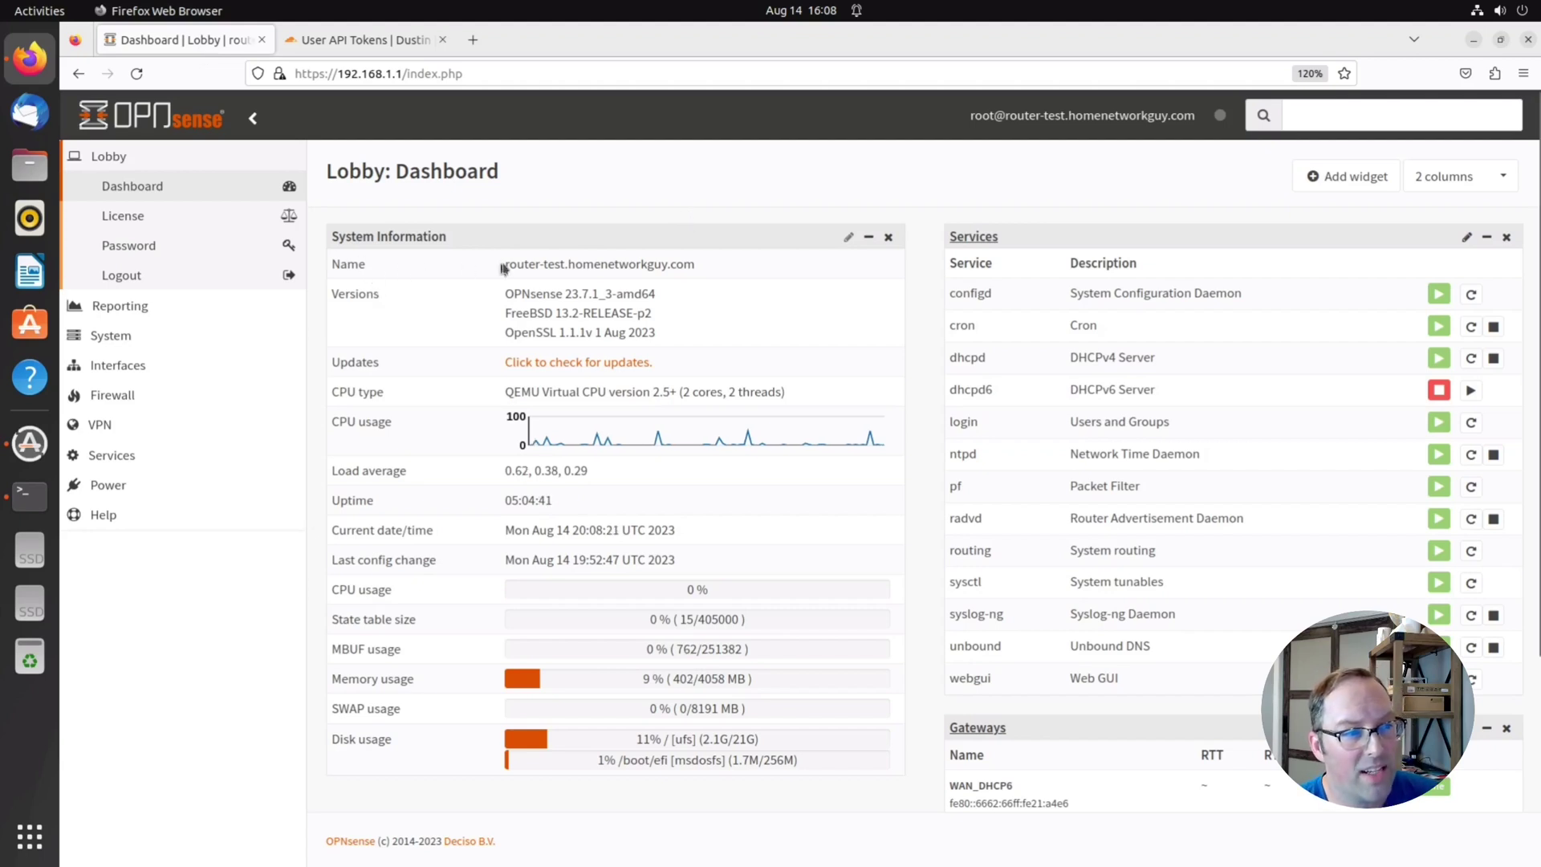
left_click_drag(510, 261, 634, 265)
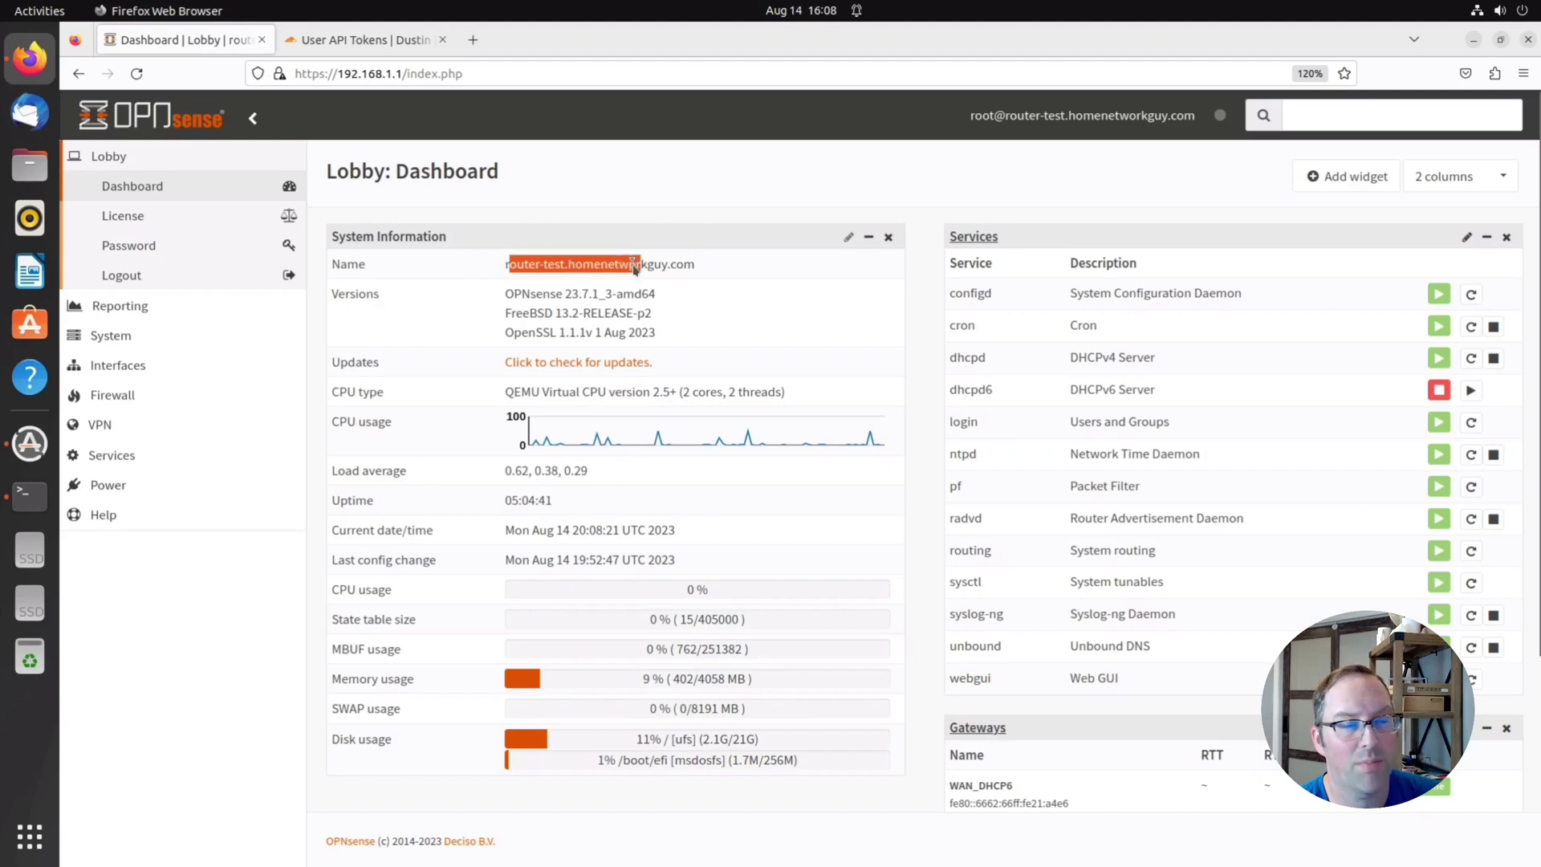
left_click(631, 264)
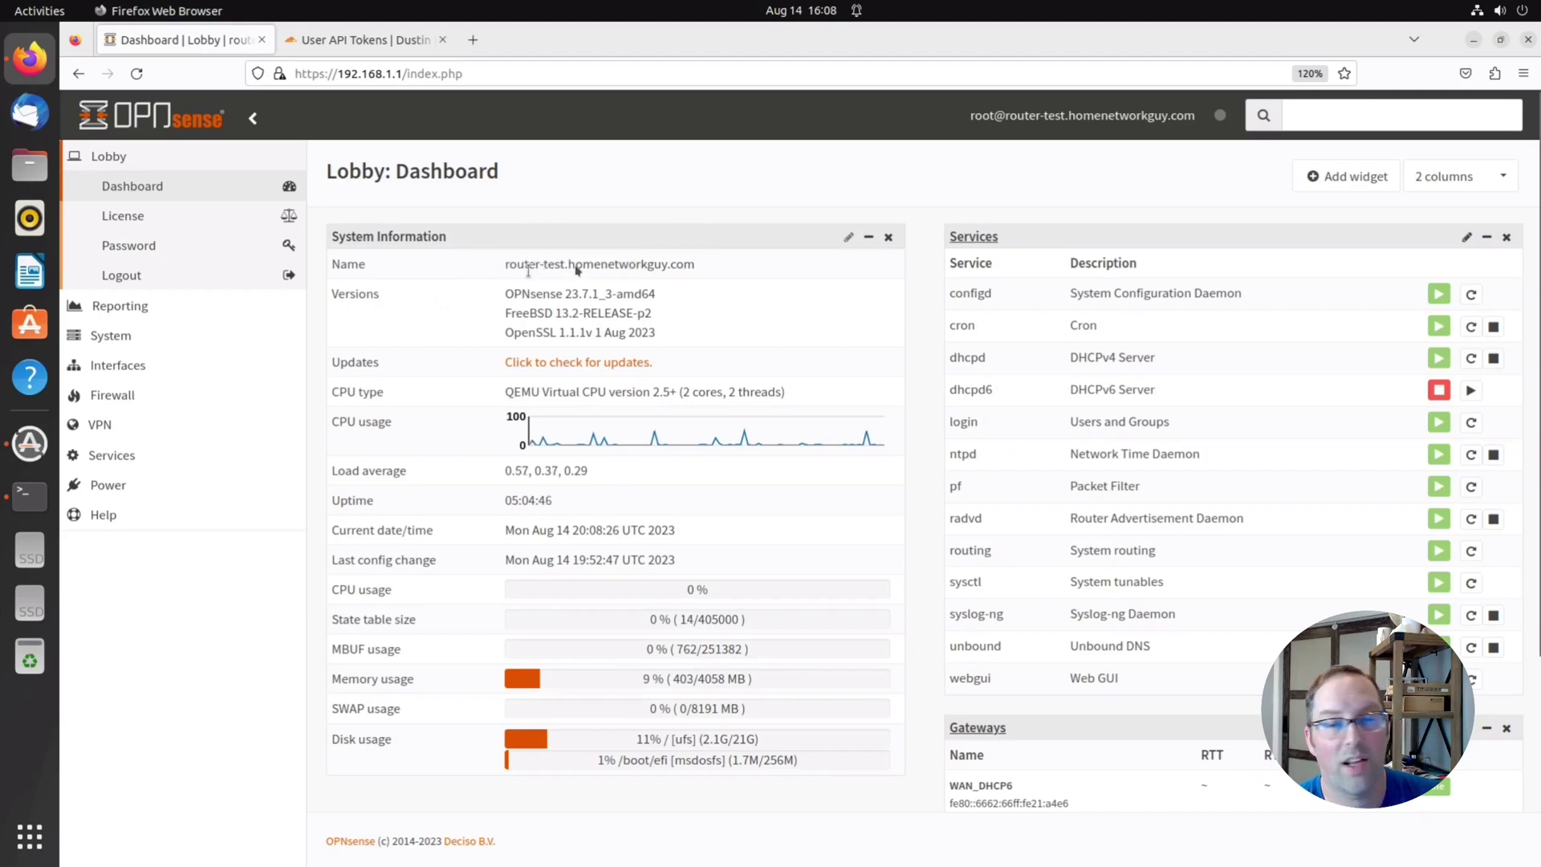
left_click_drag(608, 265, 679, 267)
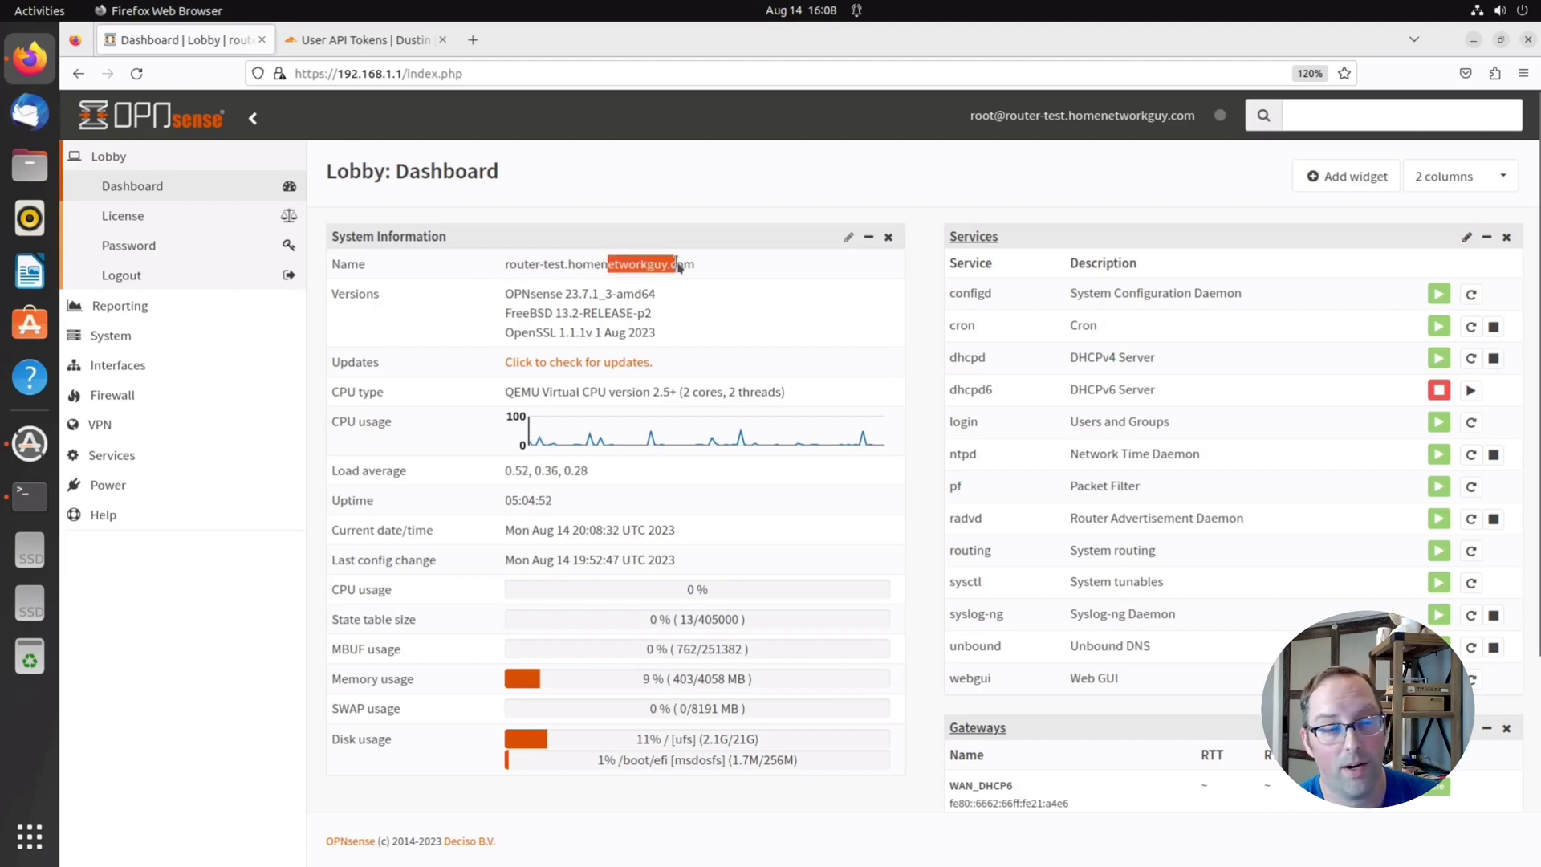
left_click(573, 267)
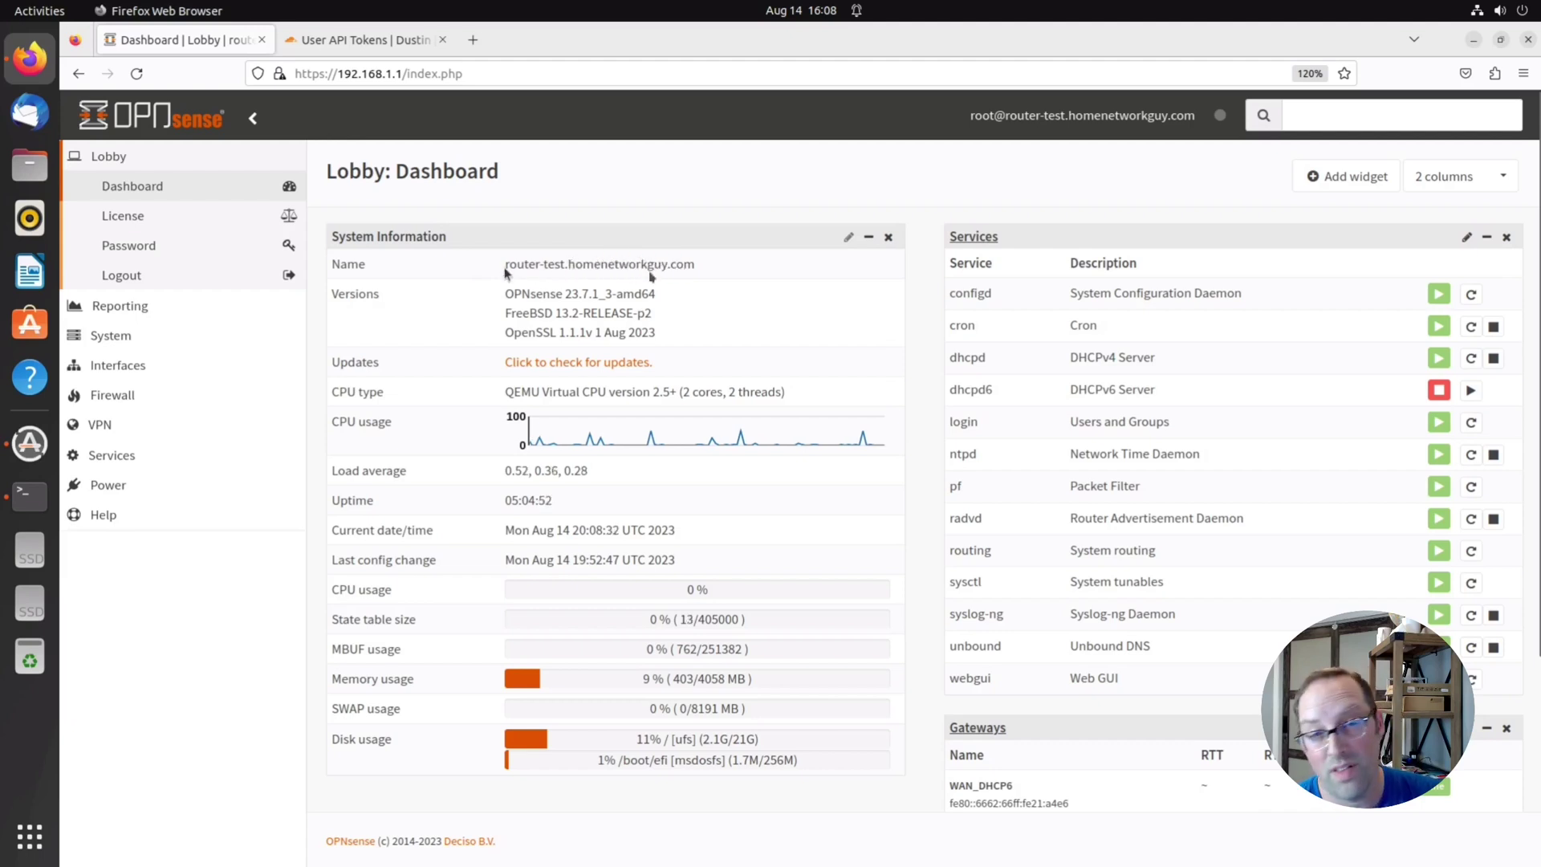
left_click_drag(506, 268, 657, 270)
left_click(657, 270)
double_click(632, 271)
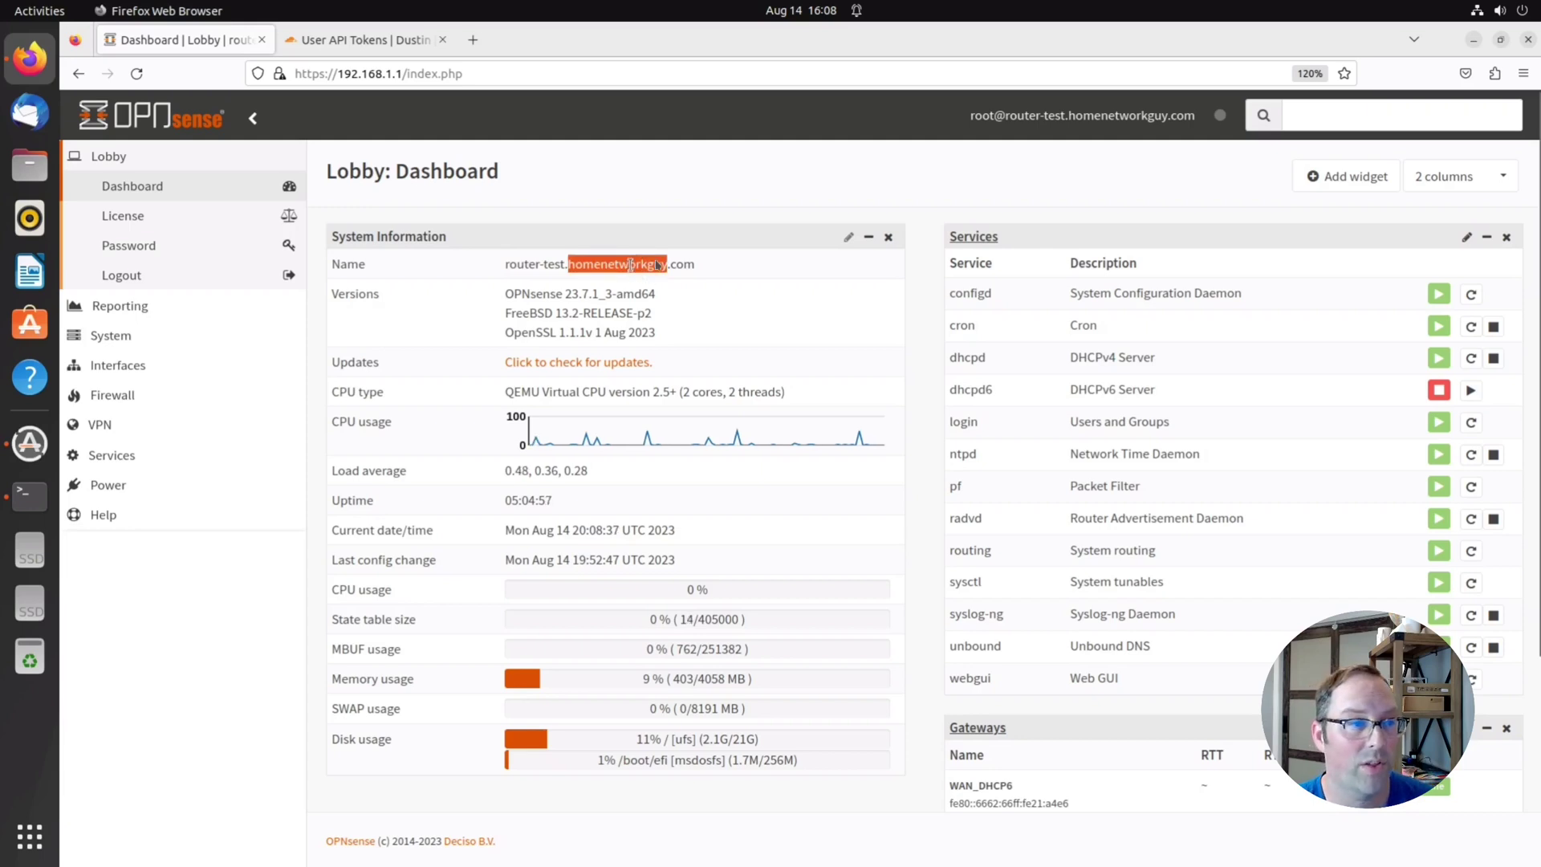
left_click(523, 266)
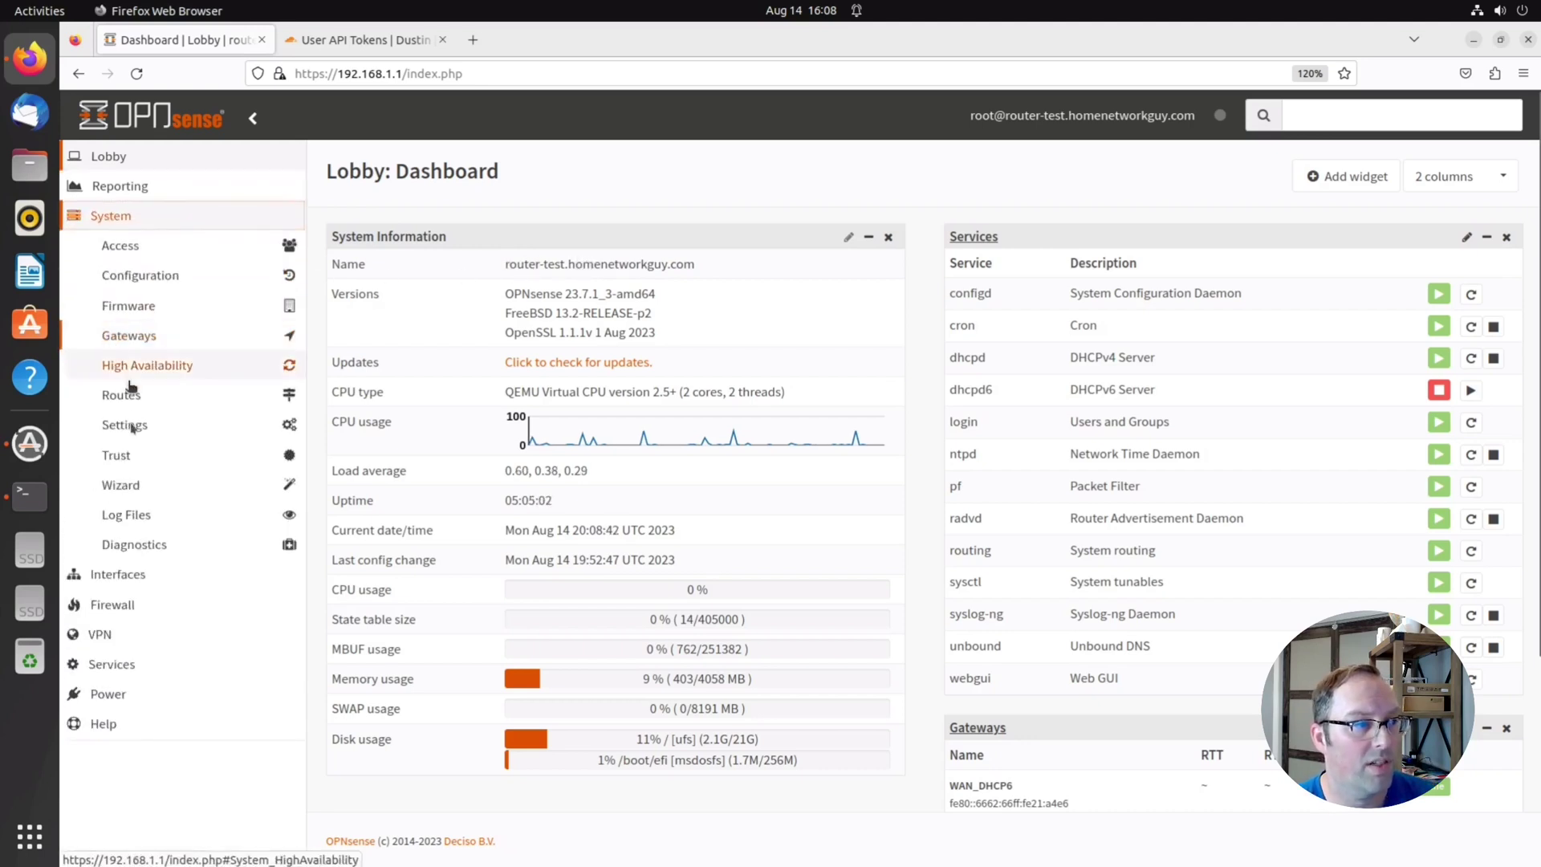
Open System > Settings > General and point out hostname router-test and domain homenetworkguy.com
left_click(134, 425)
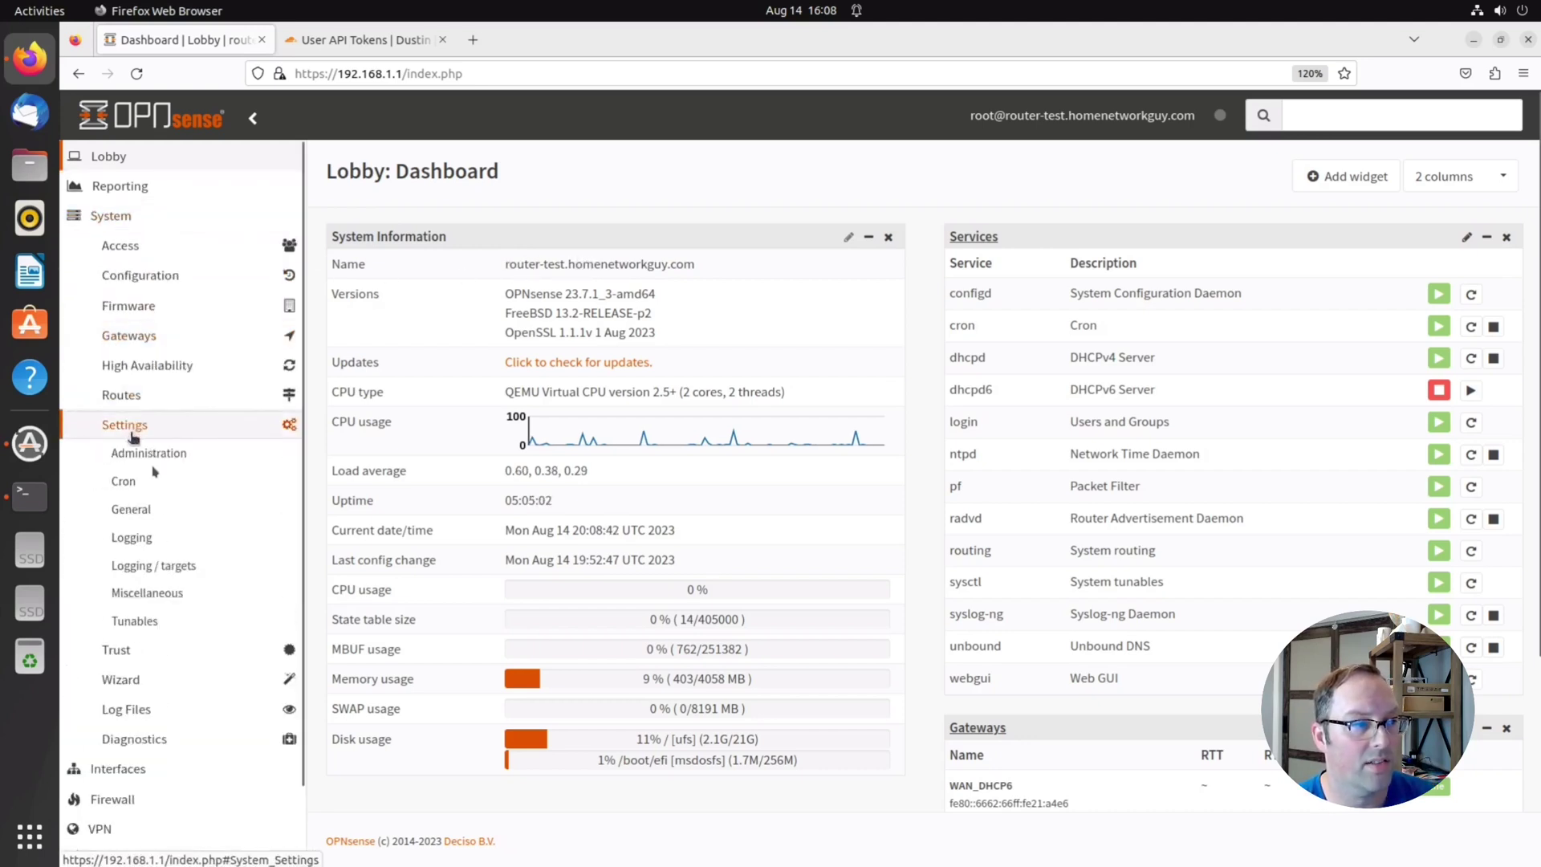
left_click(135, 509)
double_click(647, 241)
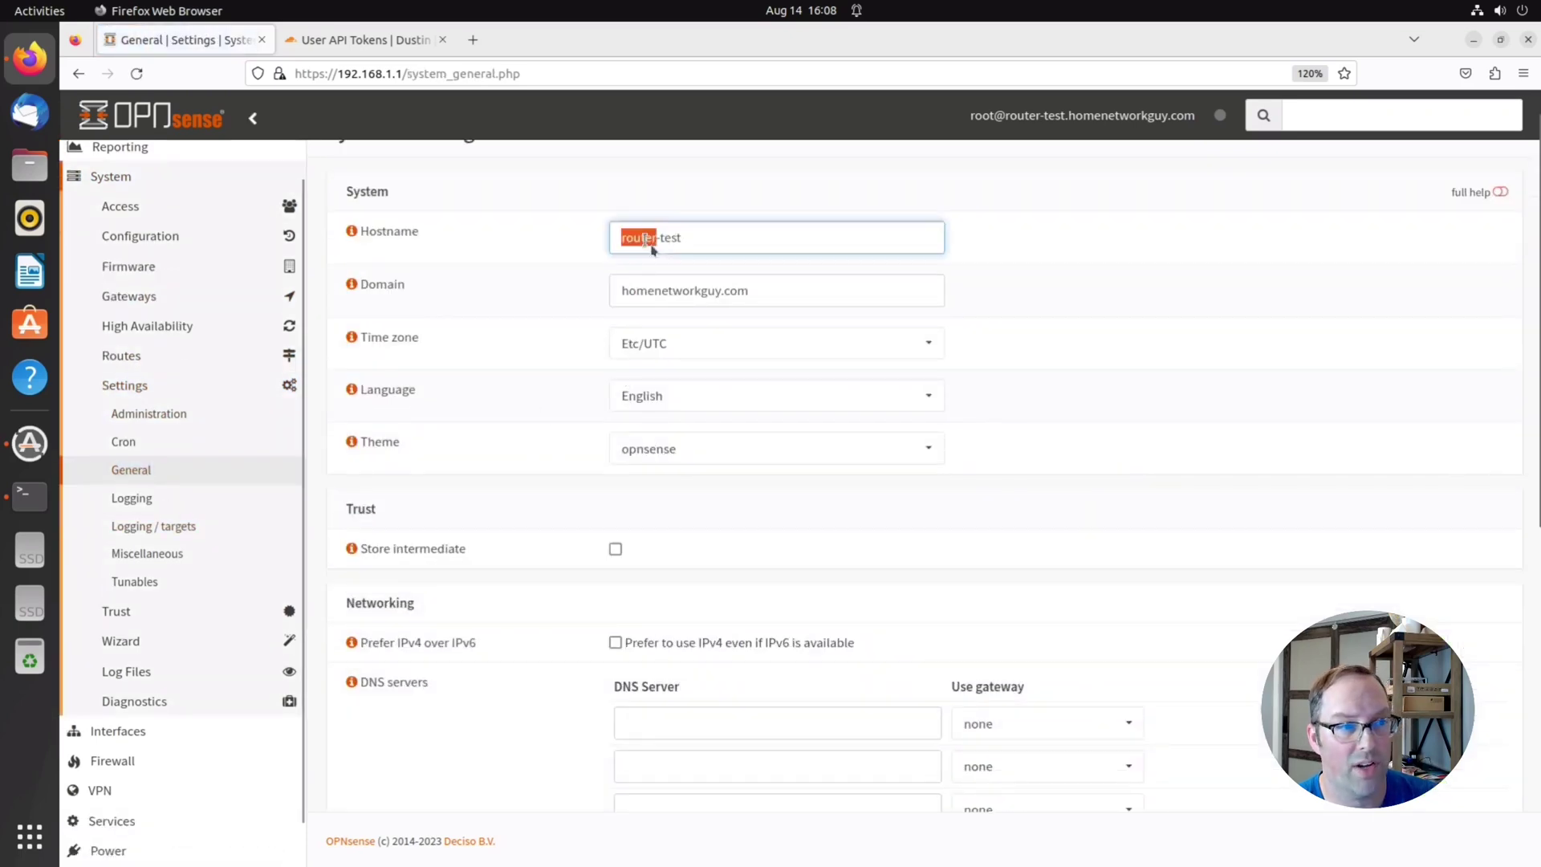
double_click(656, 289)
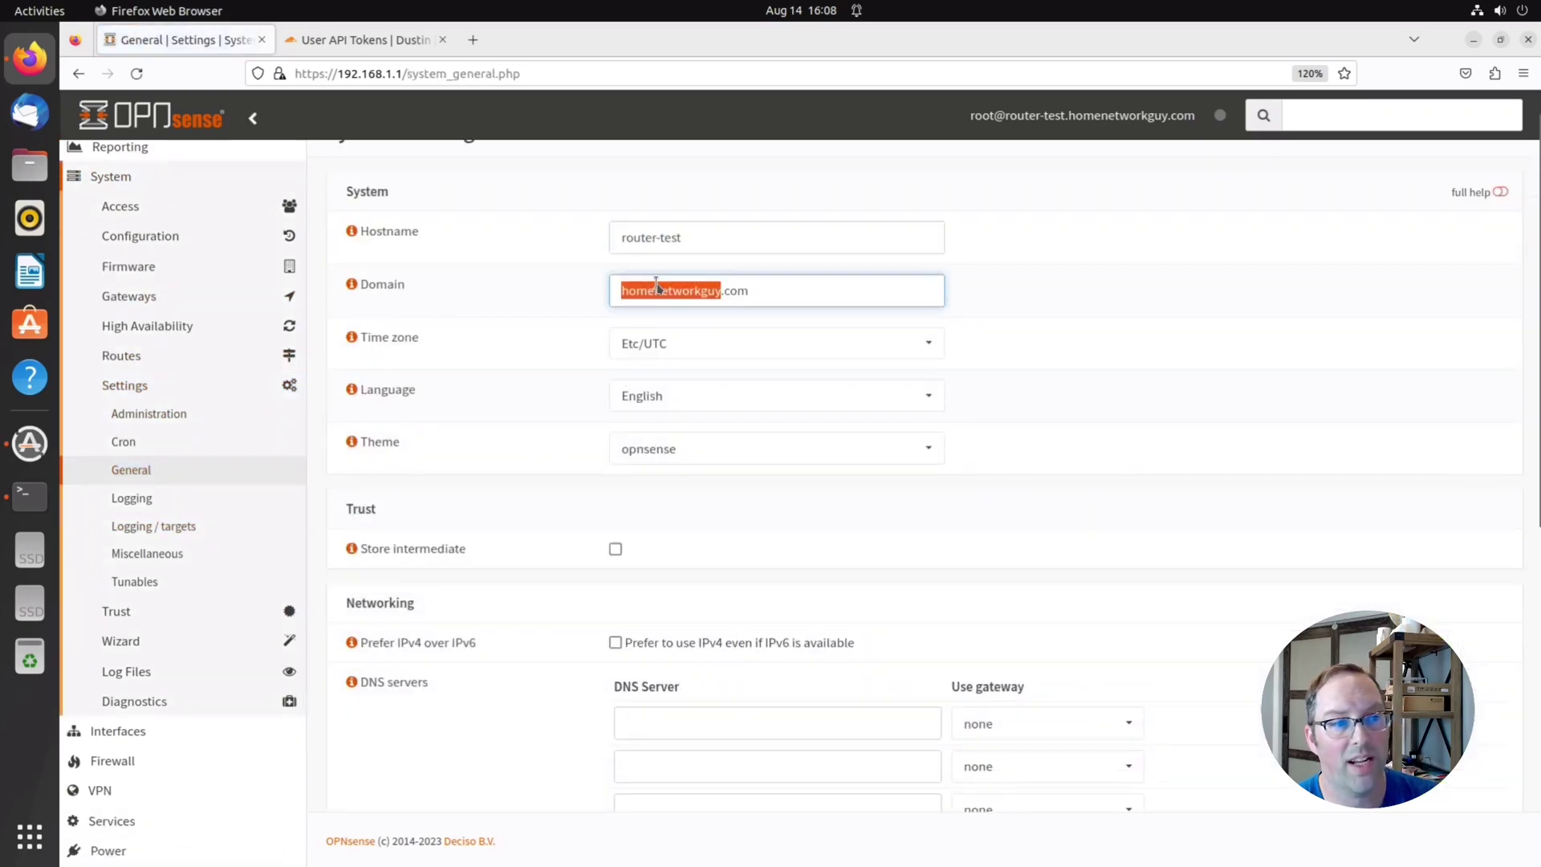
left_click(741, 258)
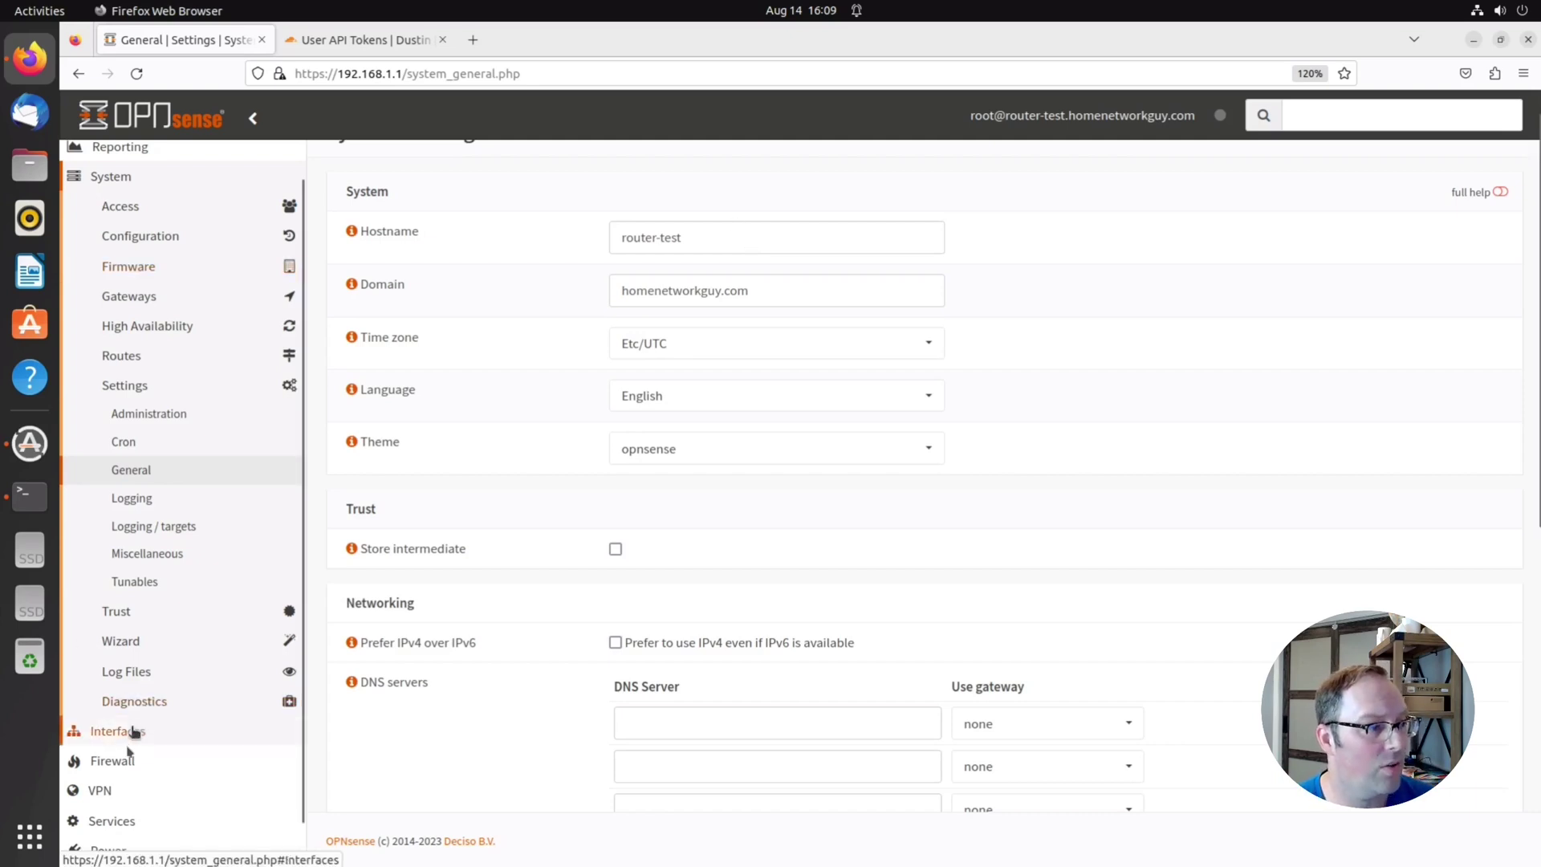
left_click(133, 266)
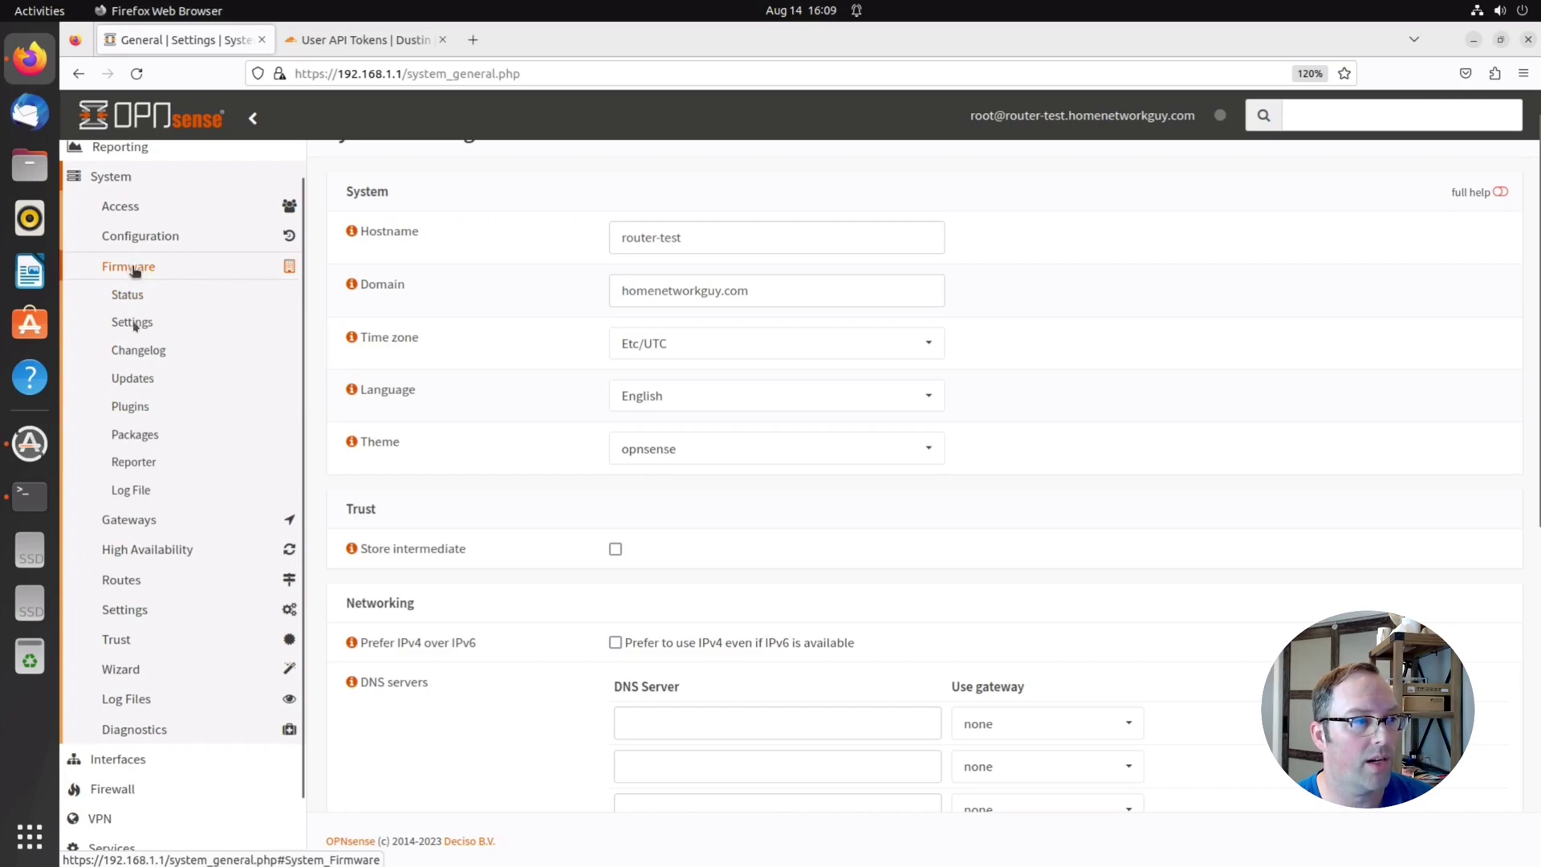
Install the os-acme-client plugin from System > Firmware > Plugins
left_click(131, 406)
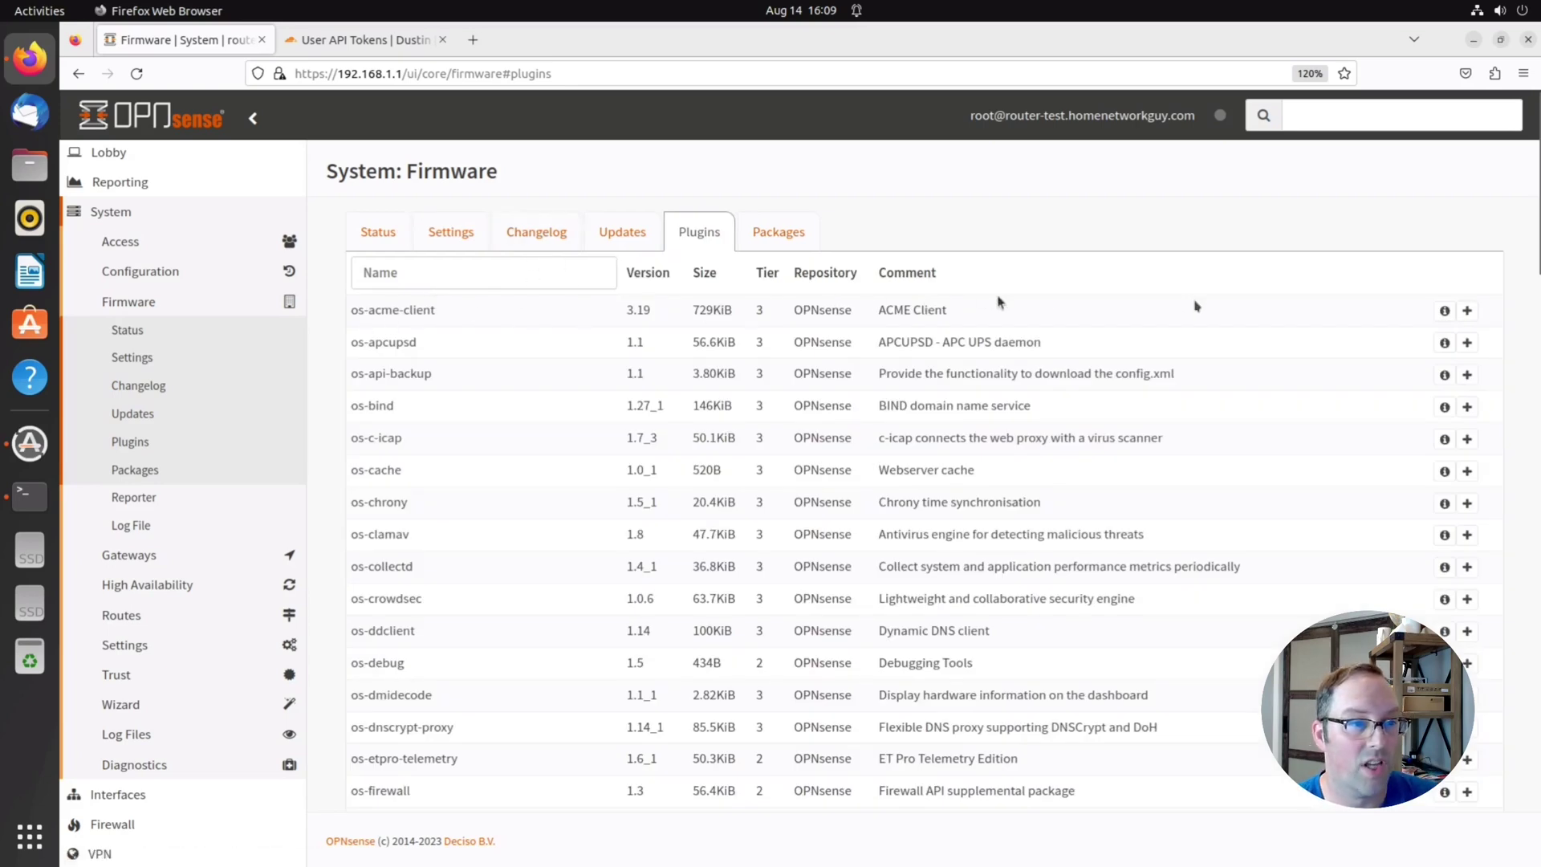
left_click(1467, 311)
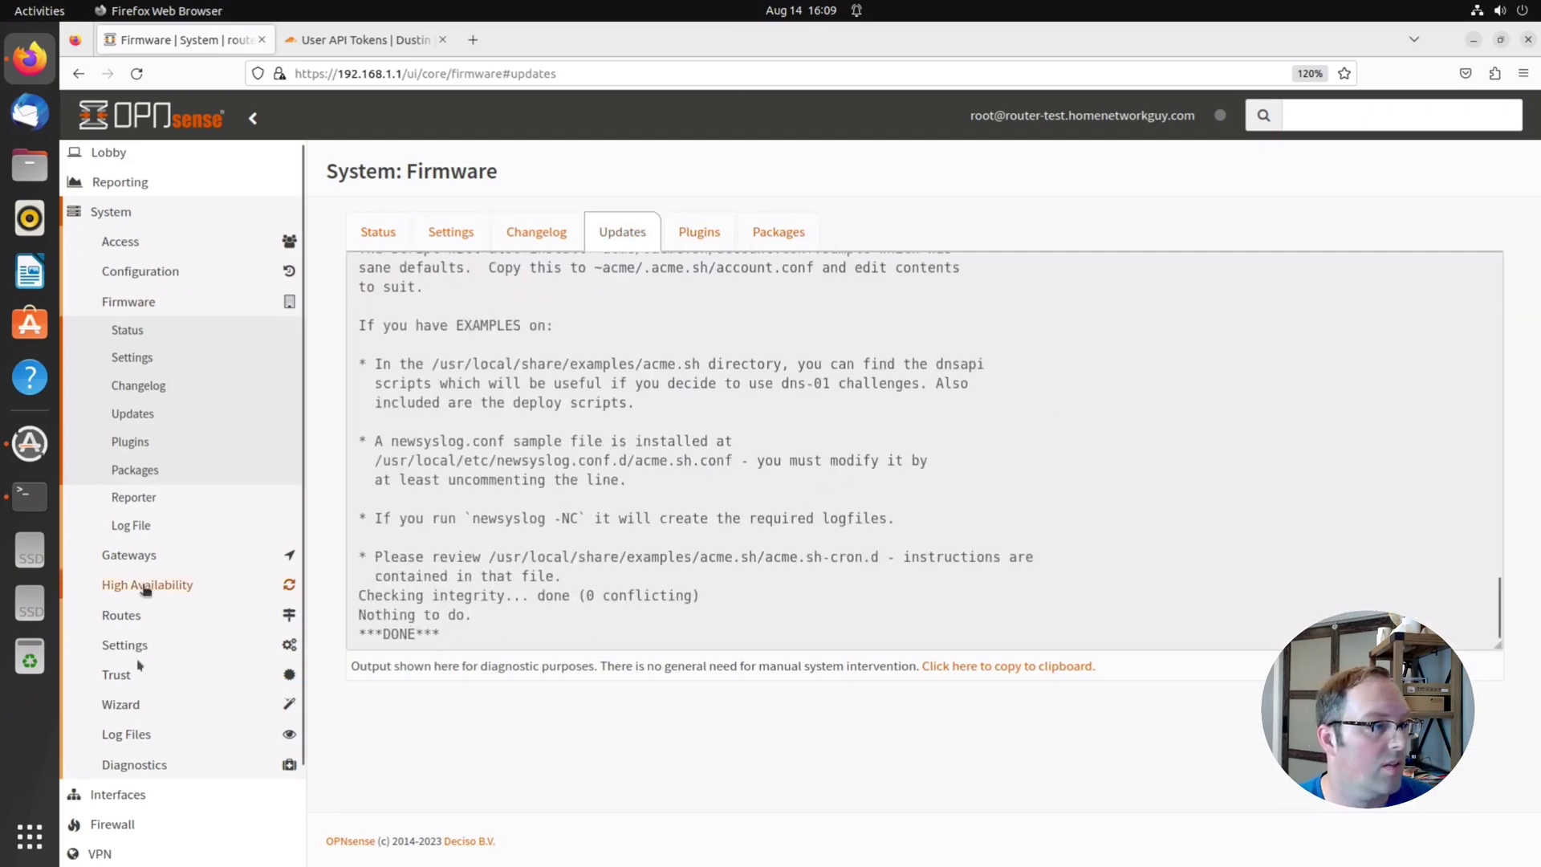
scroll(129, 803, "down", 3)
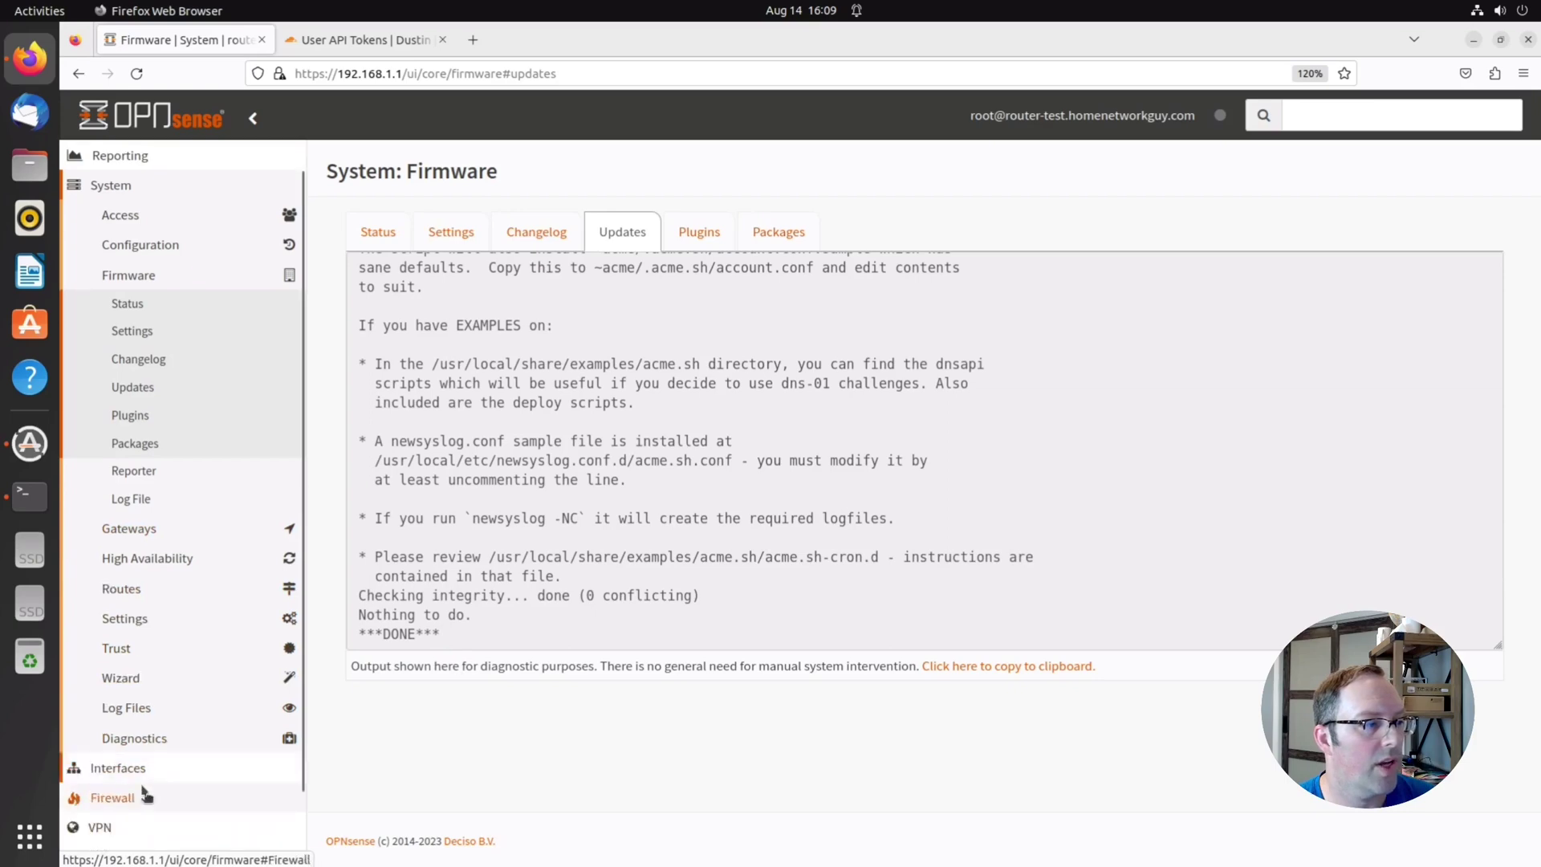
left_click(114, 780)
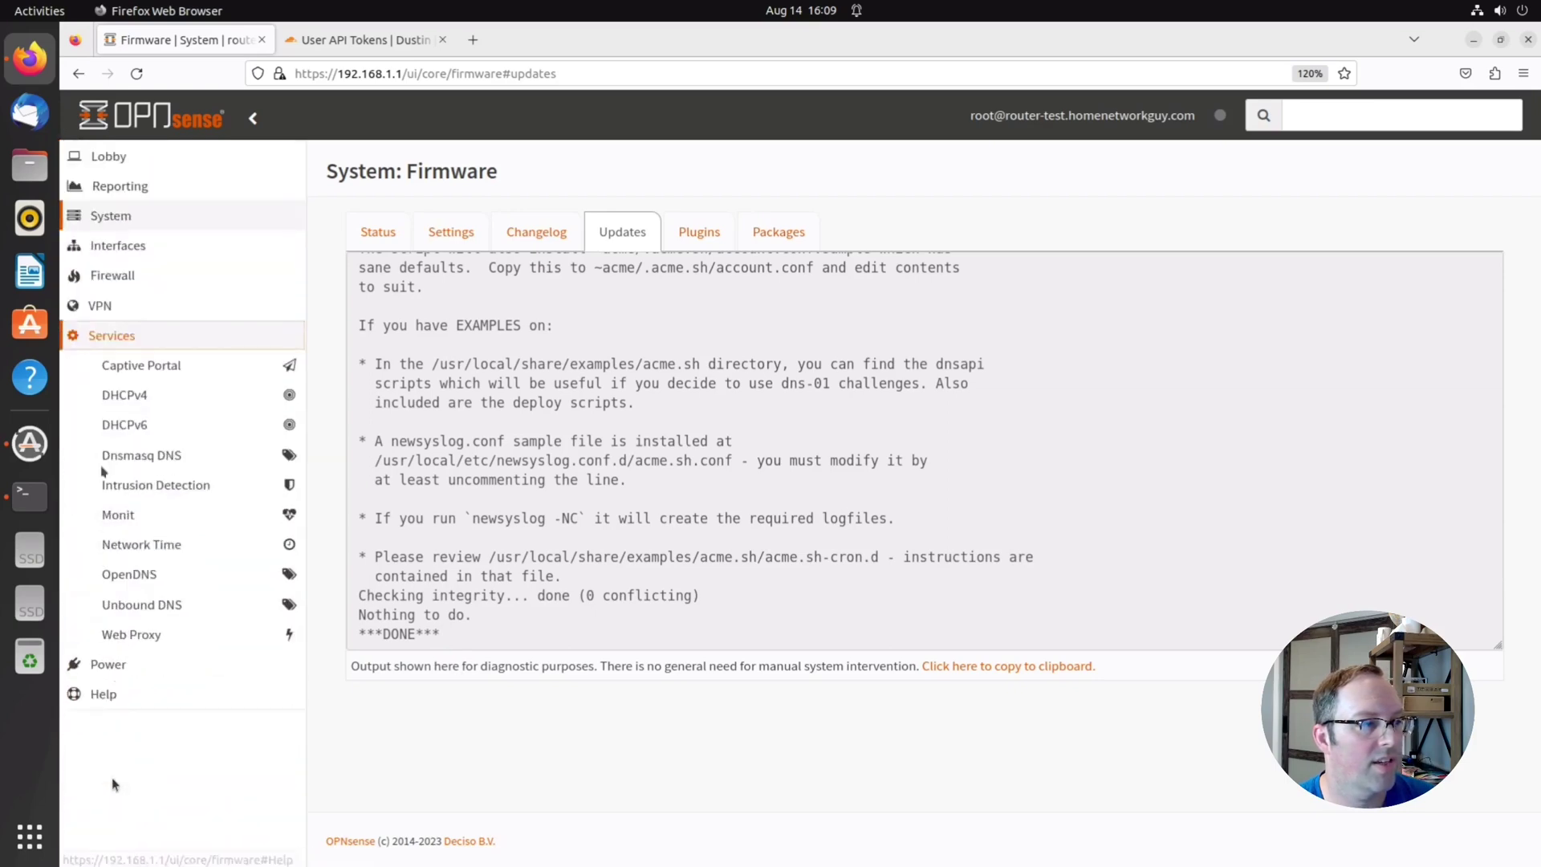
Open Services > ACME Client > Accounts and bring up a blank new-account form
left_click(127, 396)
left_click(125, 421)
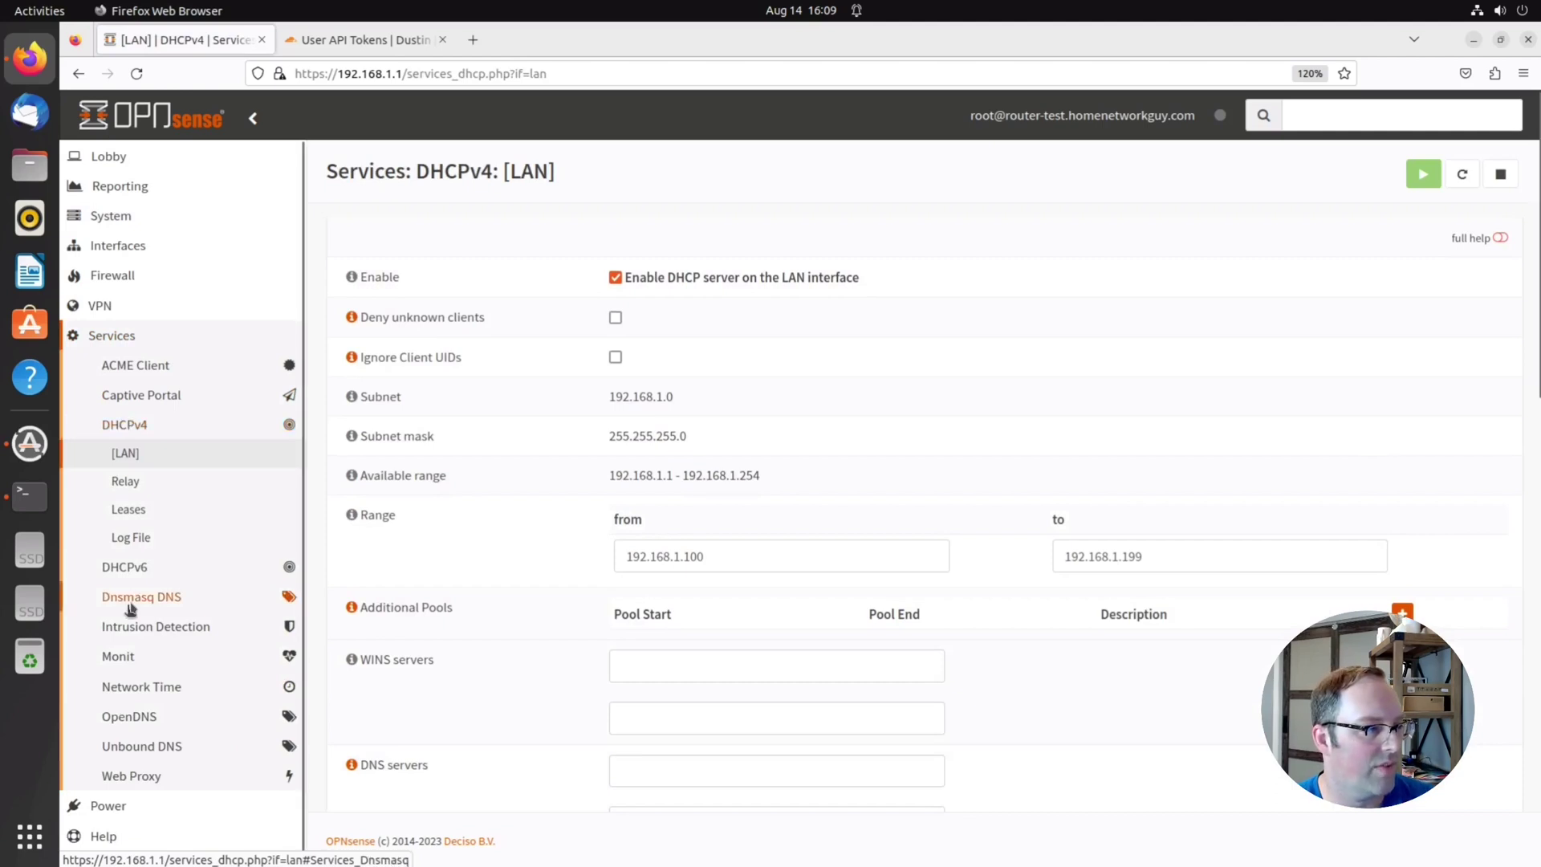
left_click(130, 369)
left_click(131, 392)
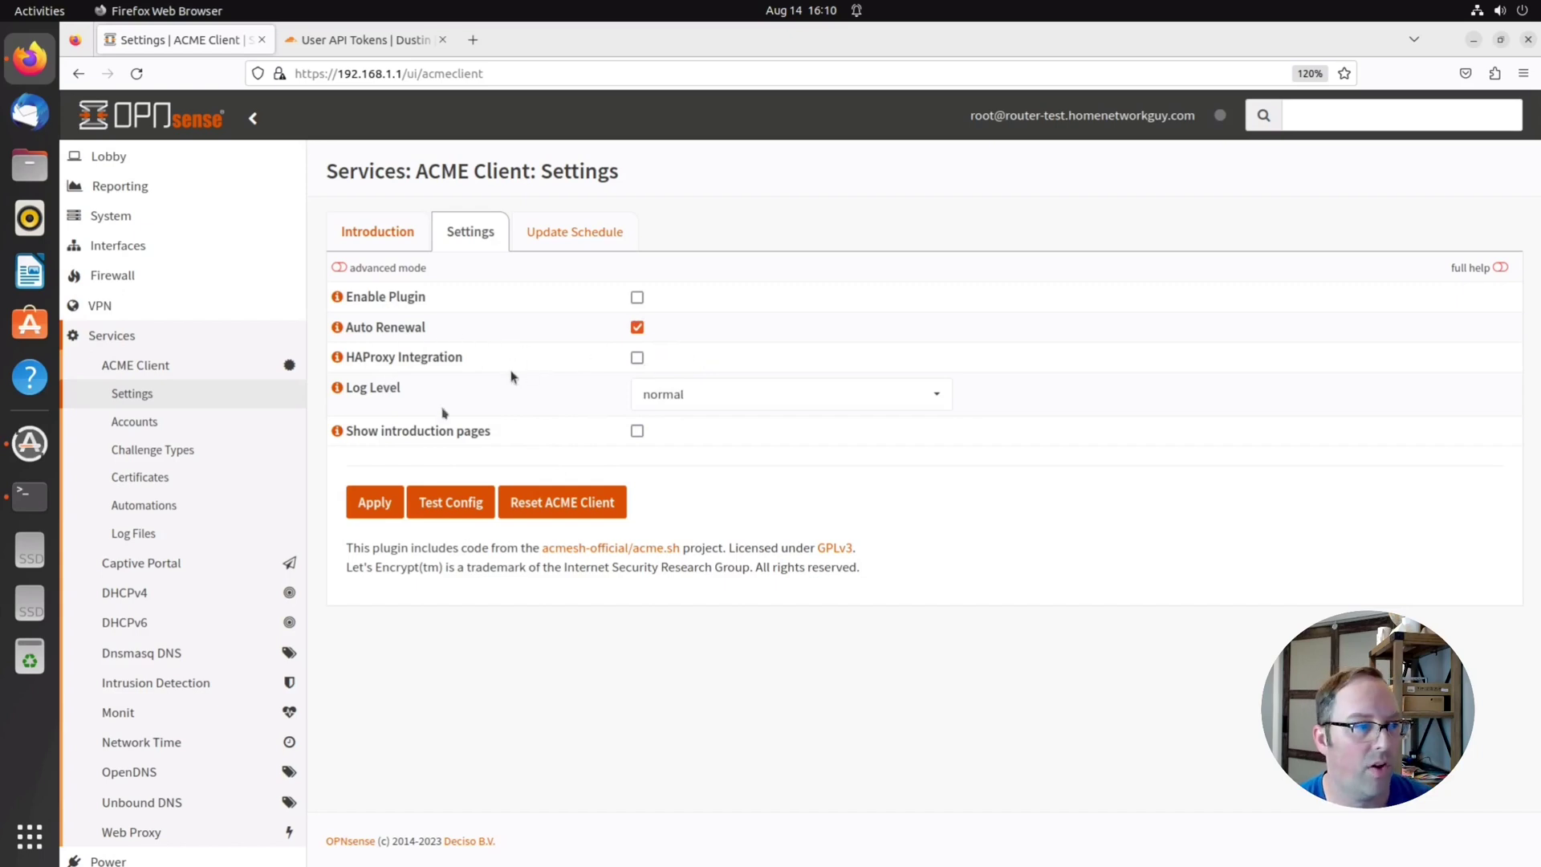
left_click(133, 423)
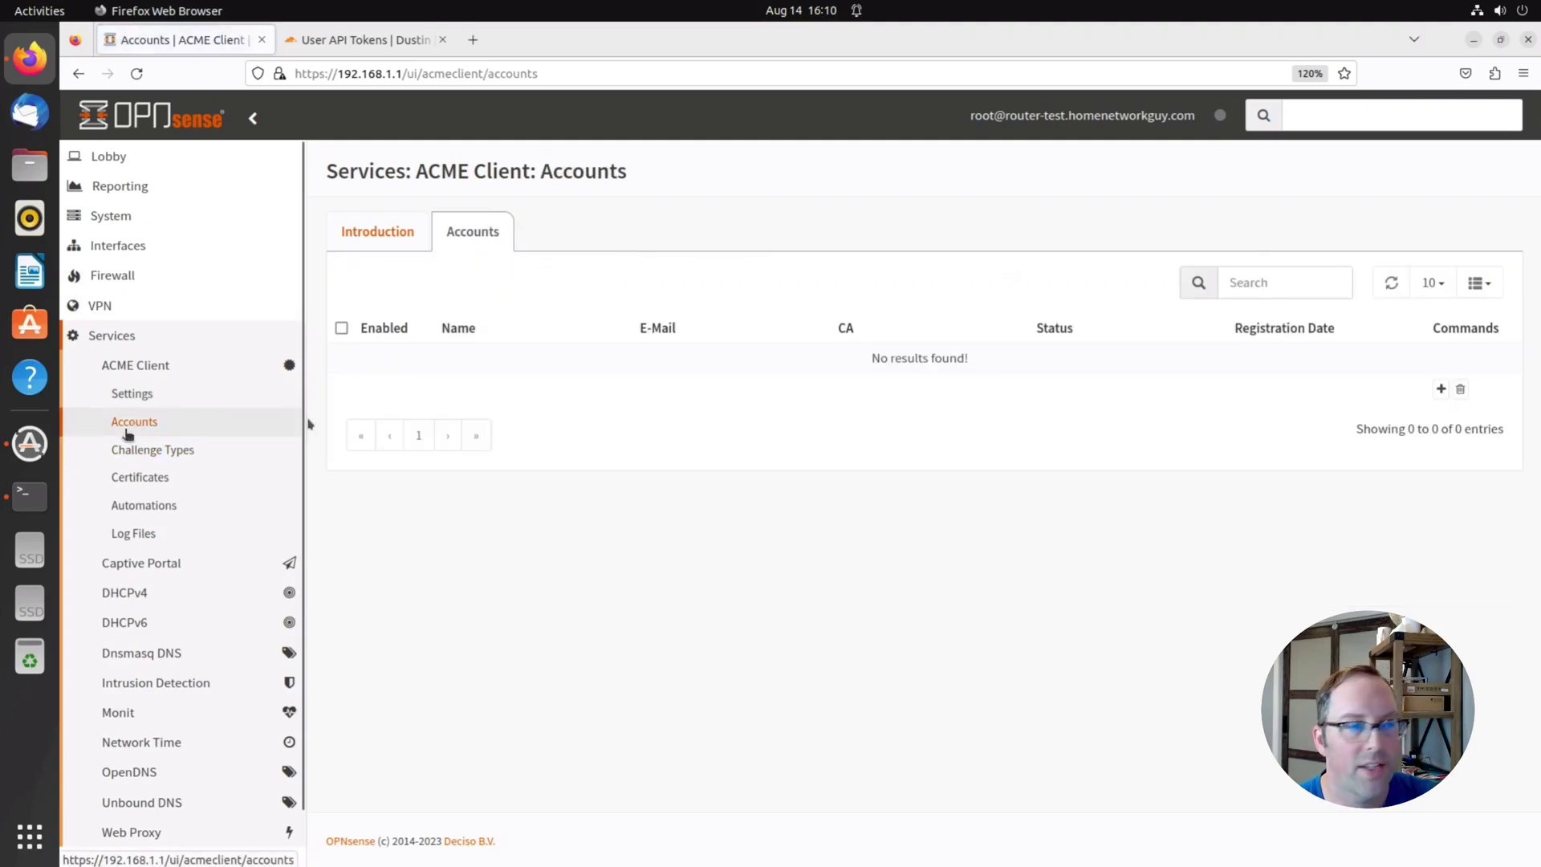
left_click(1442, 390)
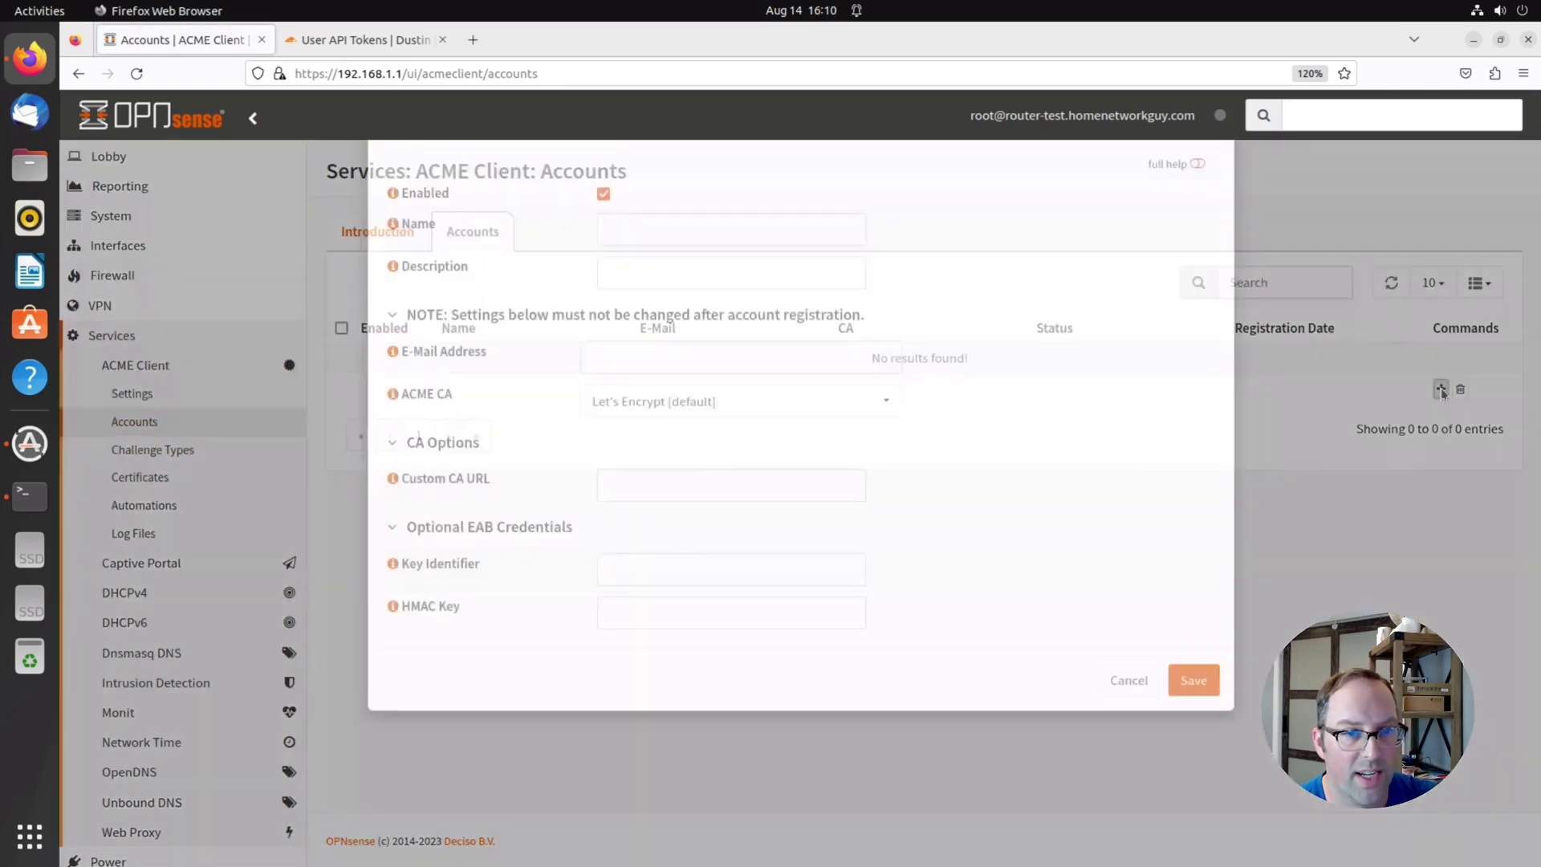
Save an ACME account named 'Home Network Guy' with the contact e-mail and Let's Encrypt CA
left_click(648, 313)
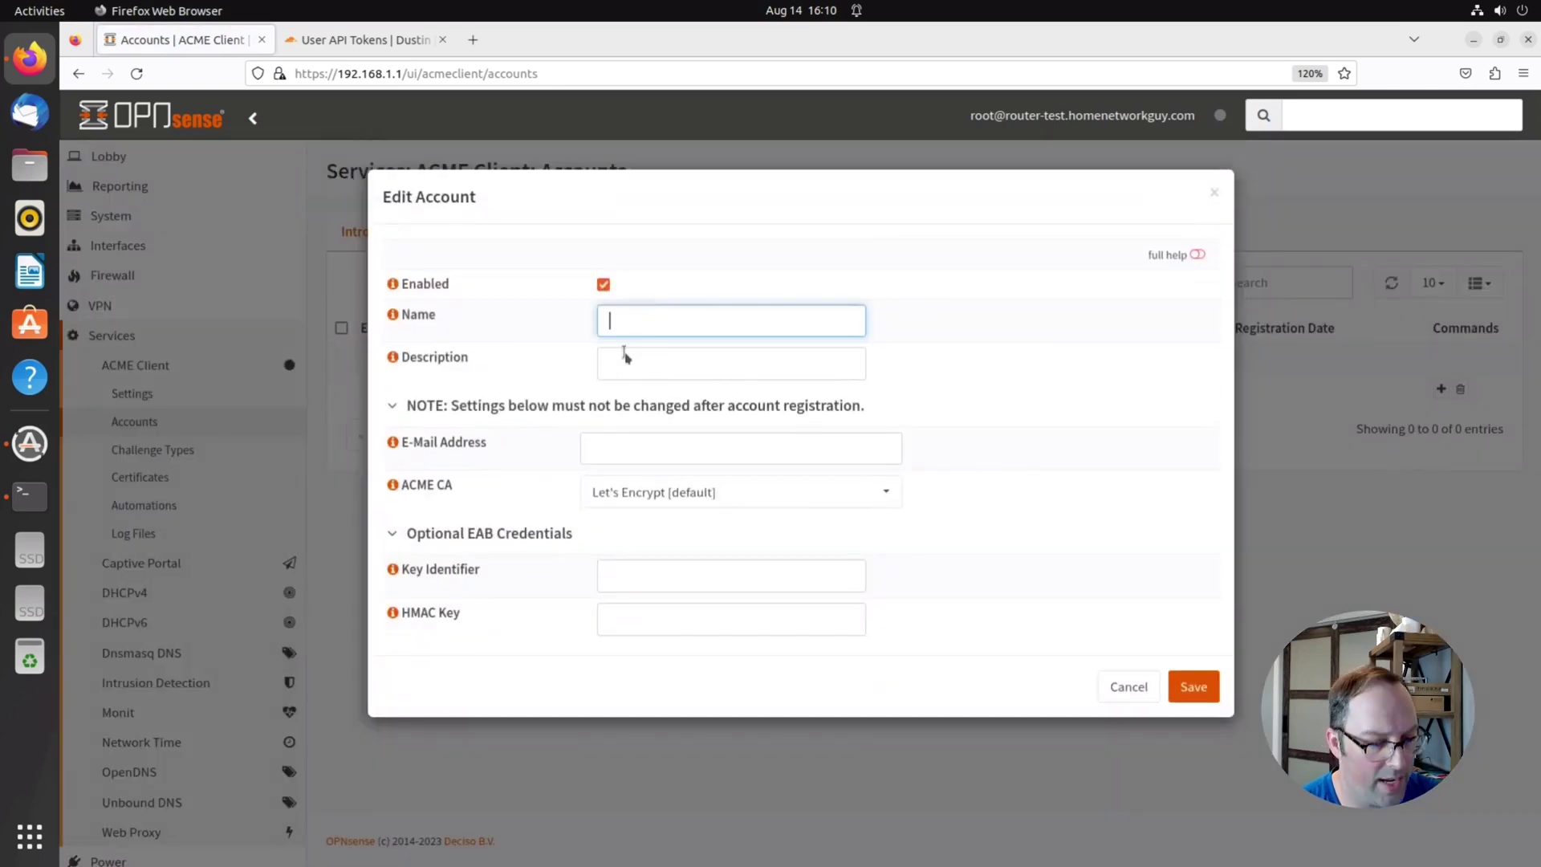
type("Home N")
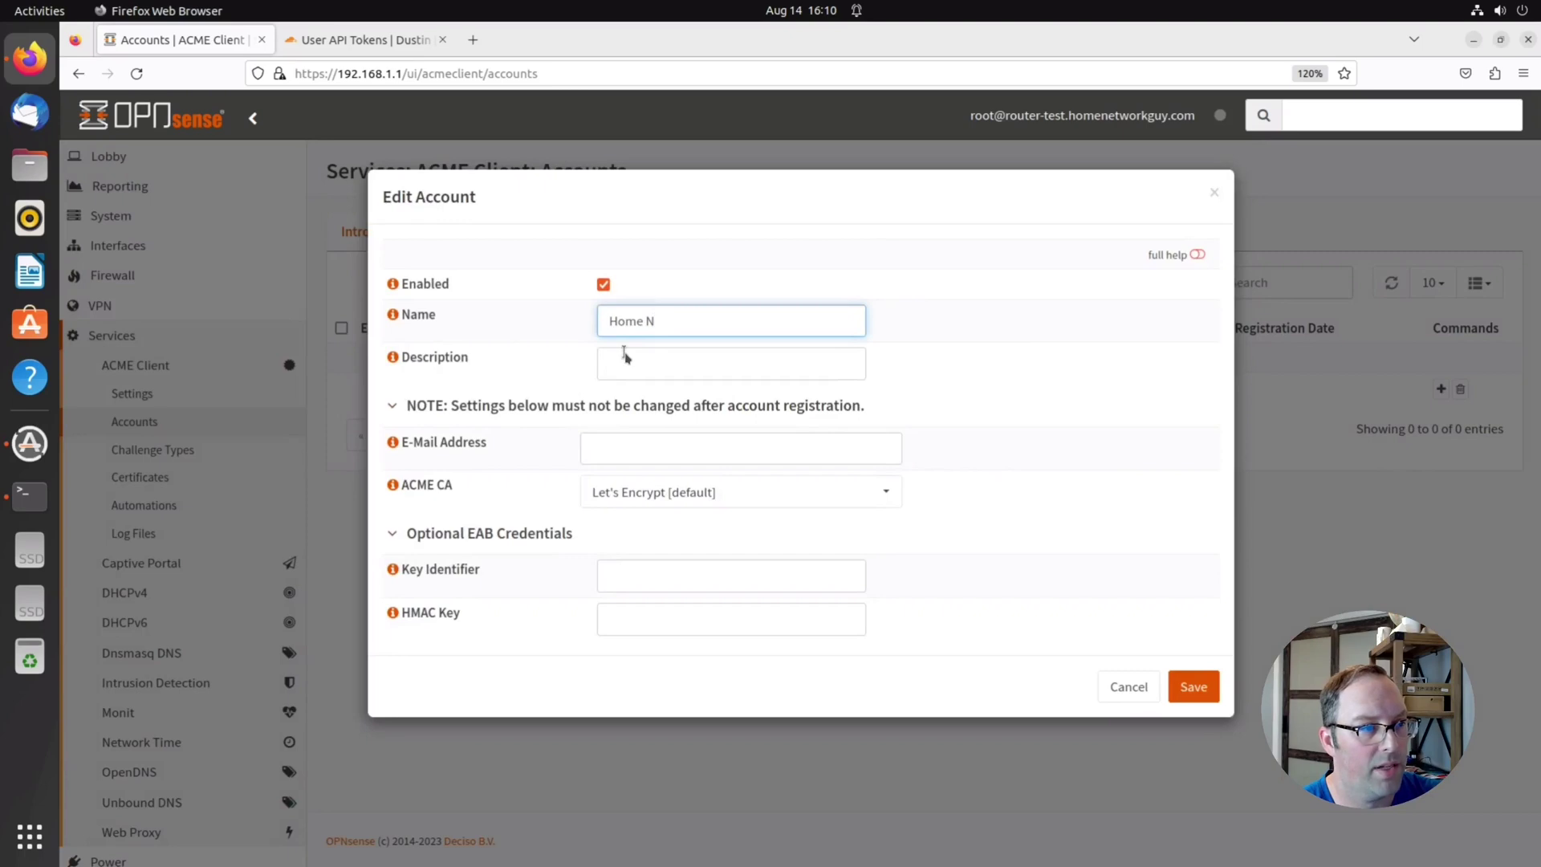
type("etwork Guy")
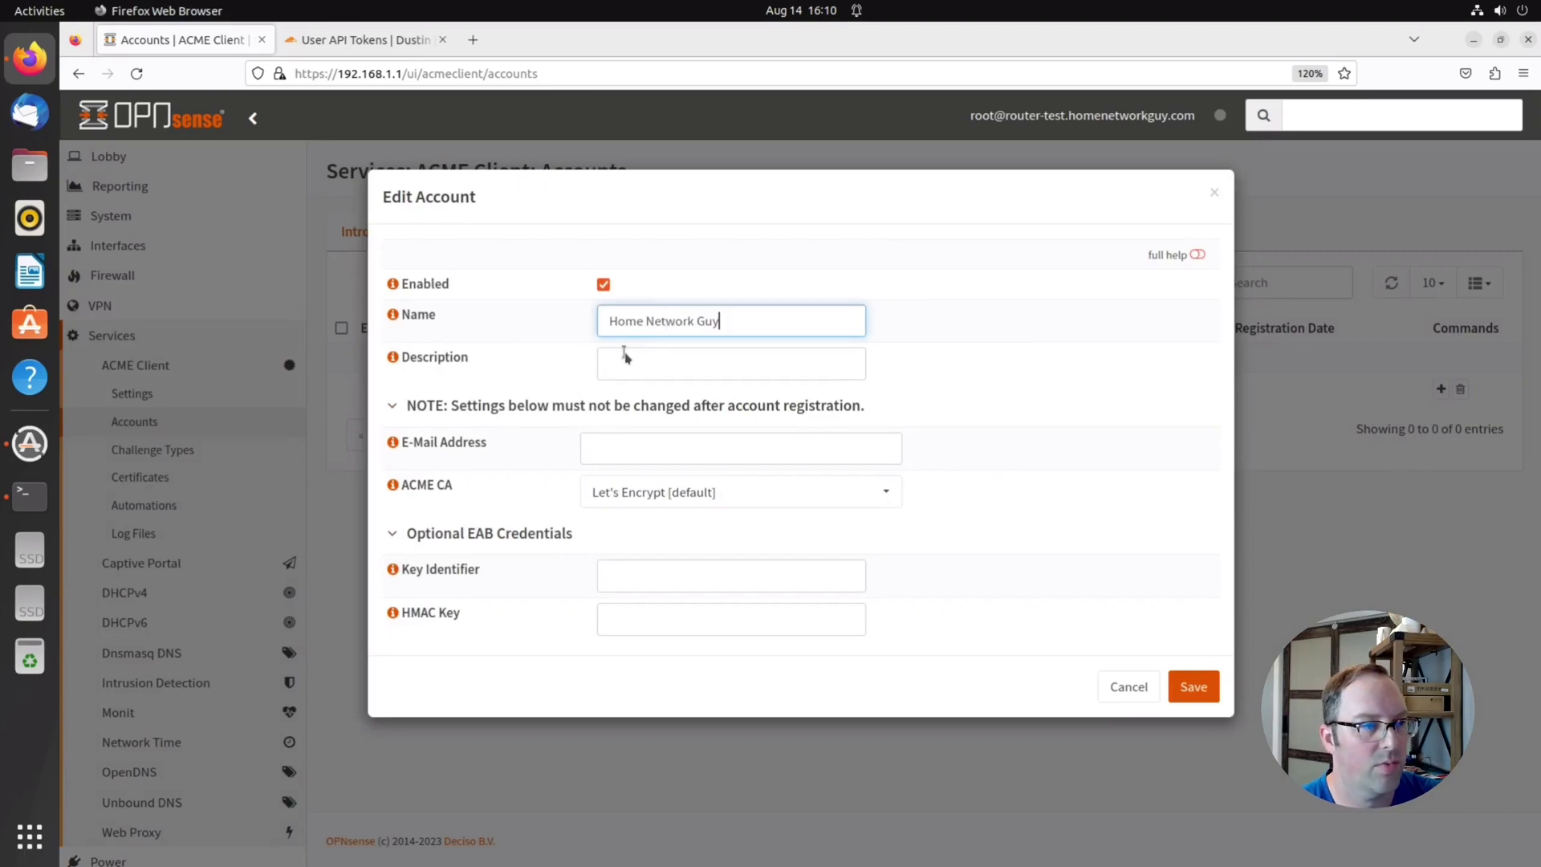
left_click(596, 448)
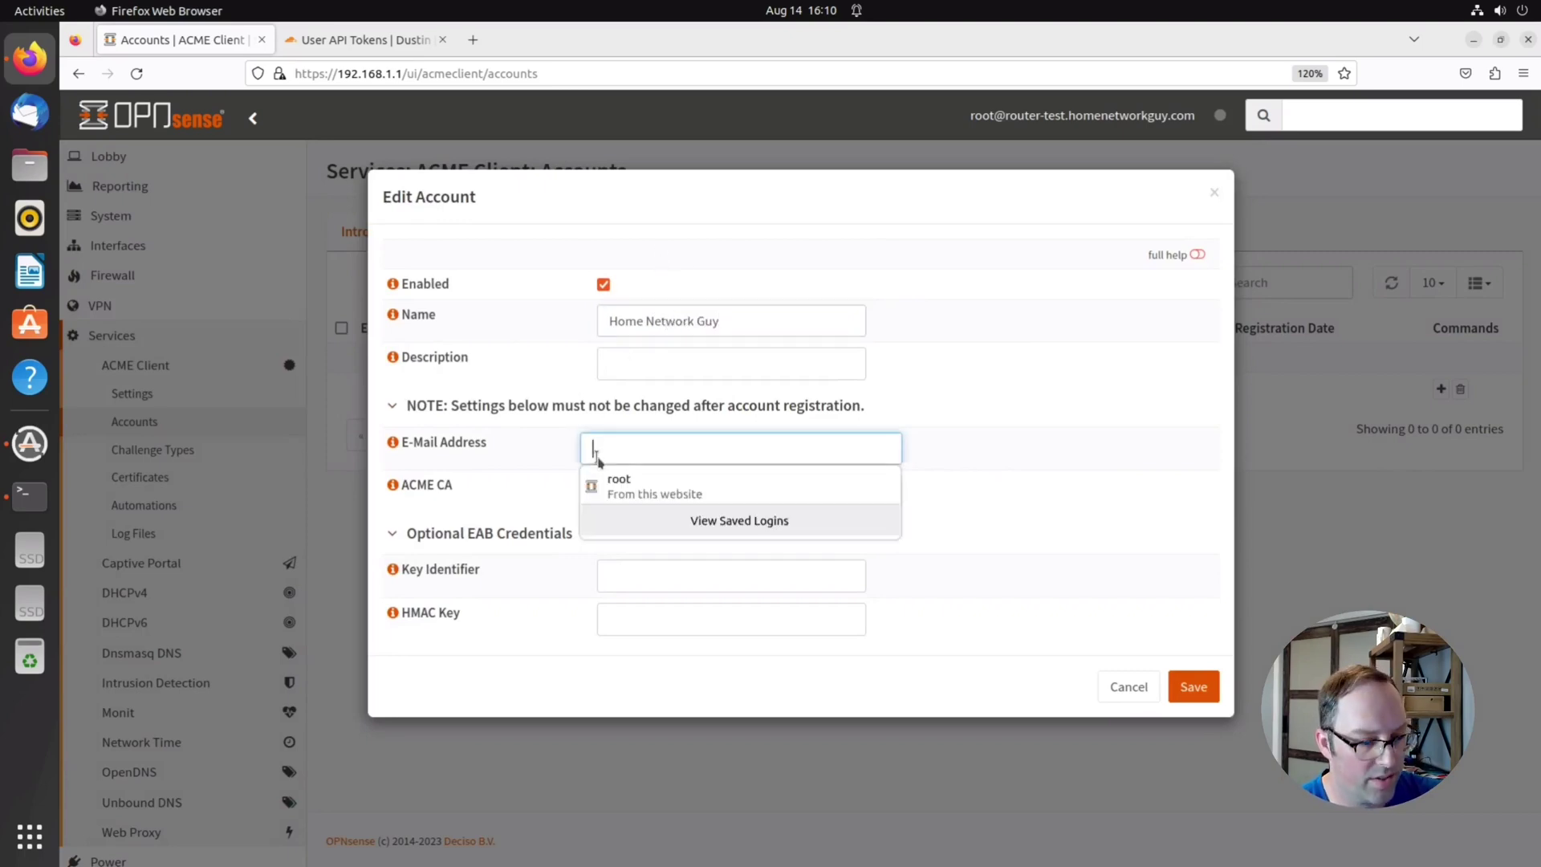
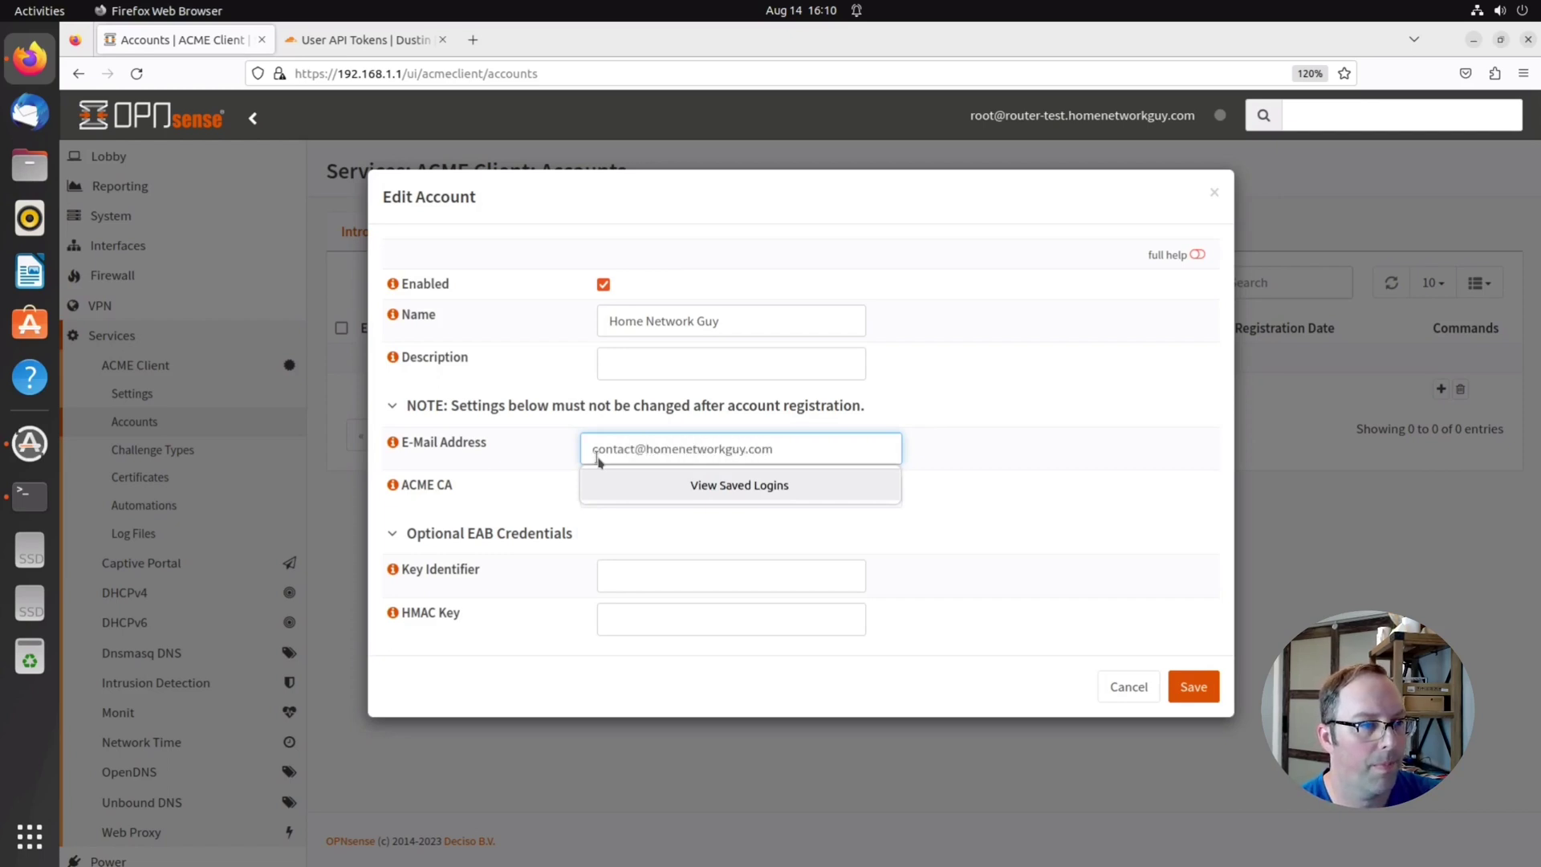
left_click(1033, 526)
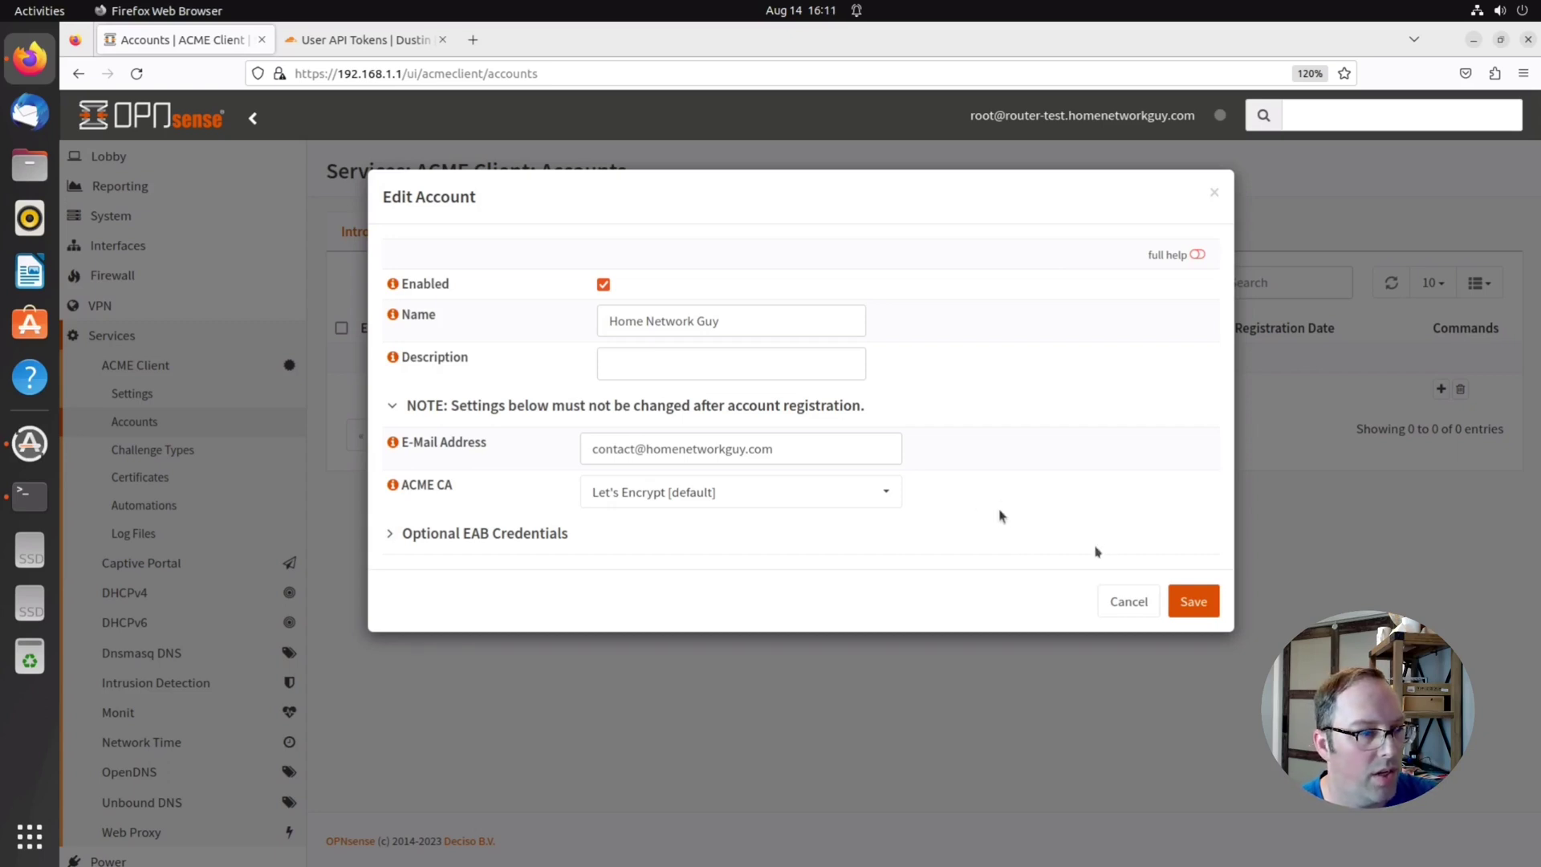
left_click(1181, 600)
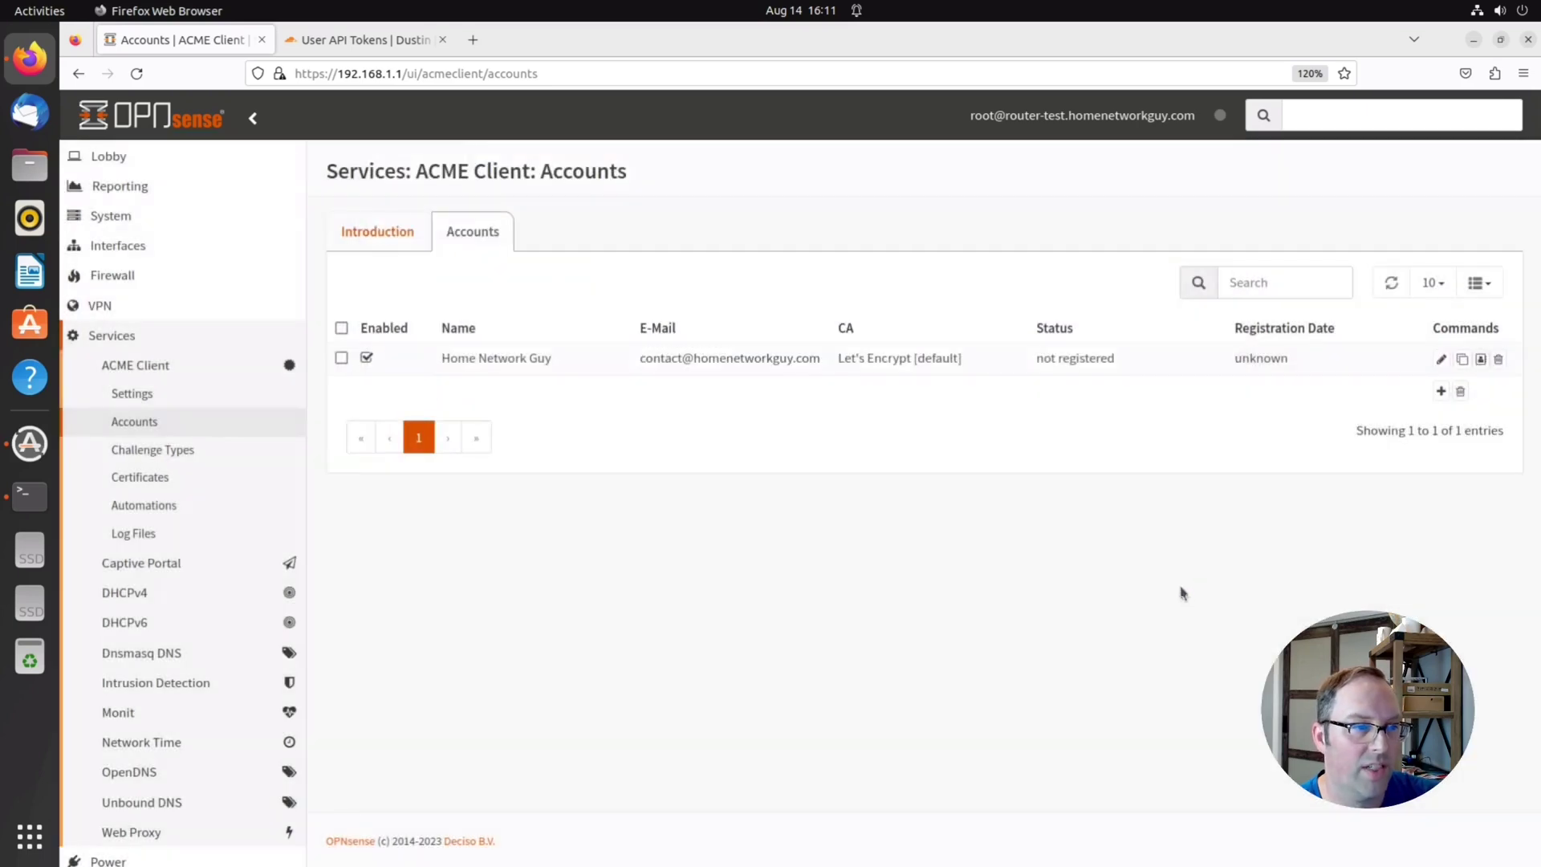
Add a DNS-01 challenge type named 'DNS Challenge' using the CloudFlare.com DNS service
left_click(191, 457)
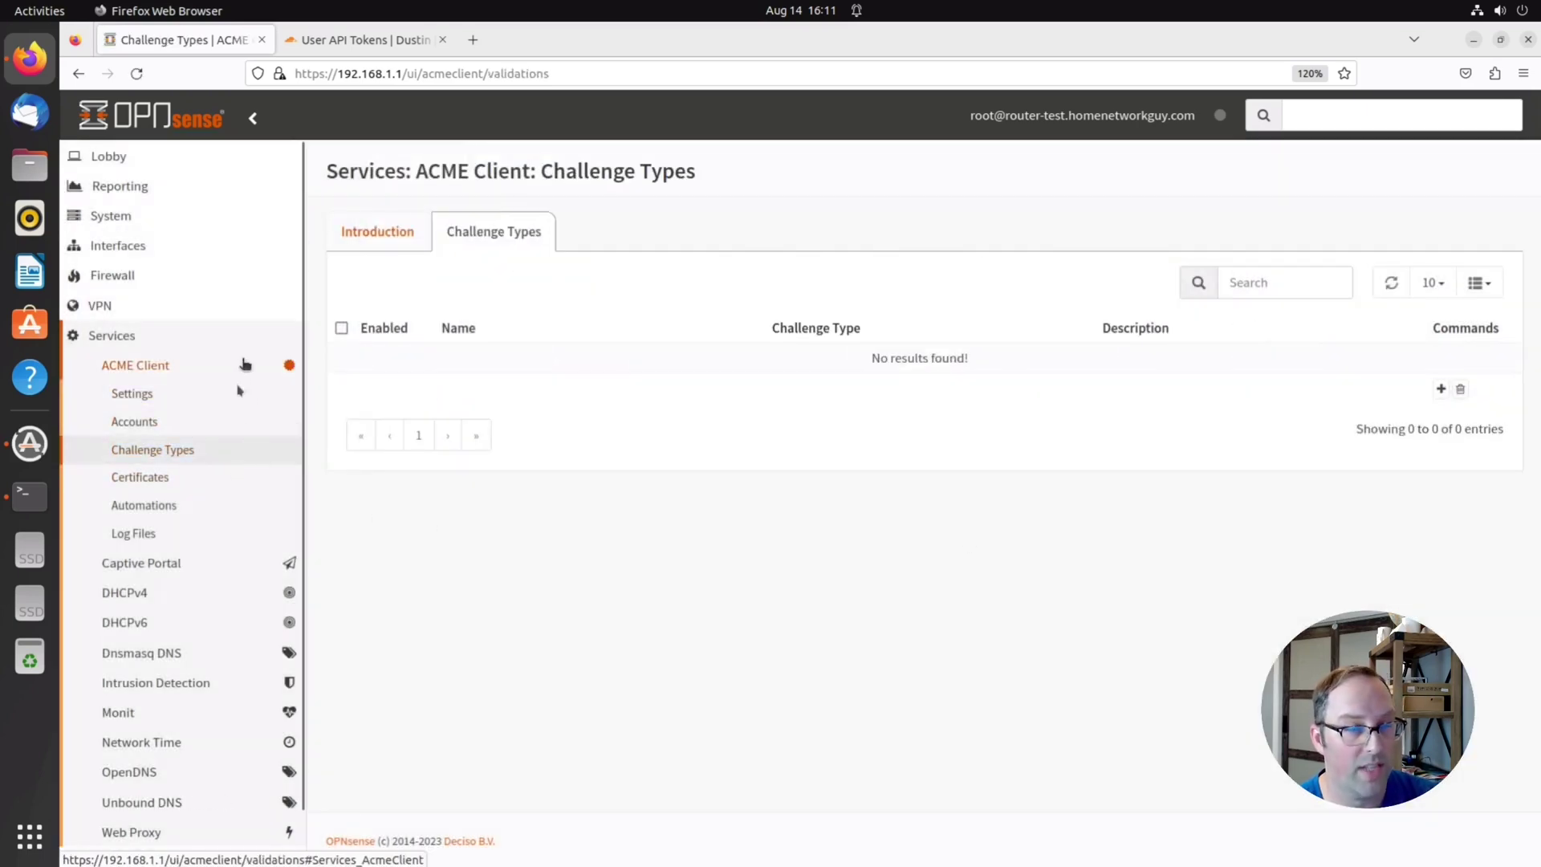
left_click(1440, 391)
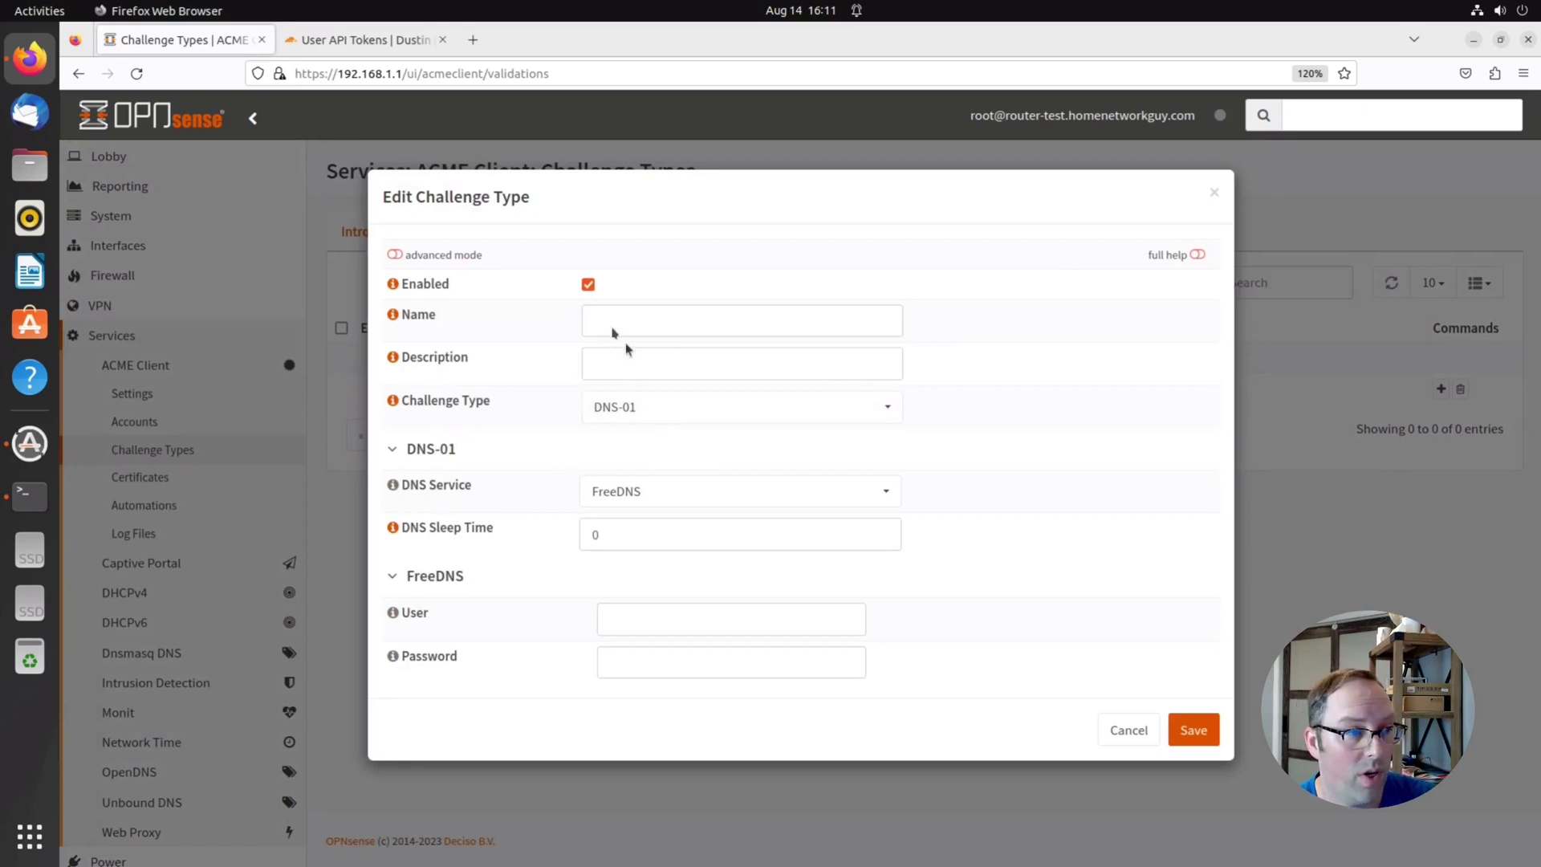
left_click(611, 325)
type("D")
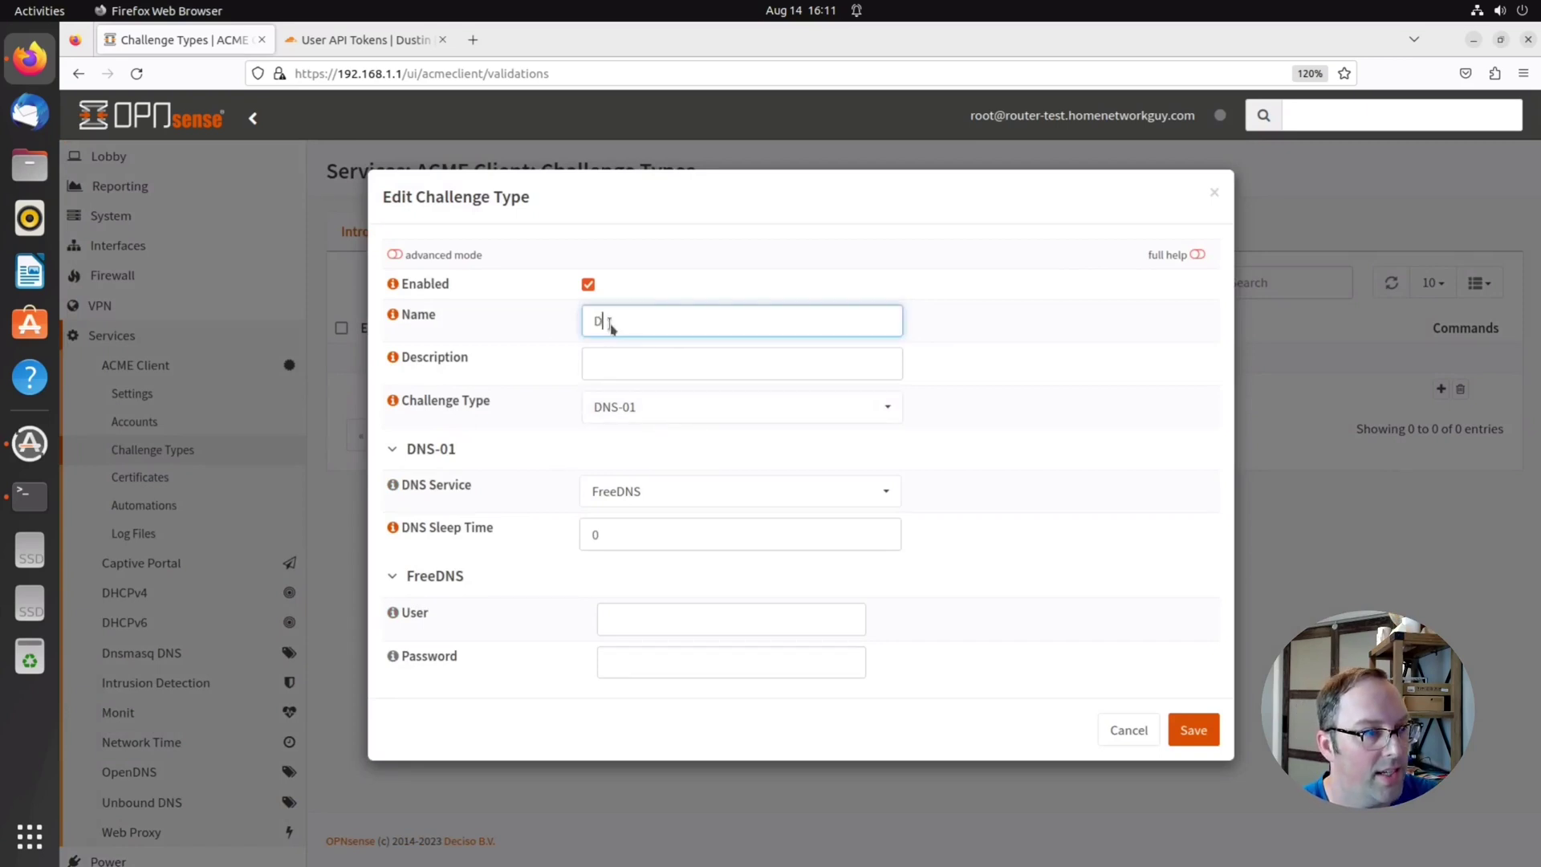
type("NS ")
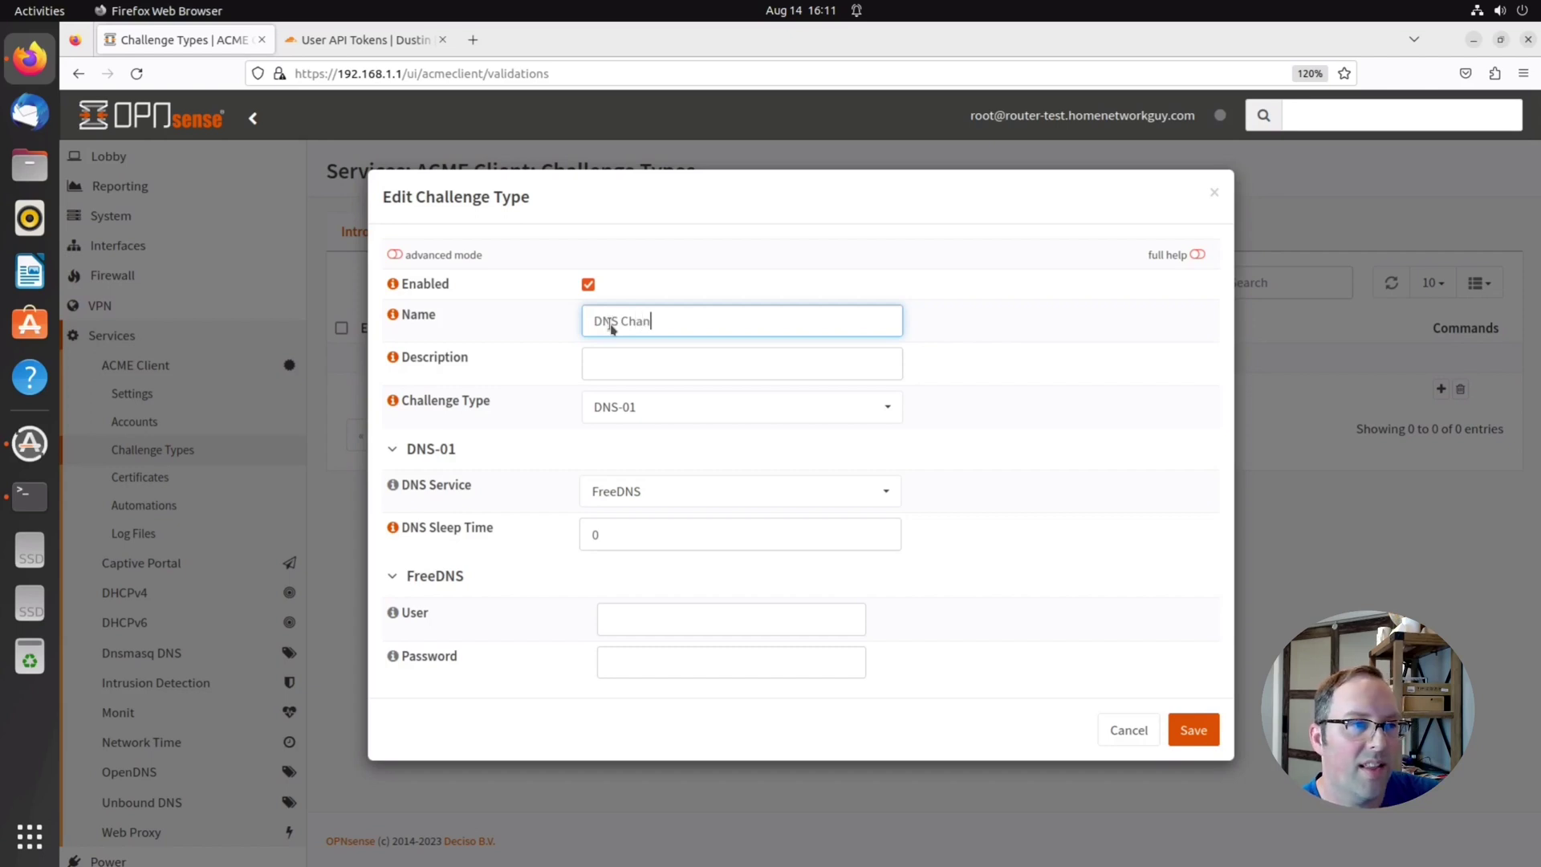
type("Challenge")
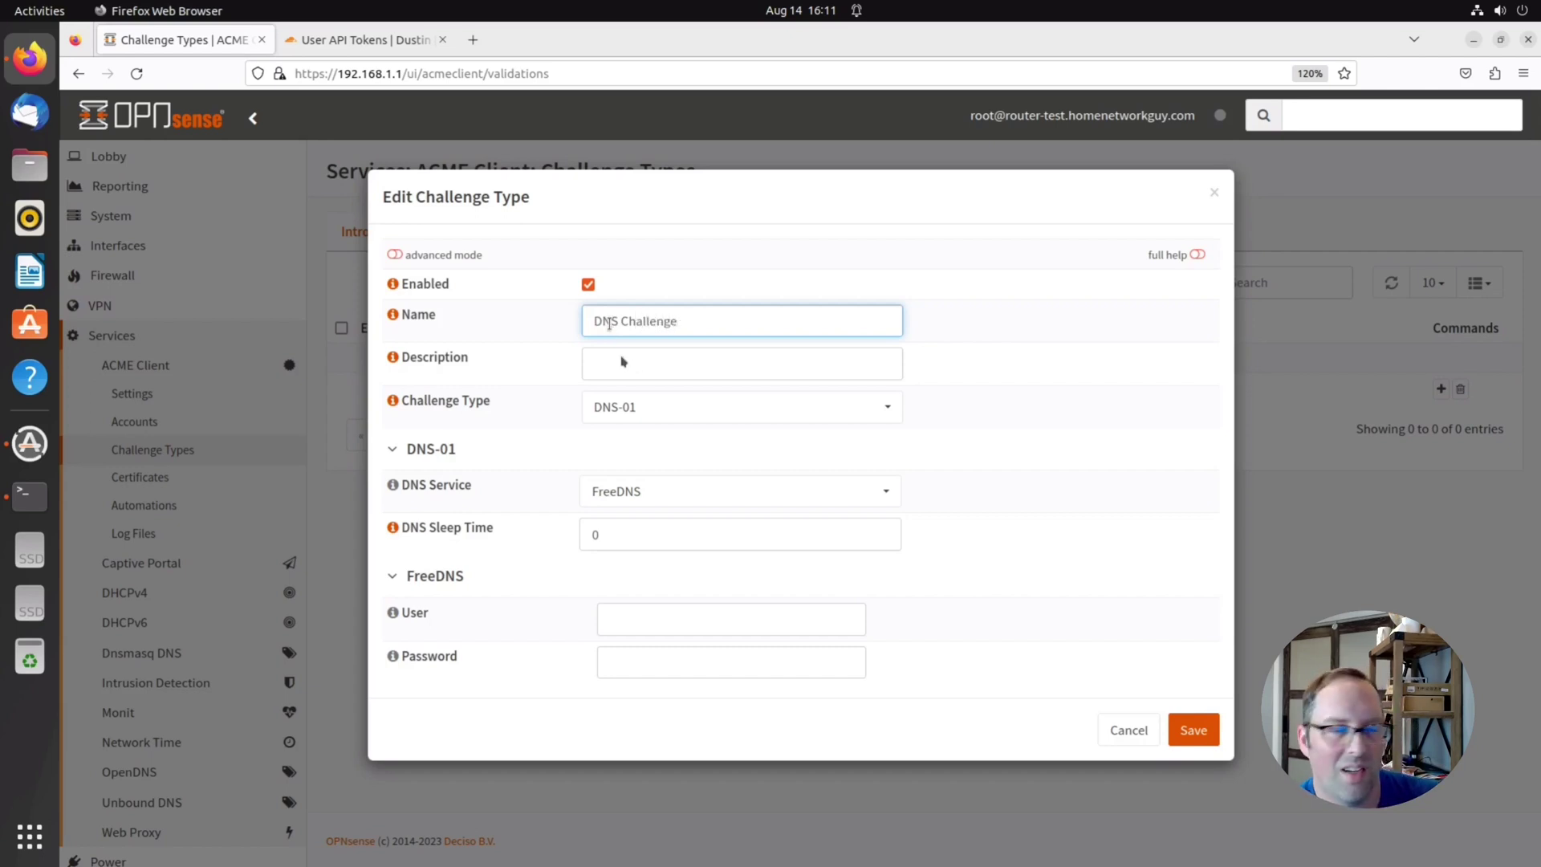
left_click(668, 492)
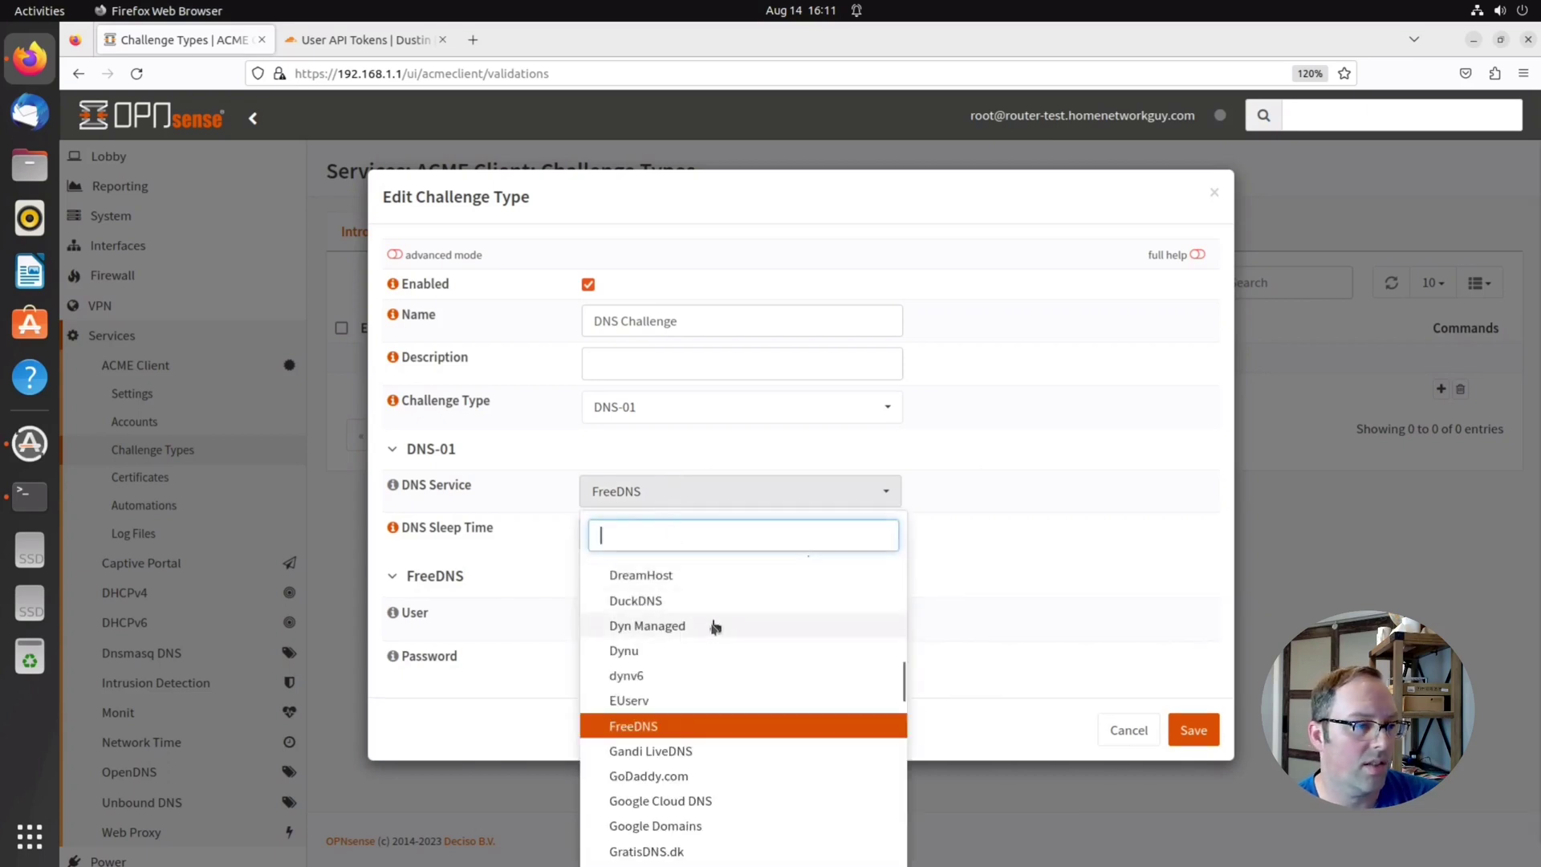
scroll(707, 634, "up", 5)
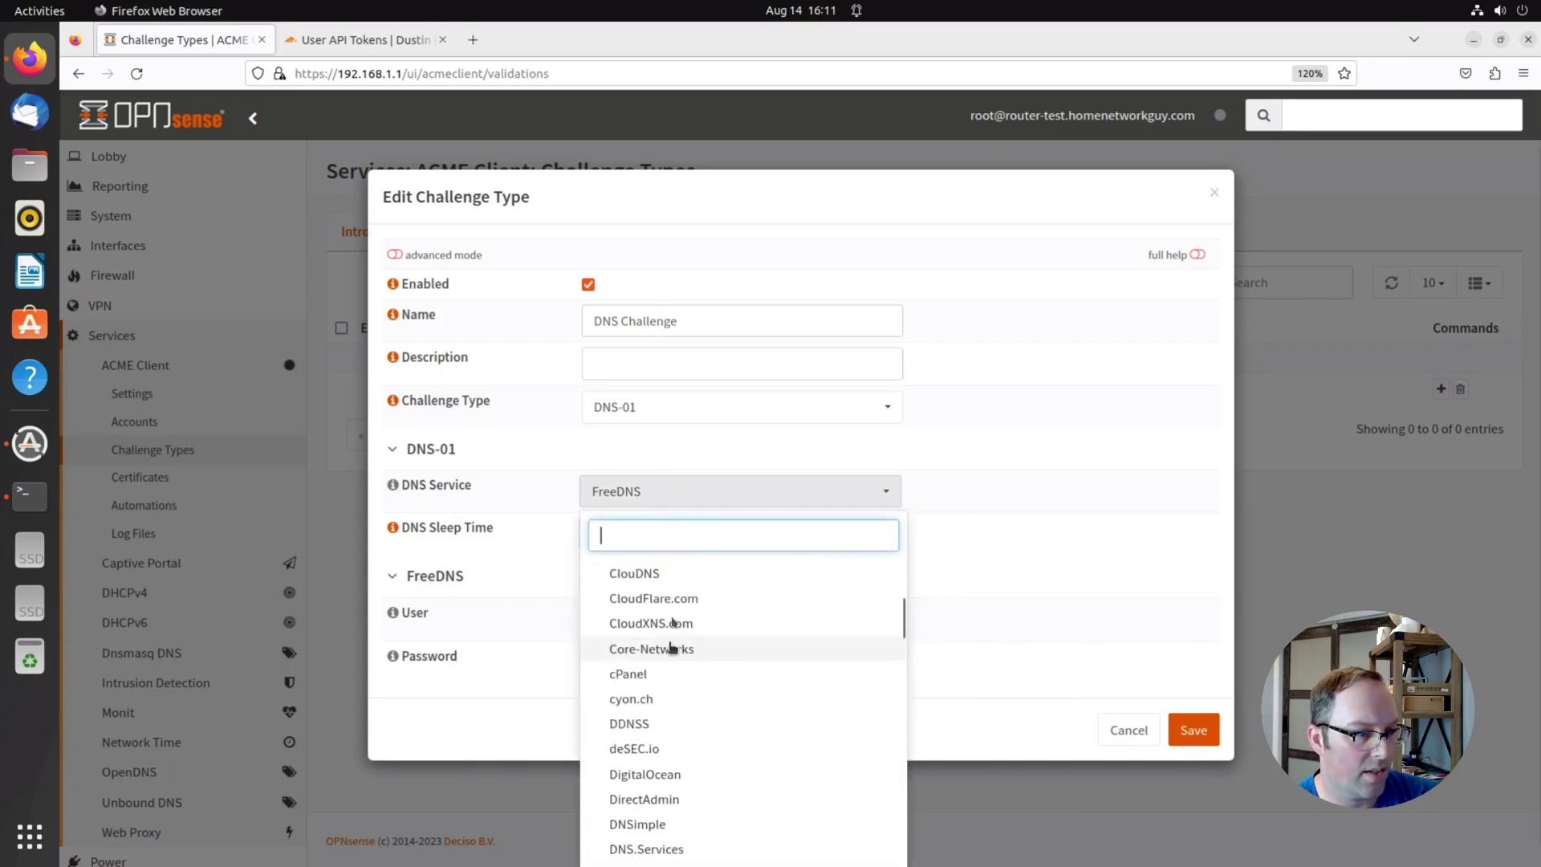
left_click(678, 600)
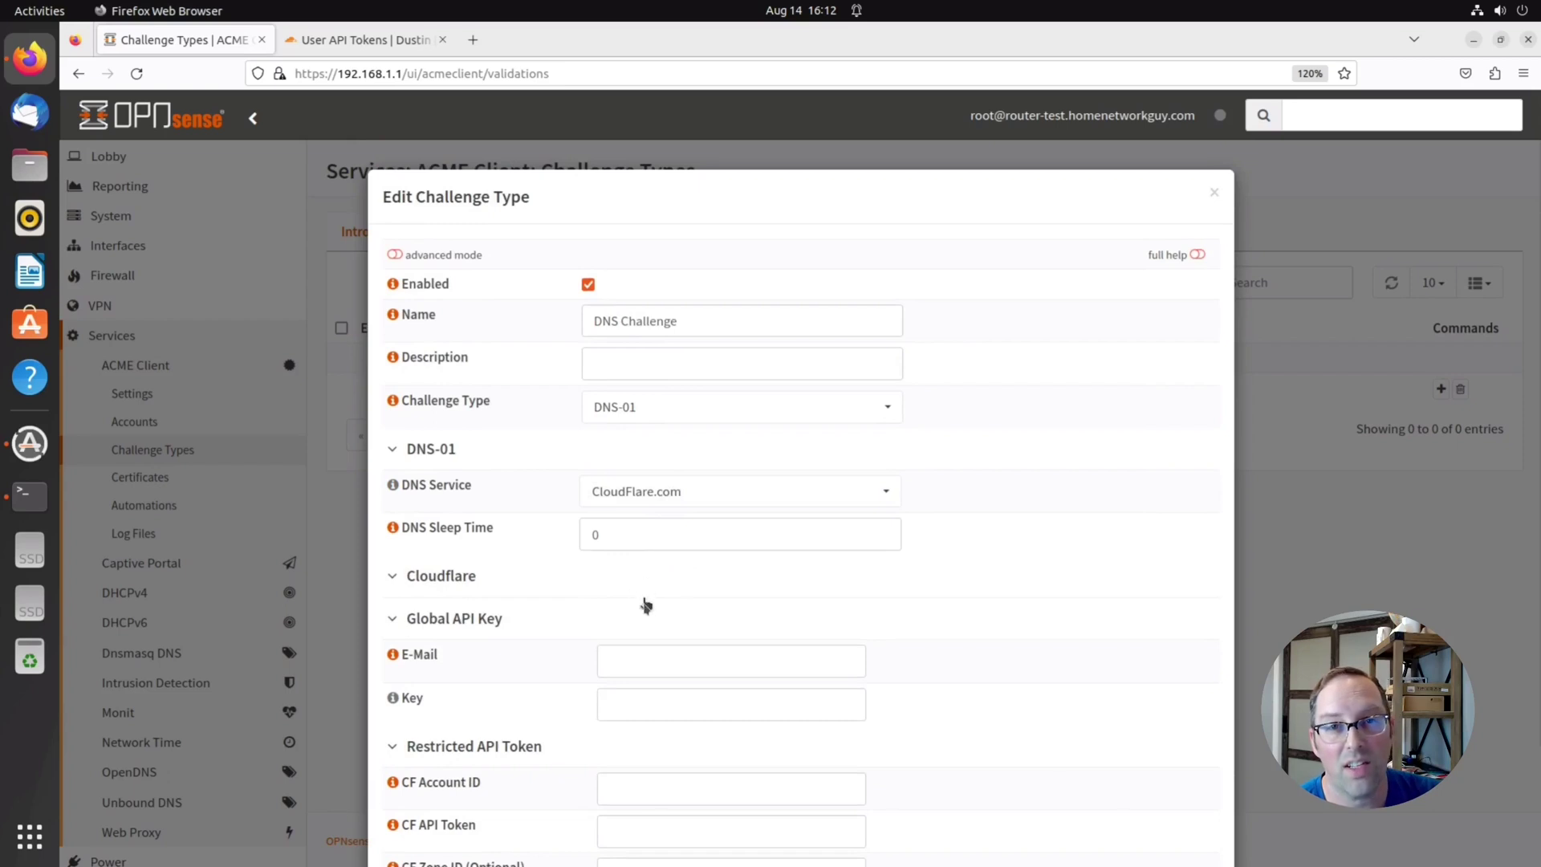
Fill the Cloudflare account ID, zone ID and API token into the challenge's Restricted API Token fields
scroll(646, 609, "down", 3)
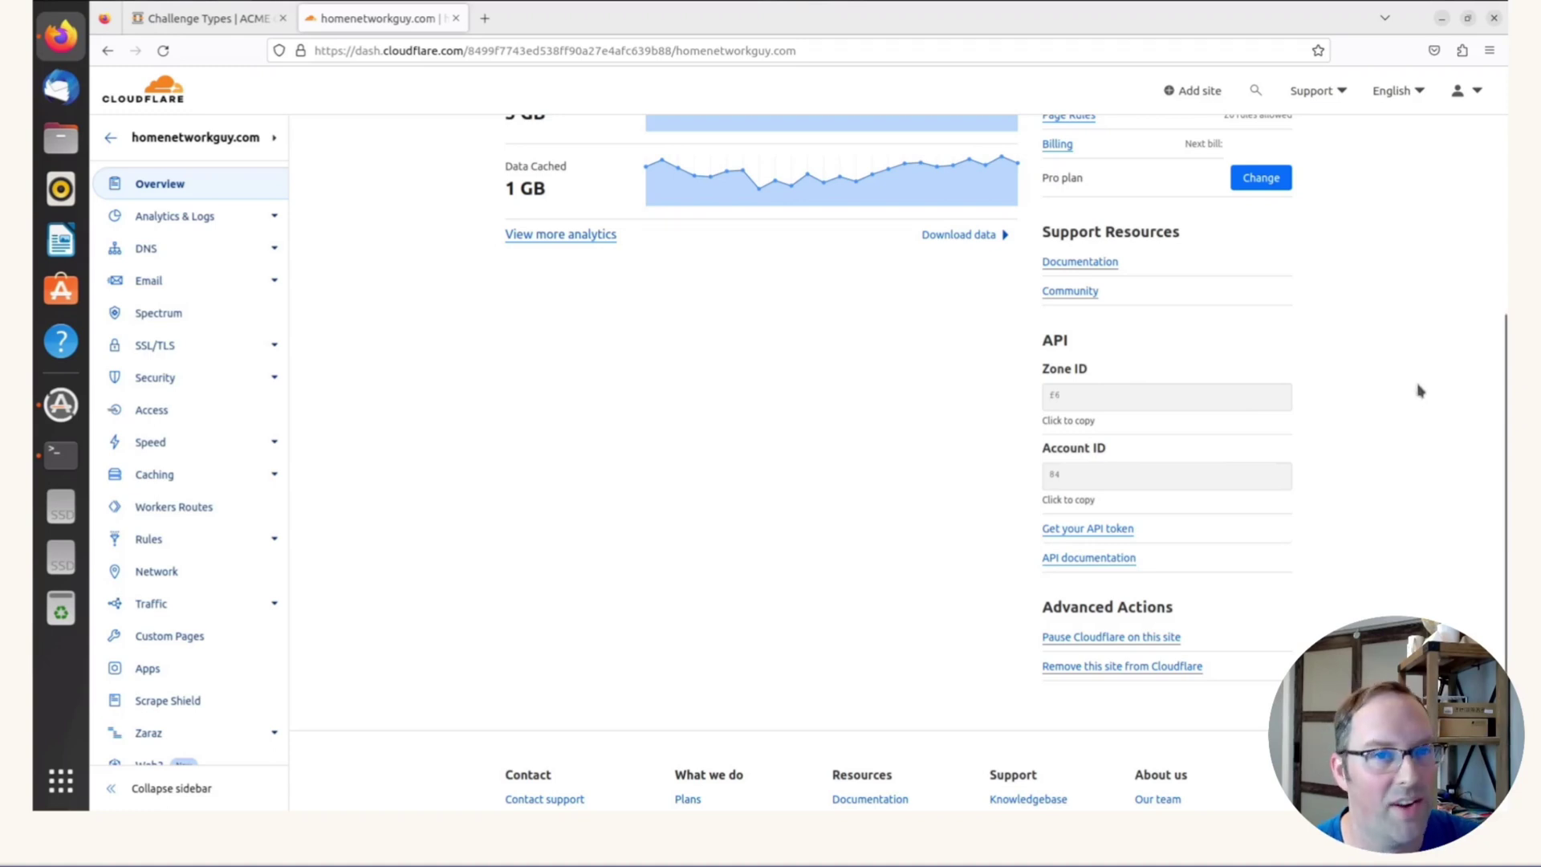
key("ctrl+Tab")
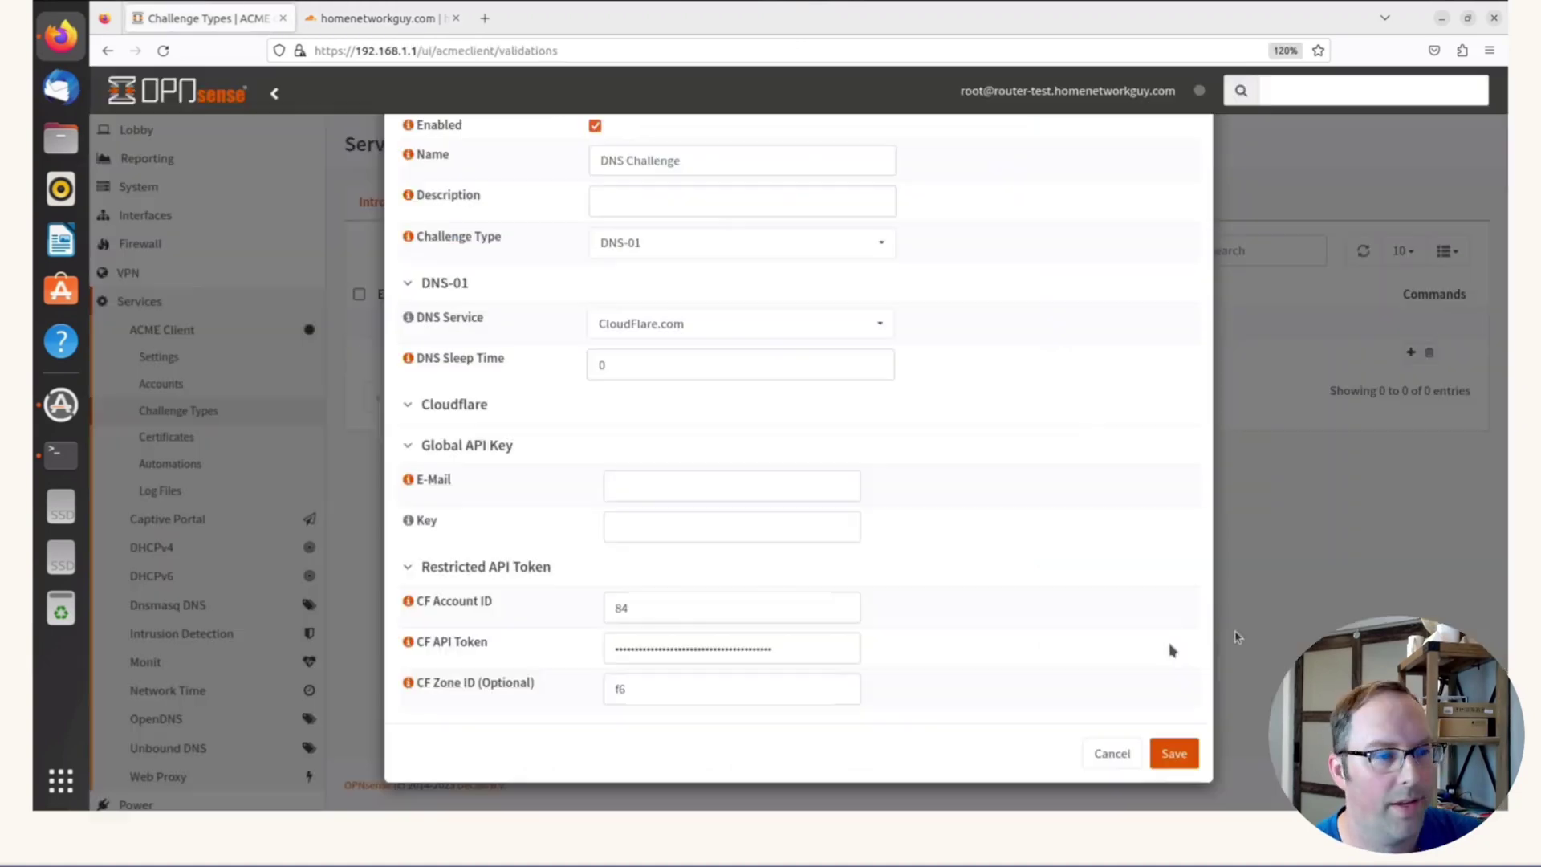
Save the new DNS Challenge entry with type DNS-01 as an enabled challenge type
left_click(1174, 751)
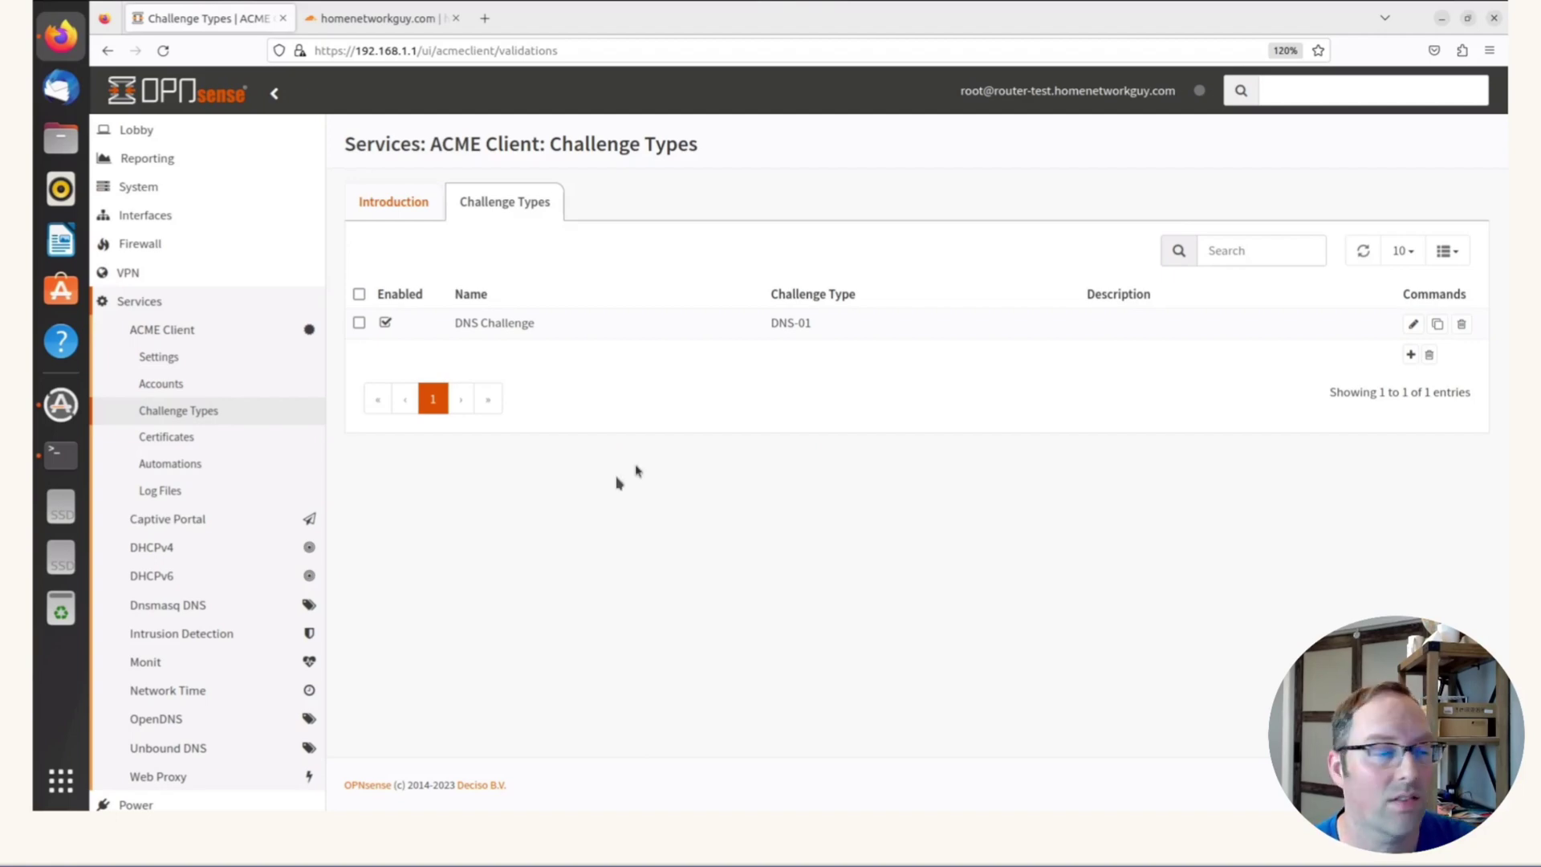
left_click(178, 463)
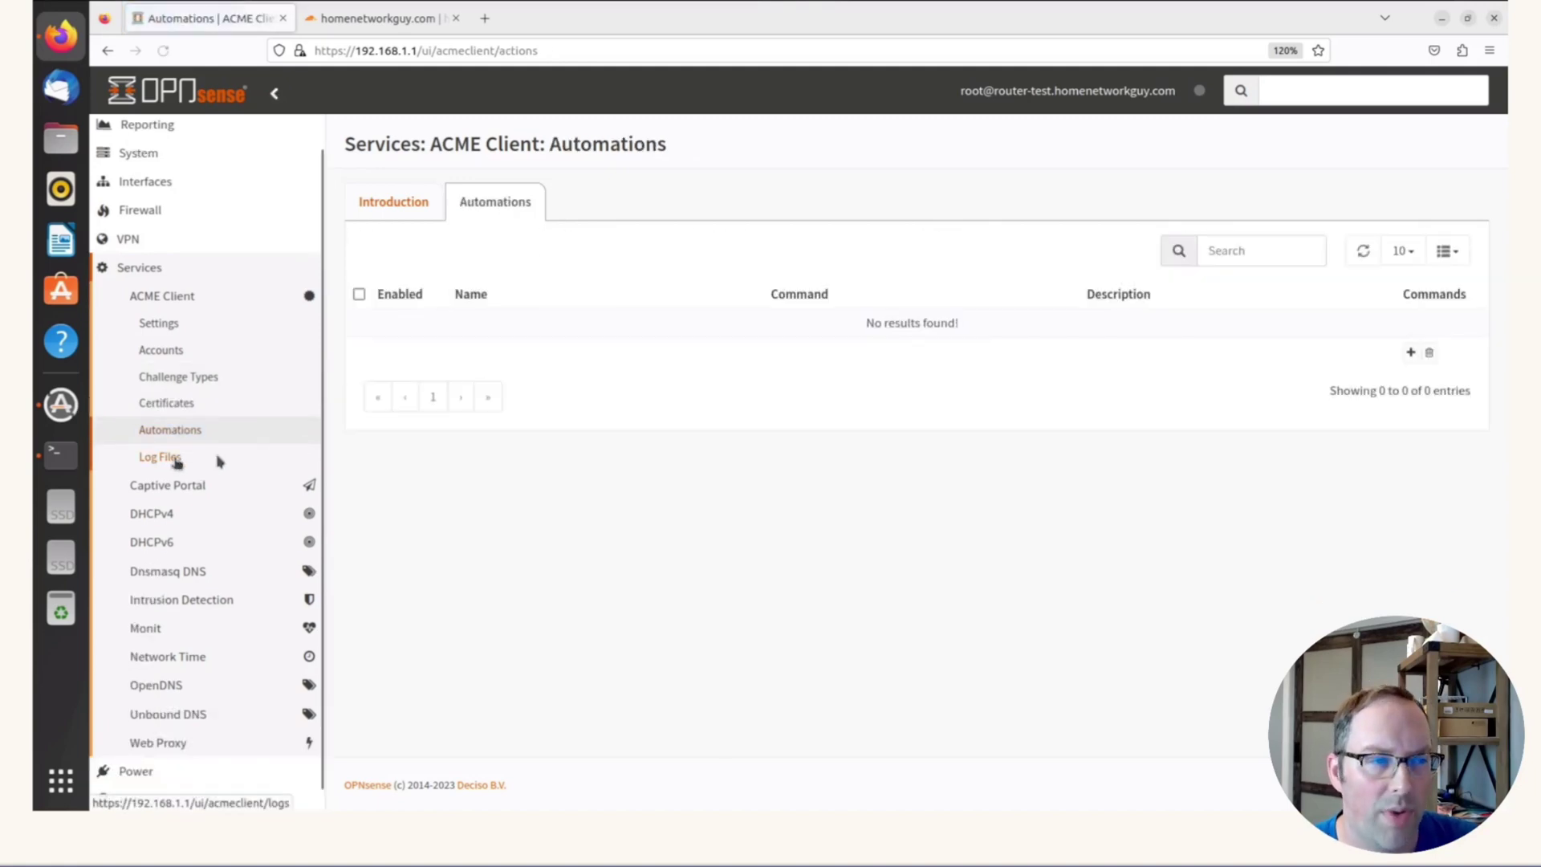
Add an automation named 'REstart OPNsense Web UI' that runs the Restart OPNsense Web UI command
left_click(1410, 353)
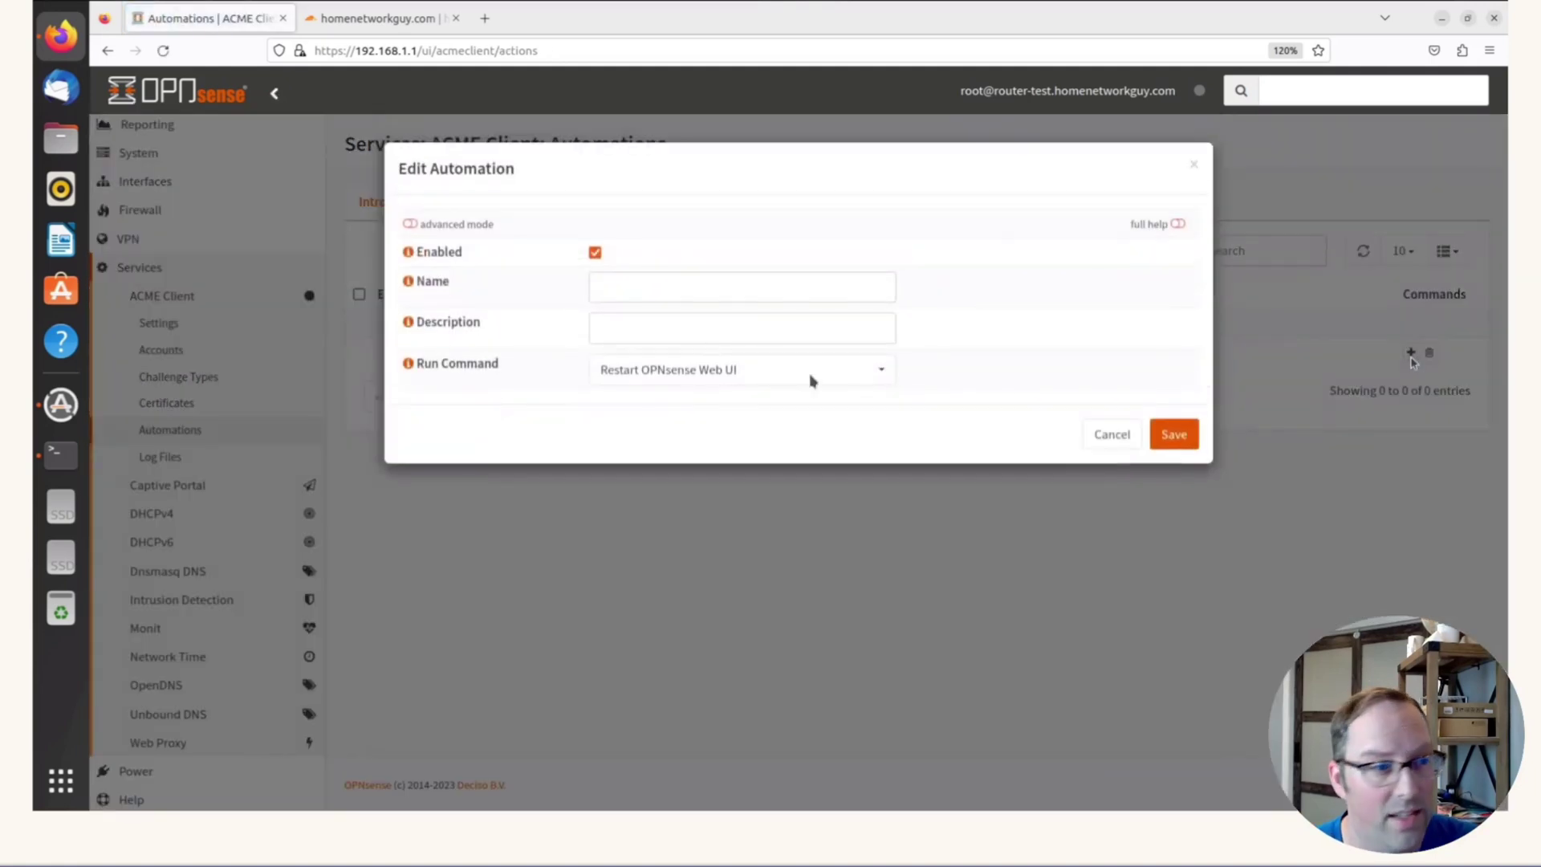
left_click(644, 373)
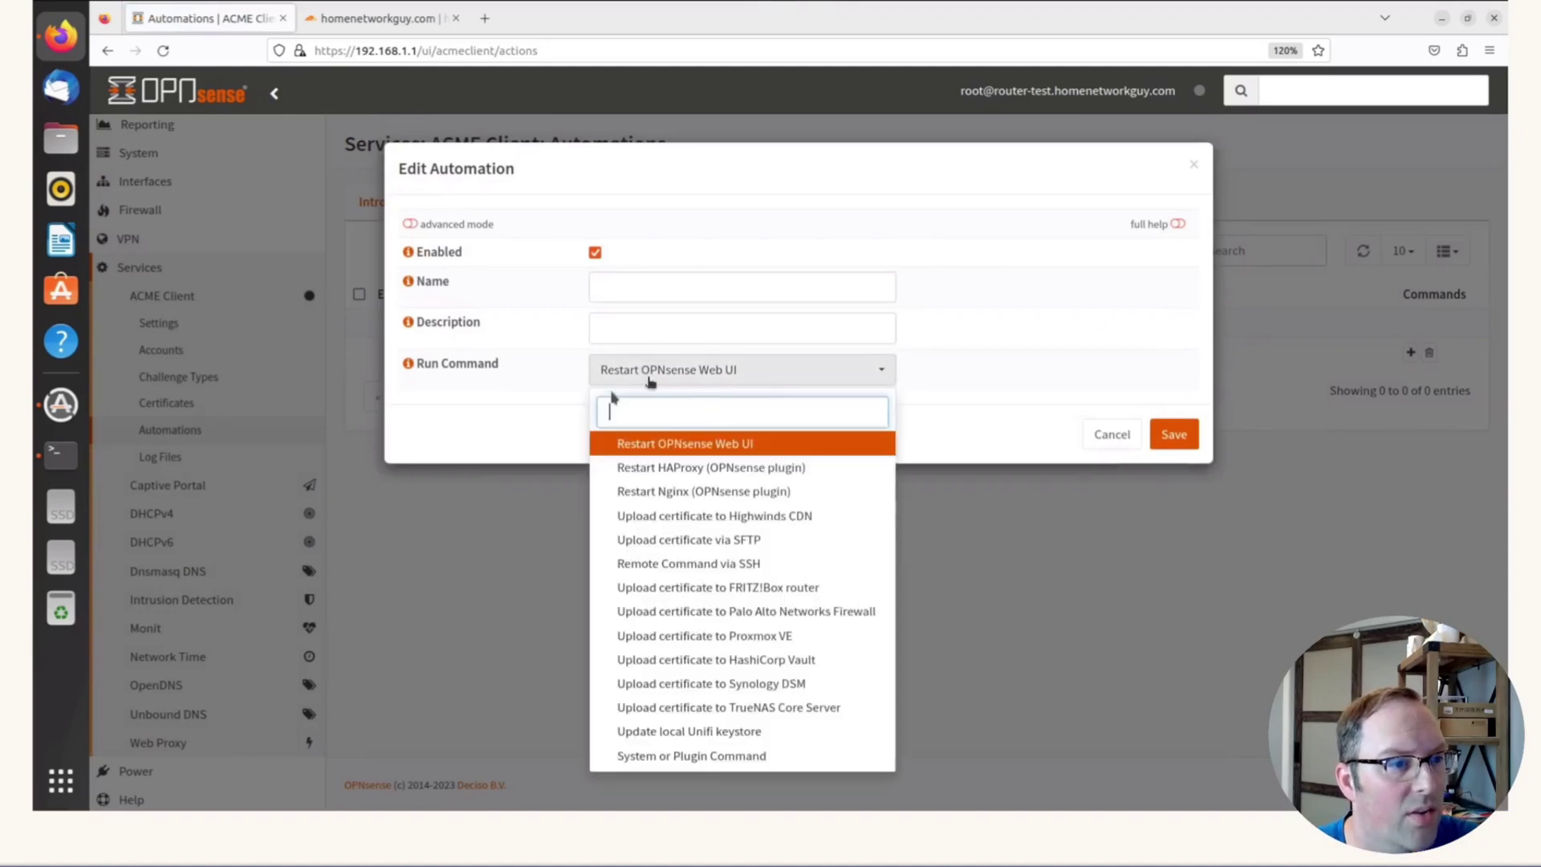
left_click(963, 351)
left_click(626, 289)
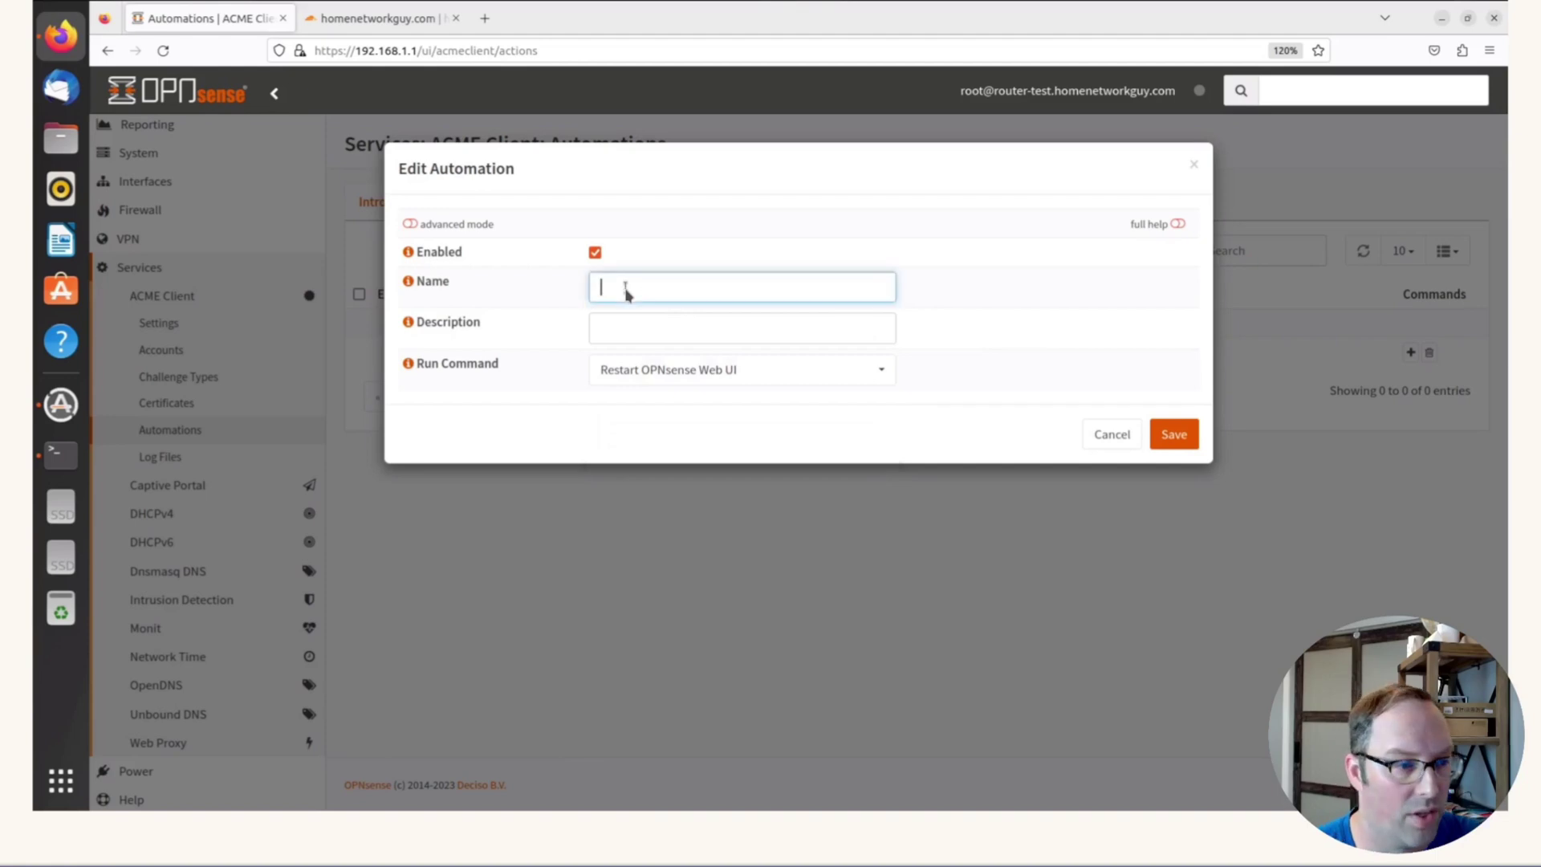
type("R")
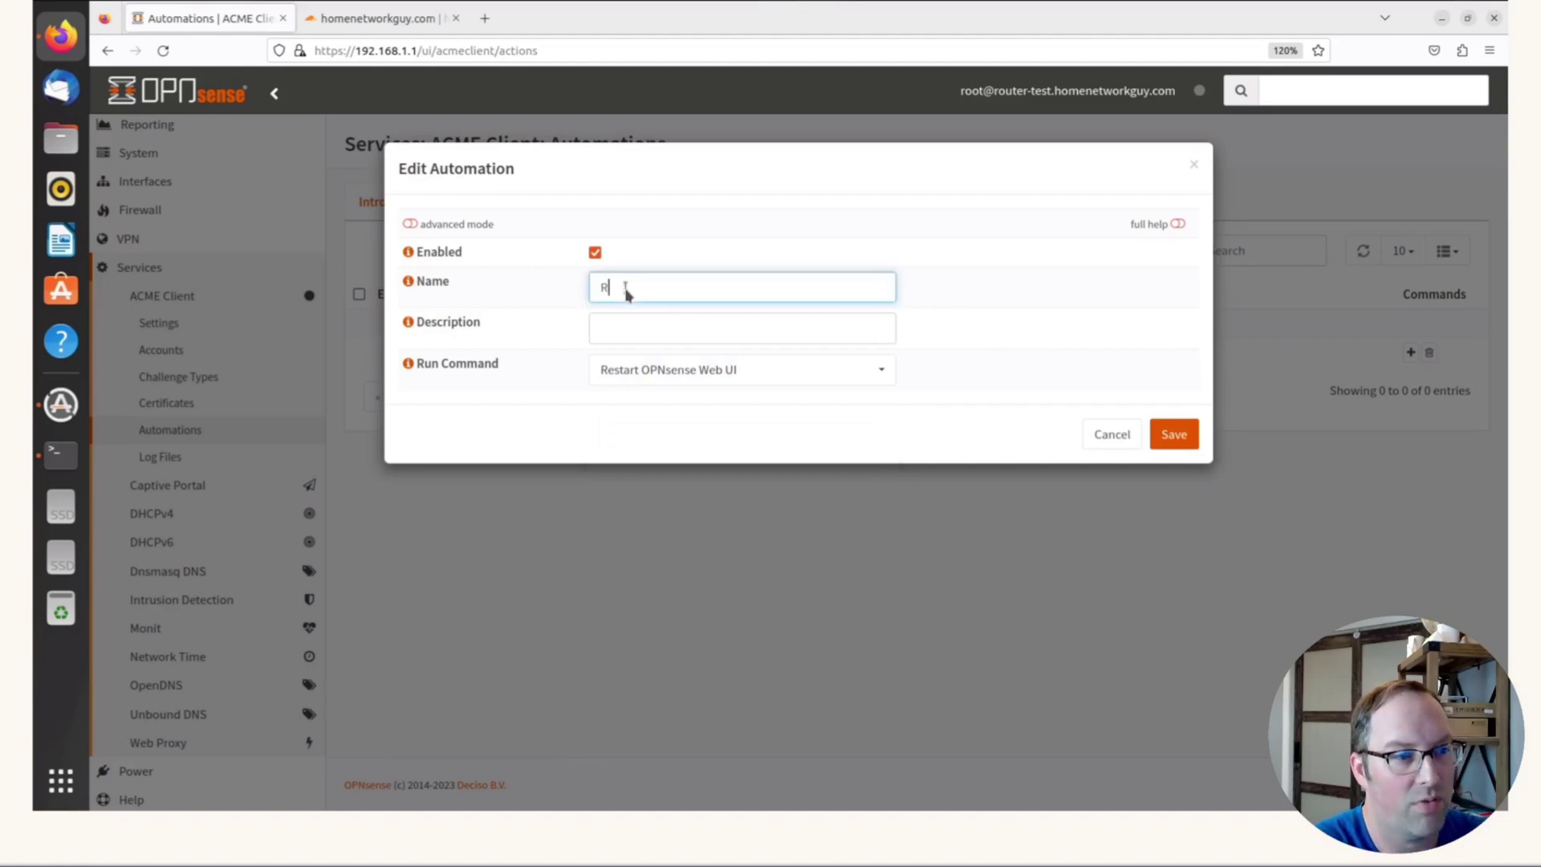
type("Estart")
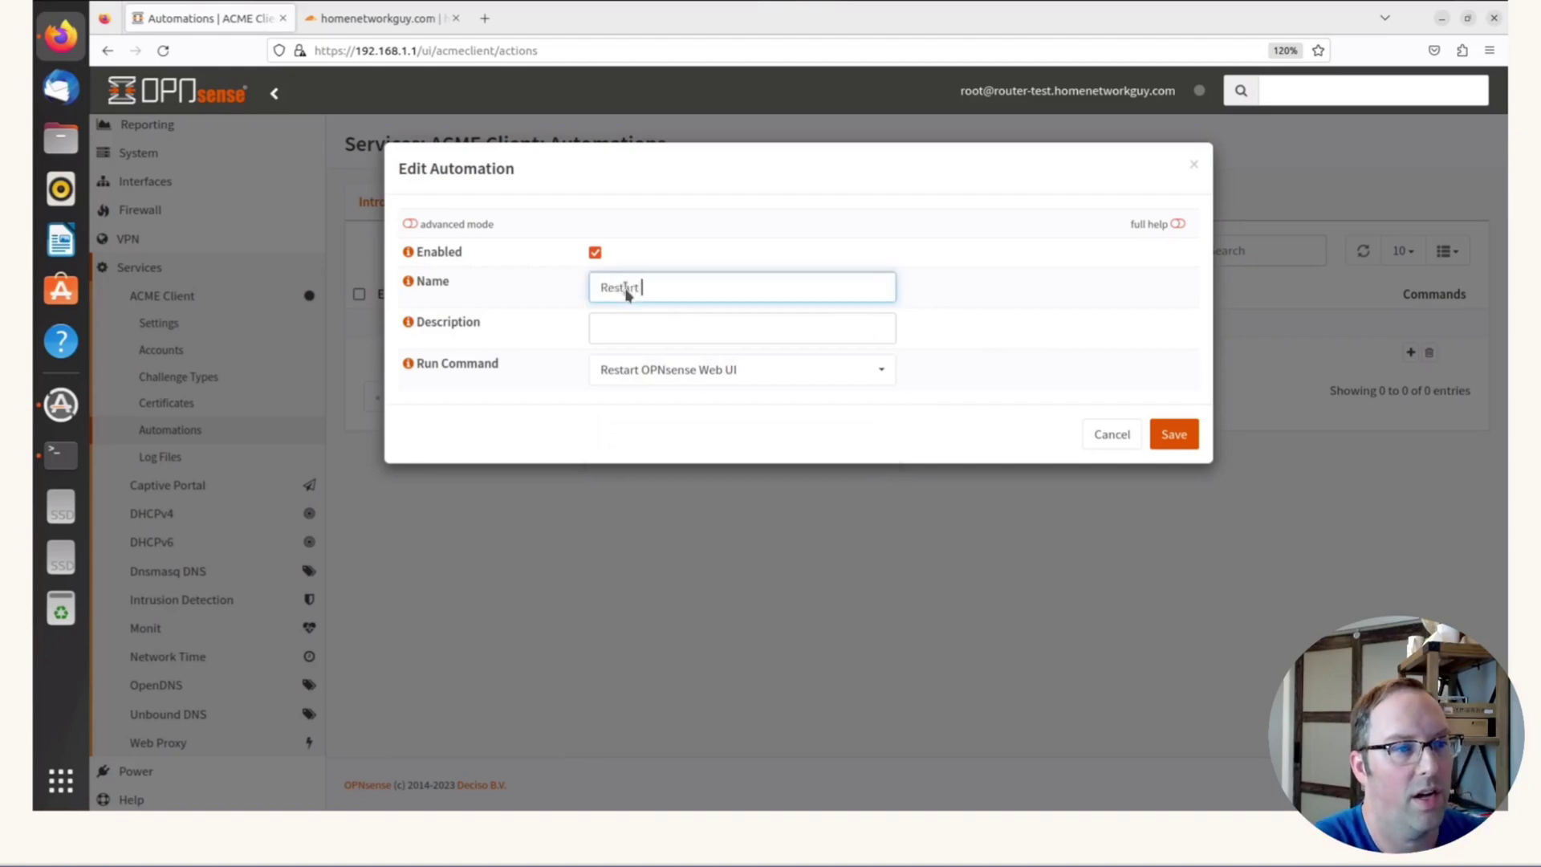
type(" OPNsense")
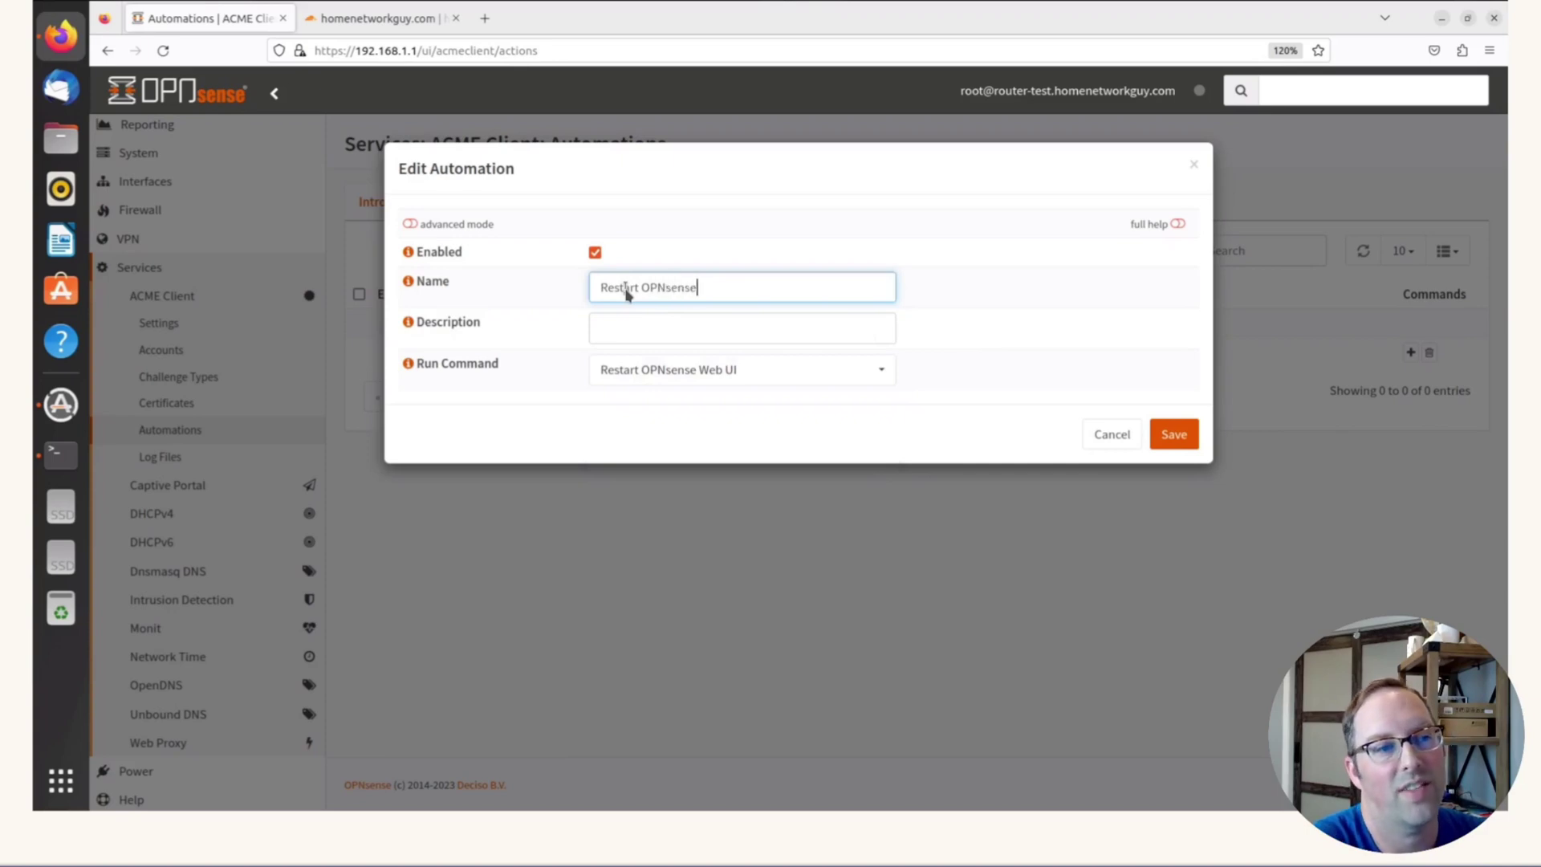
type(" We")
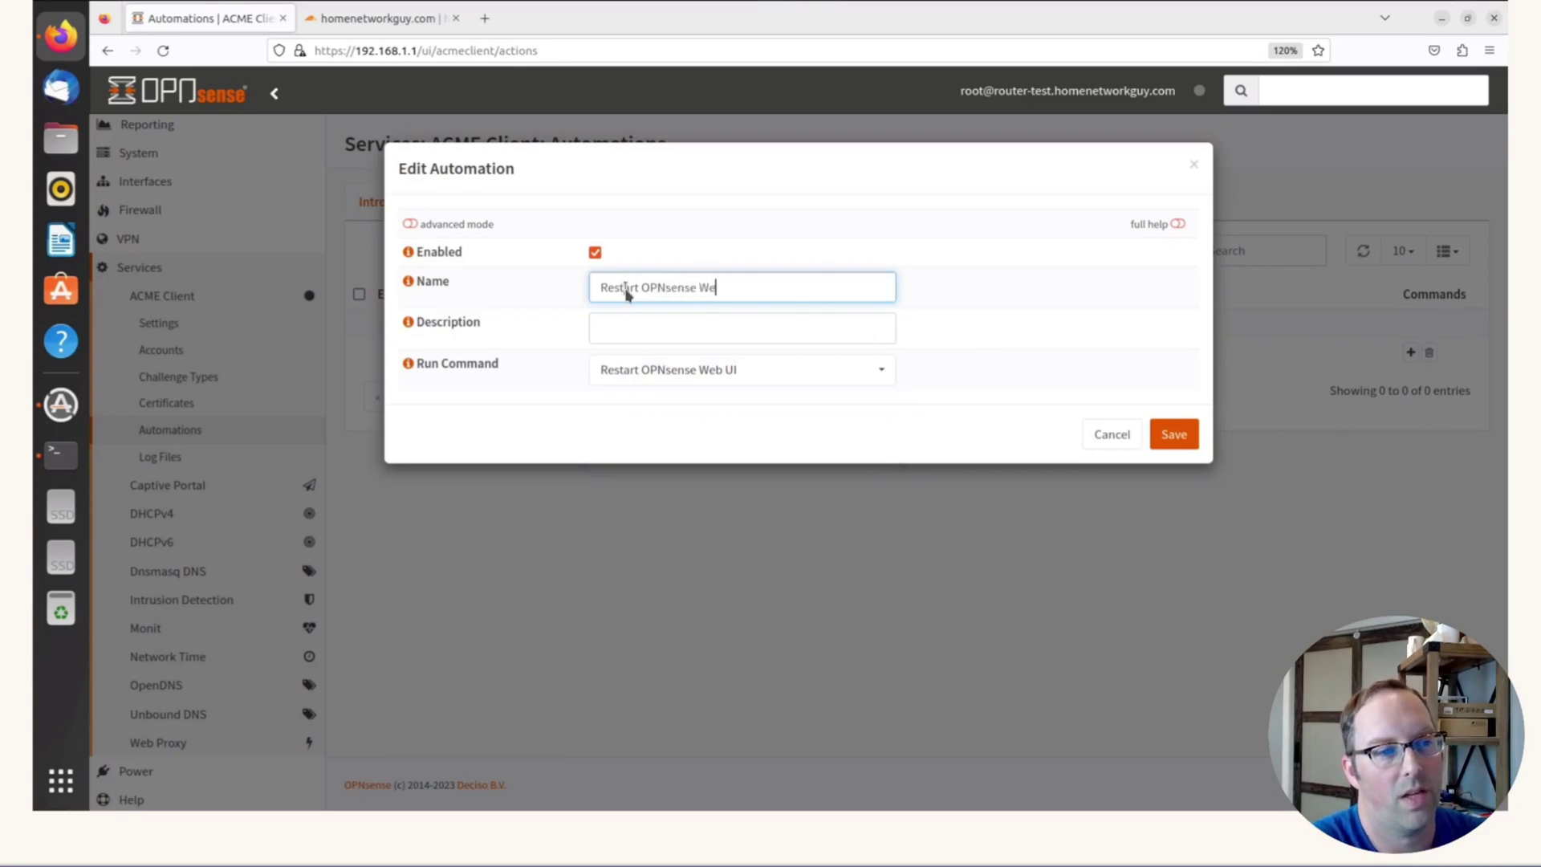
type("b UI")
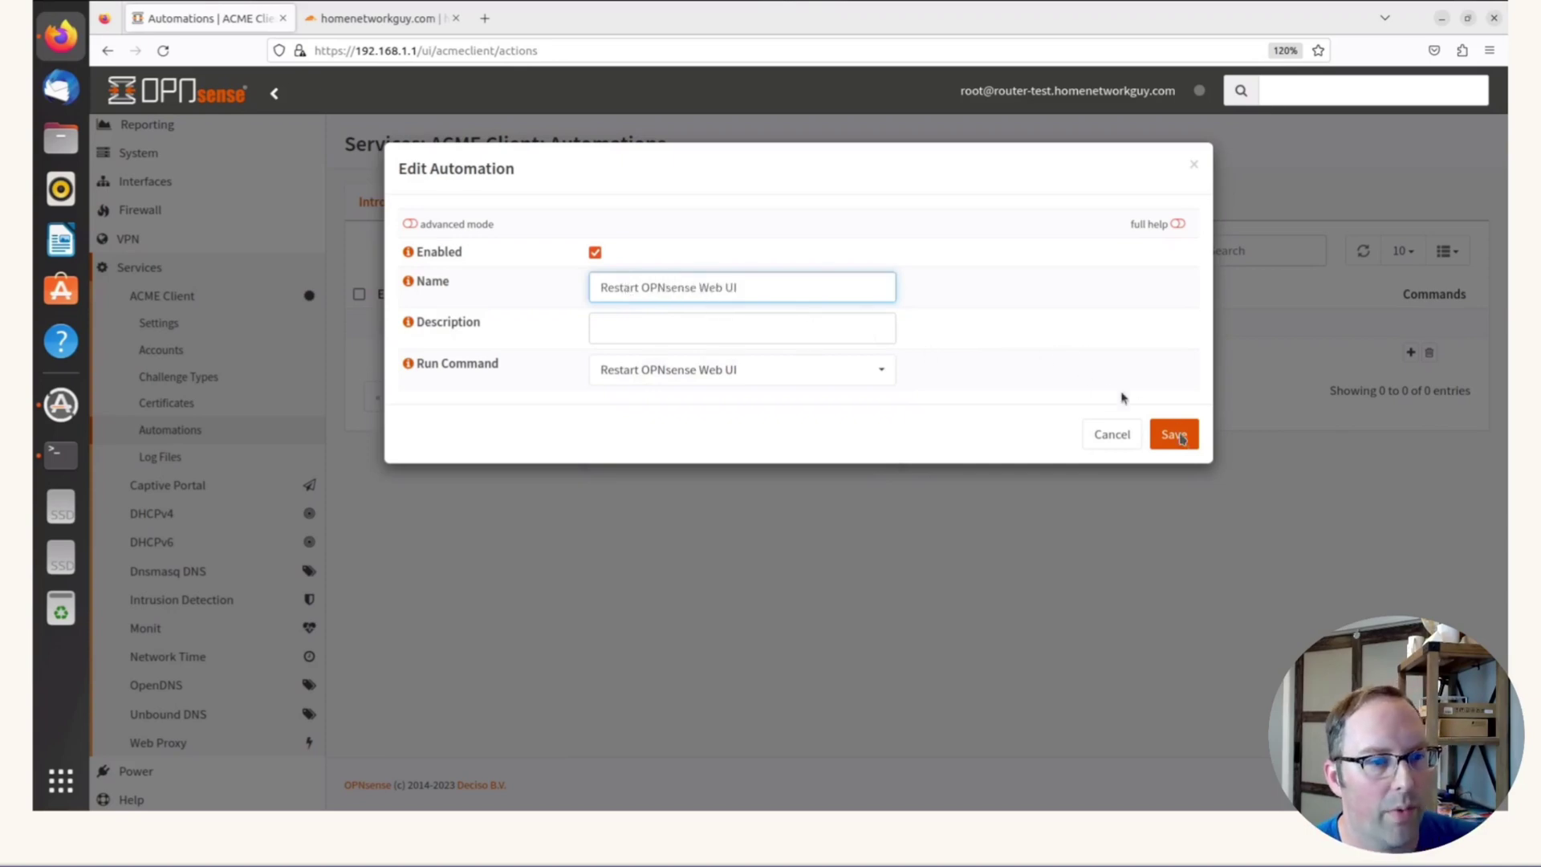
left_click(1180, 437)
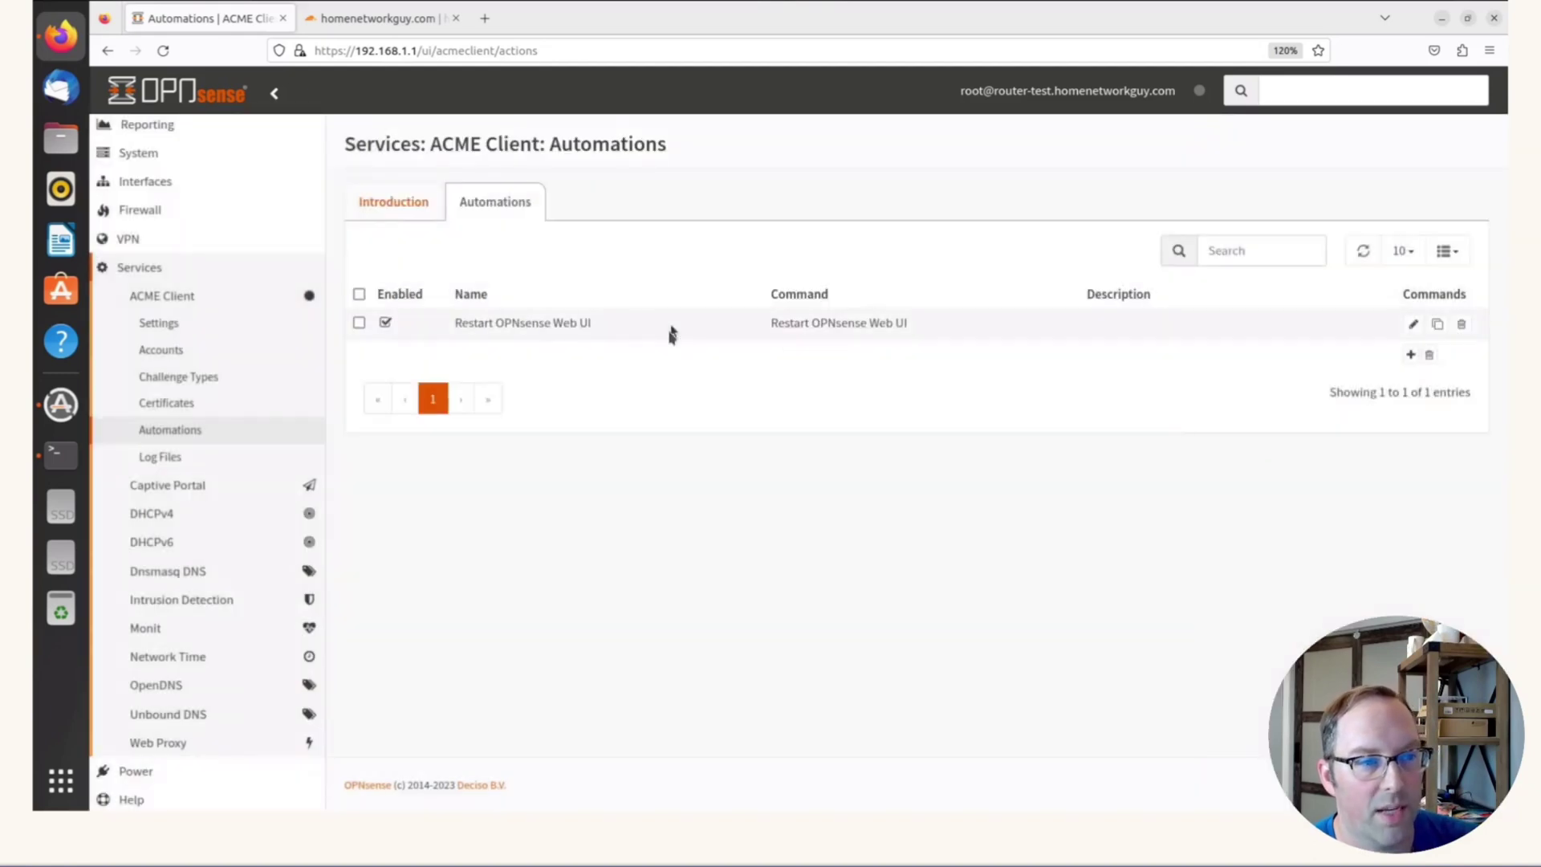
left_click(180, 405)
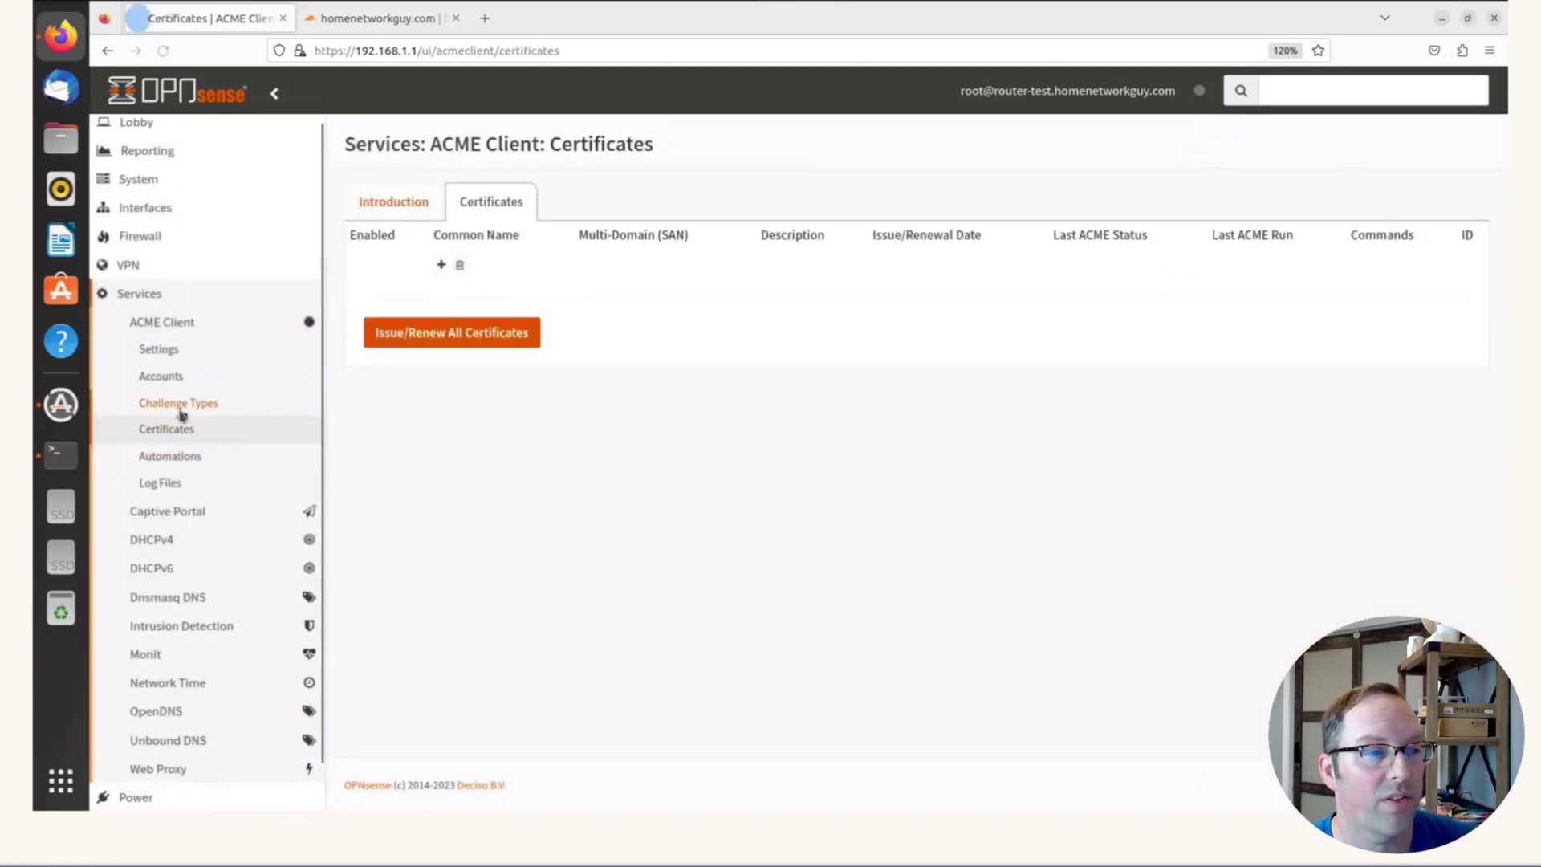
Create a certificate for router-test.homenetworkguy.com using DNS Challenge and 4096-bit keys
left_click(1332, 352)
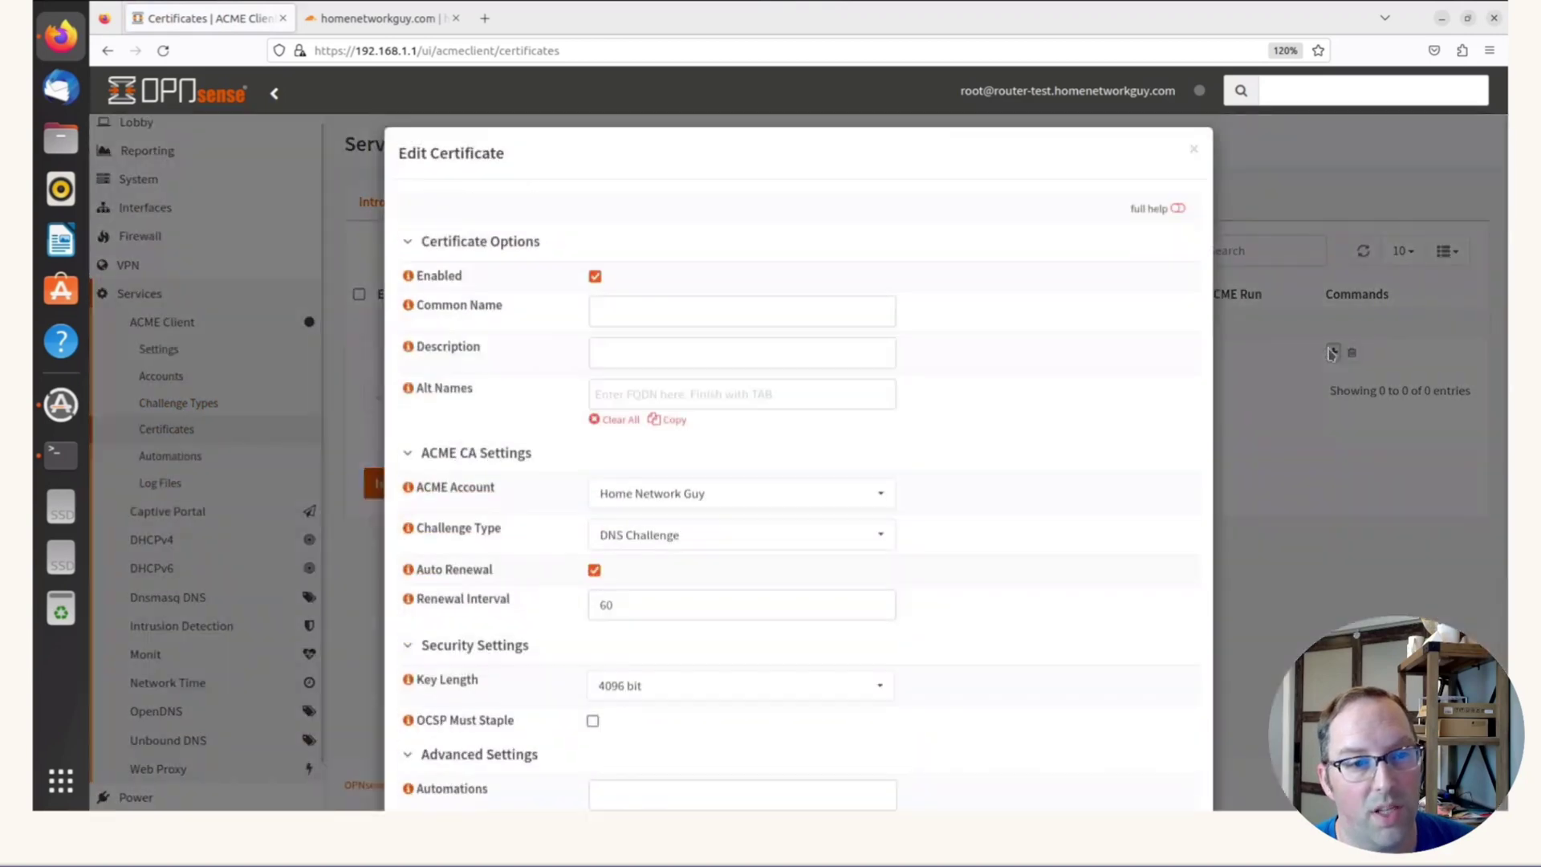
left_click(629, 322)
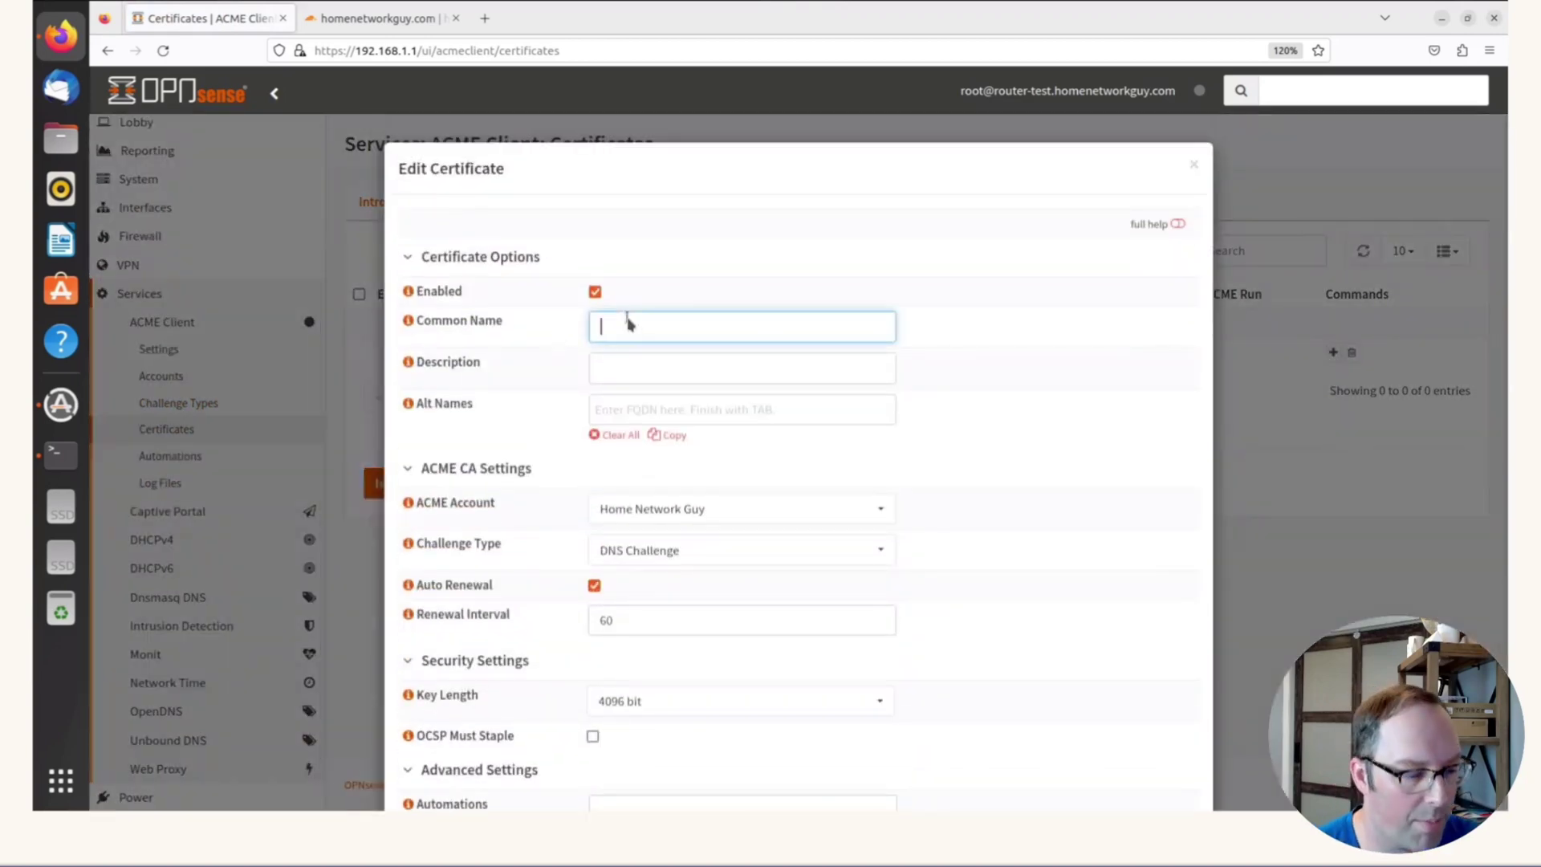
type("route")
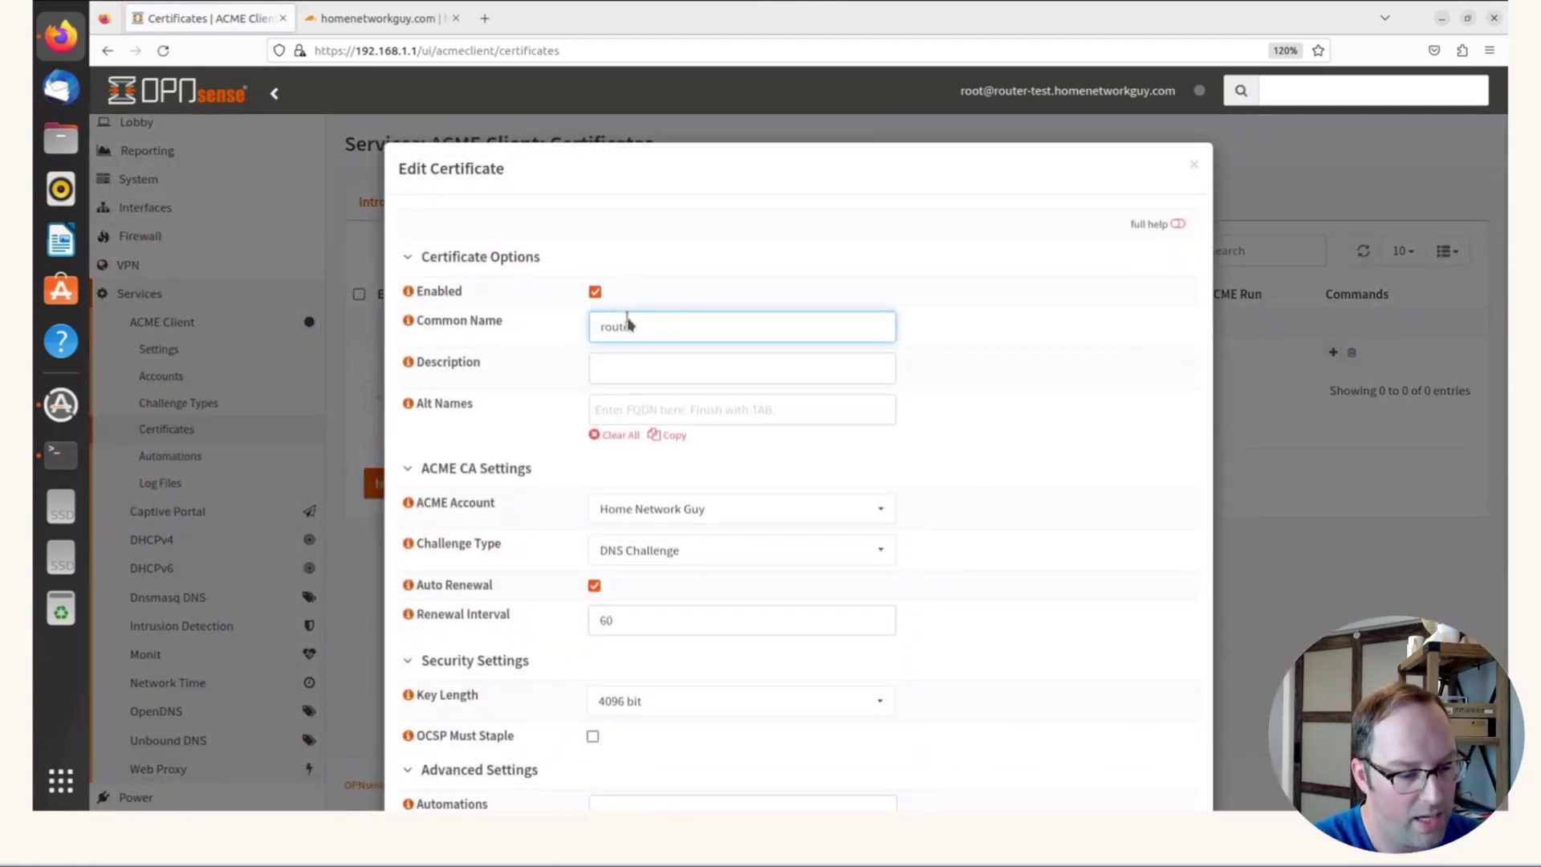
type("r-test")
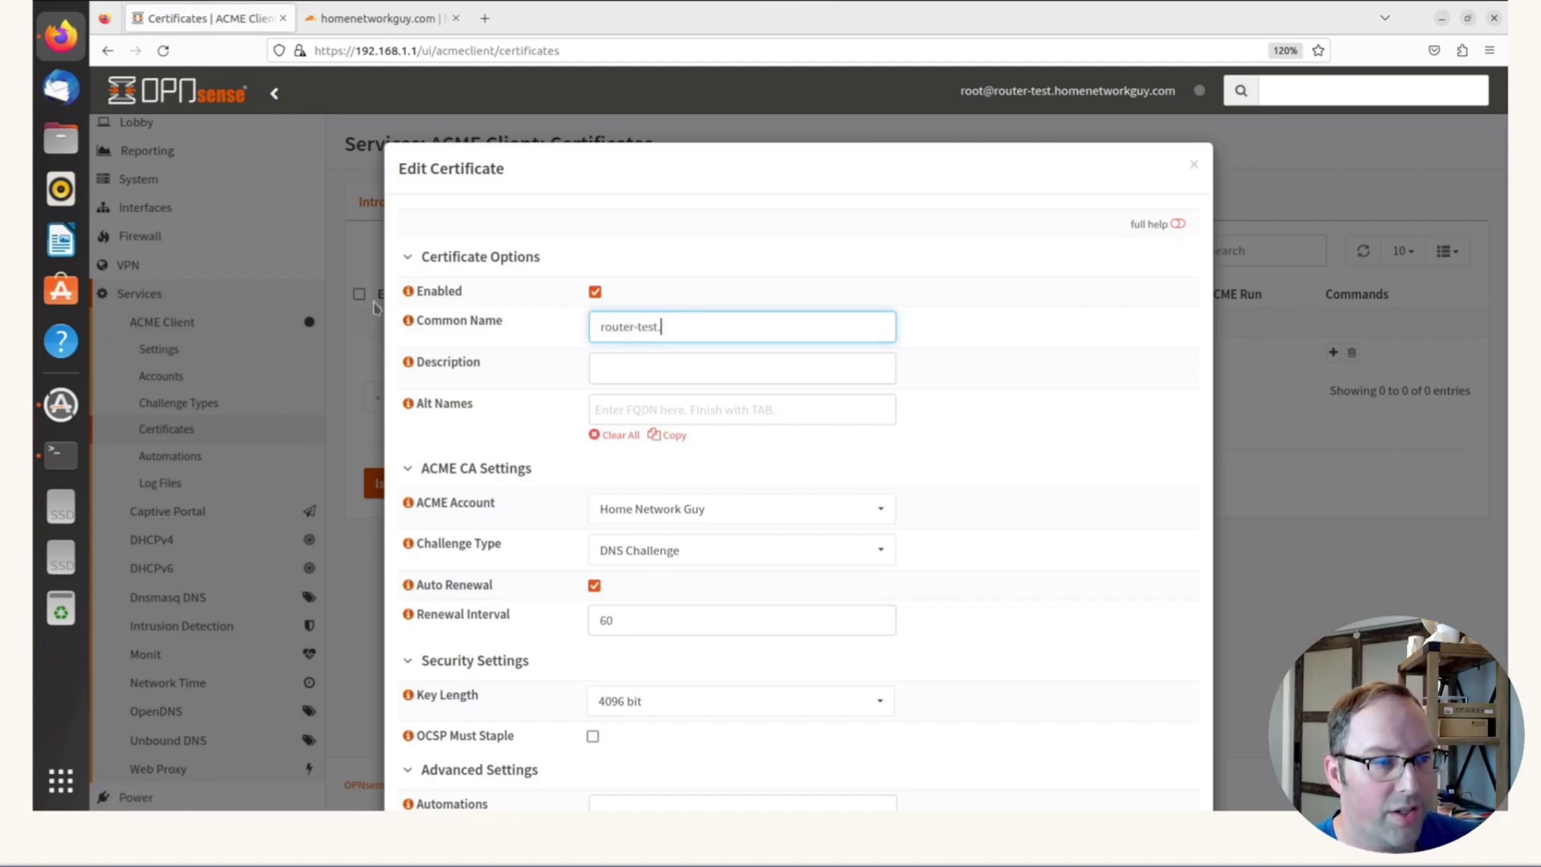
type(".ho")
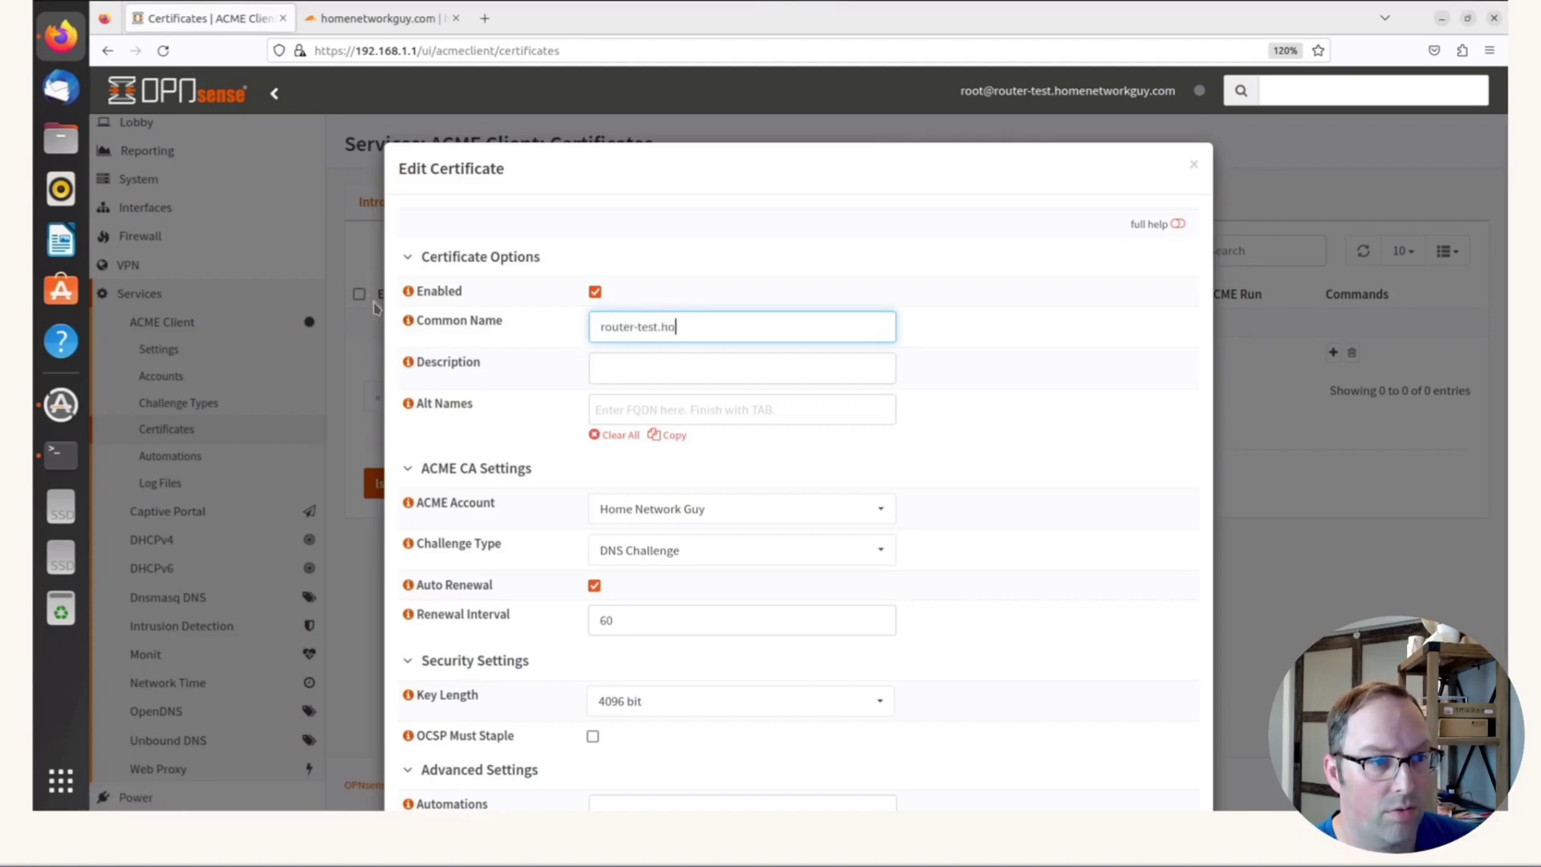
type("menetworkguy.com")
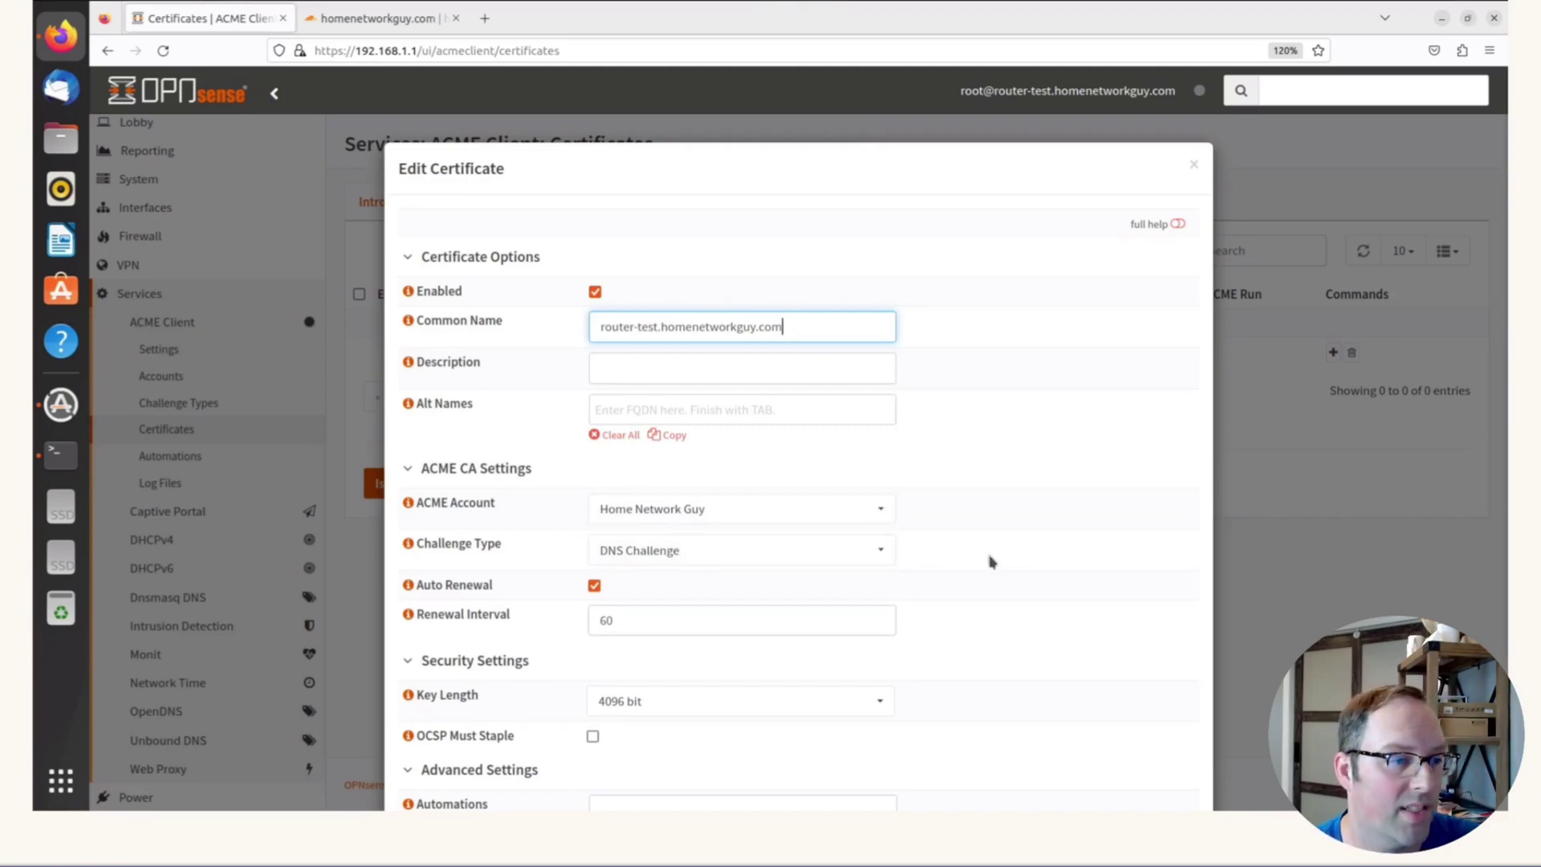
scroll(993, 561, "down", 1)
scroll(993, 562, "down", 2)
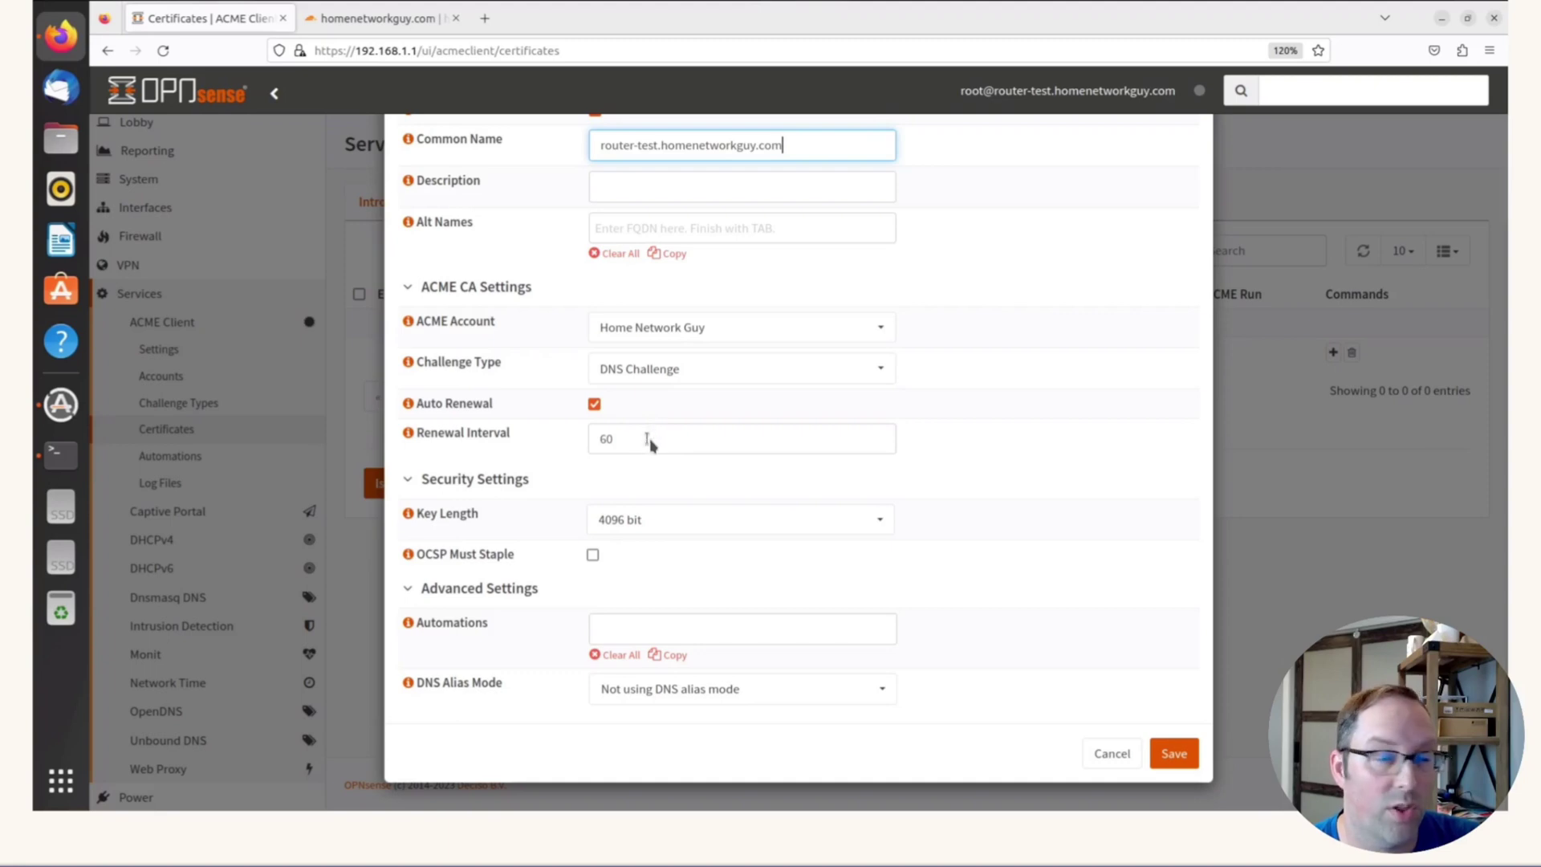
left_click(667, 571)
scroll(667, 570, "up", 2)
scroll(667, 570, "down", 2)
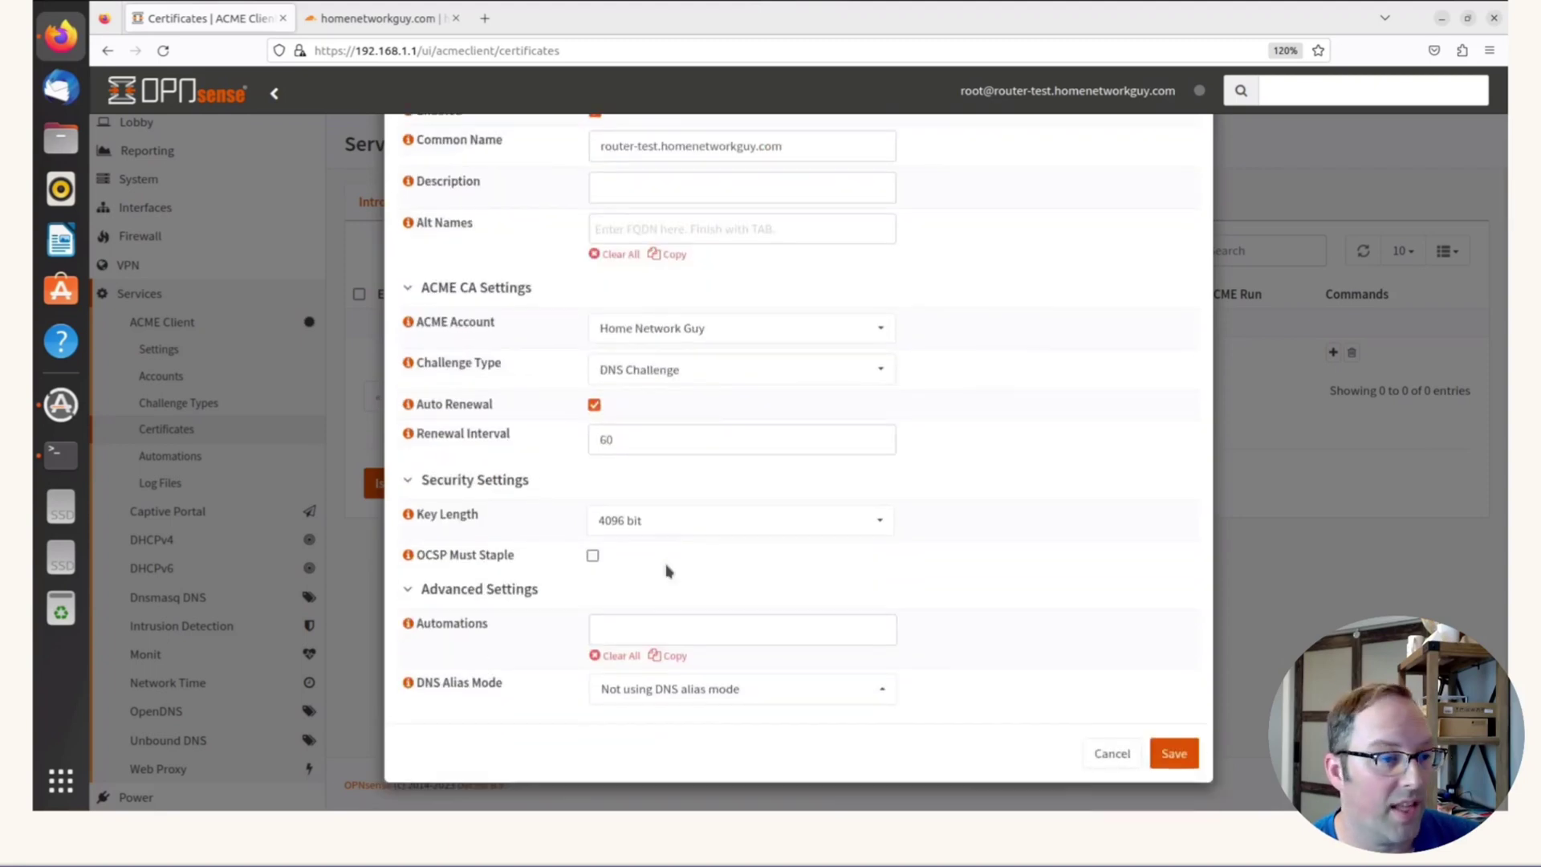
Attach the Restart OPNsense Web UI automation to the router-test certificate and save it
left_click(626, 636)
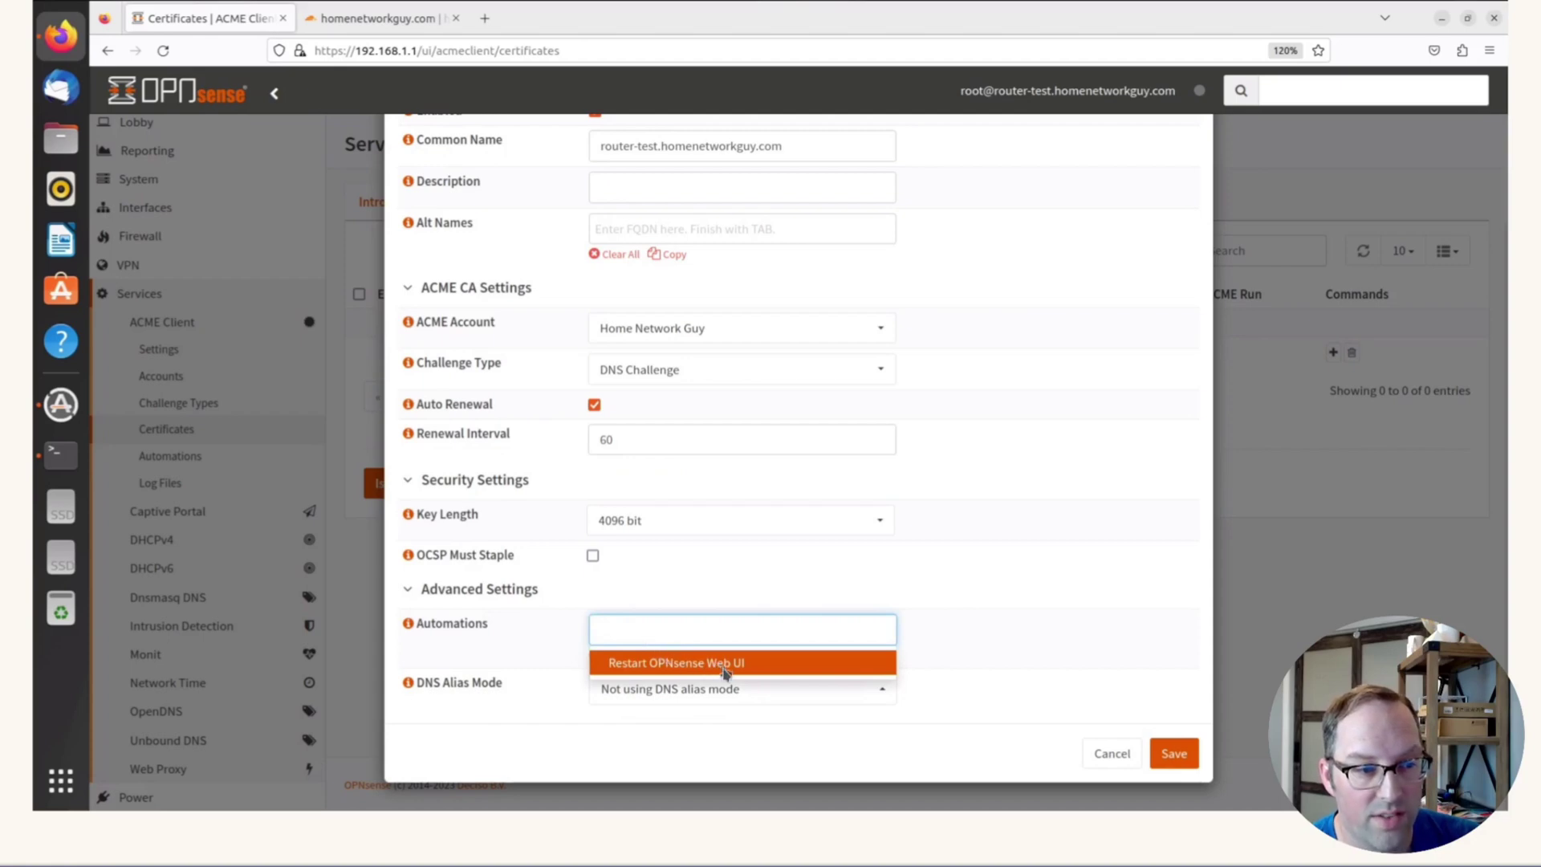
left_click(768, 672)
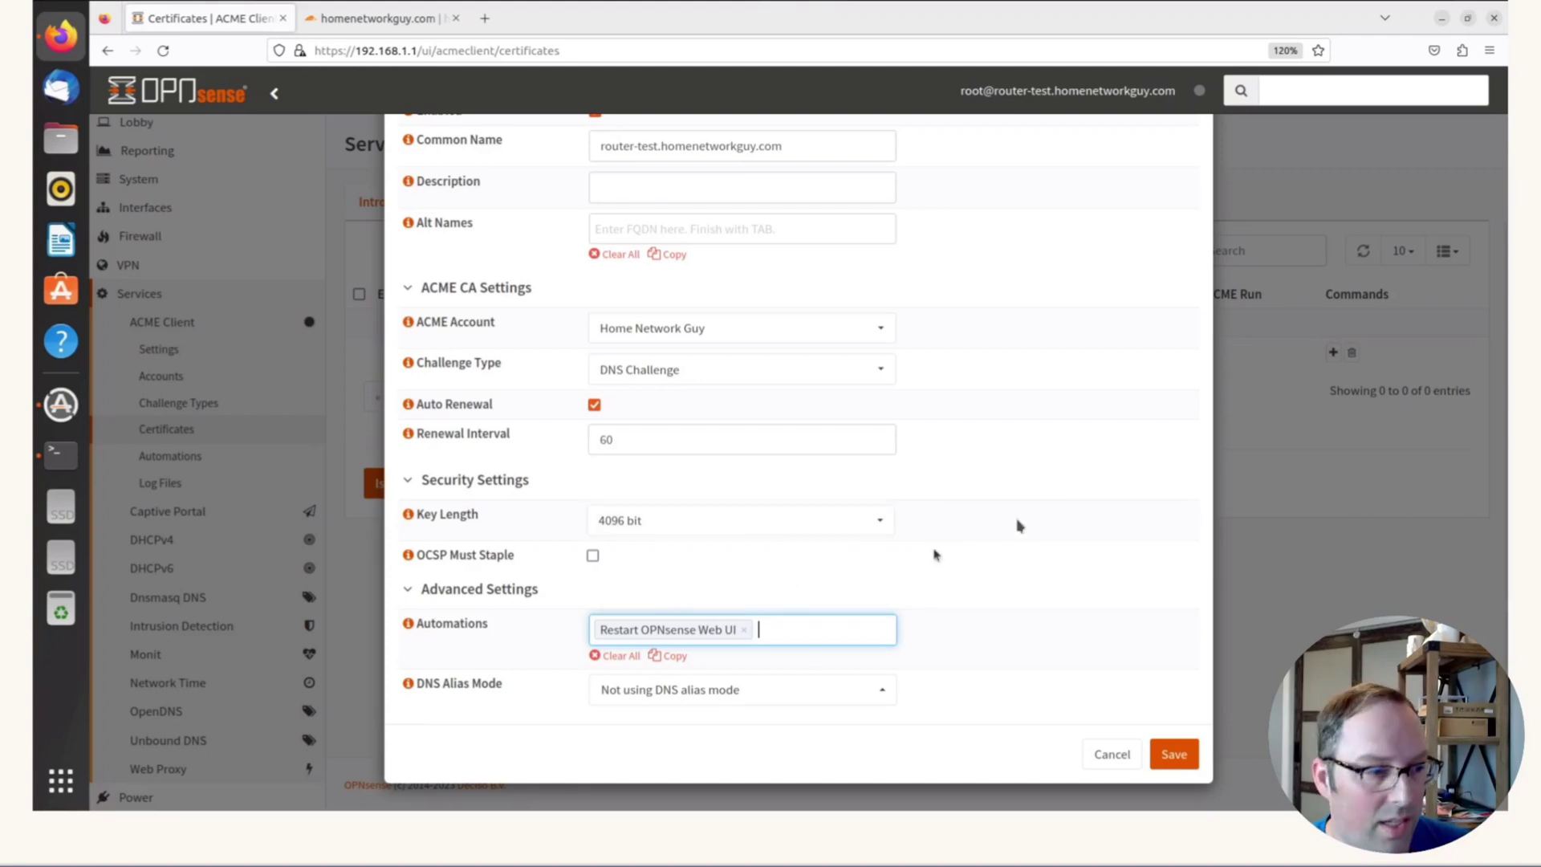
left_click(1176, 755)
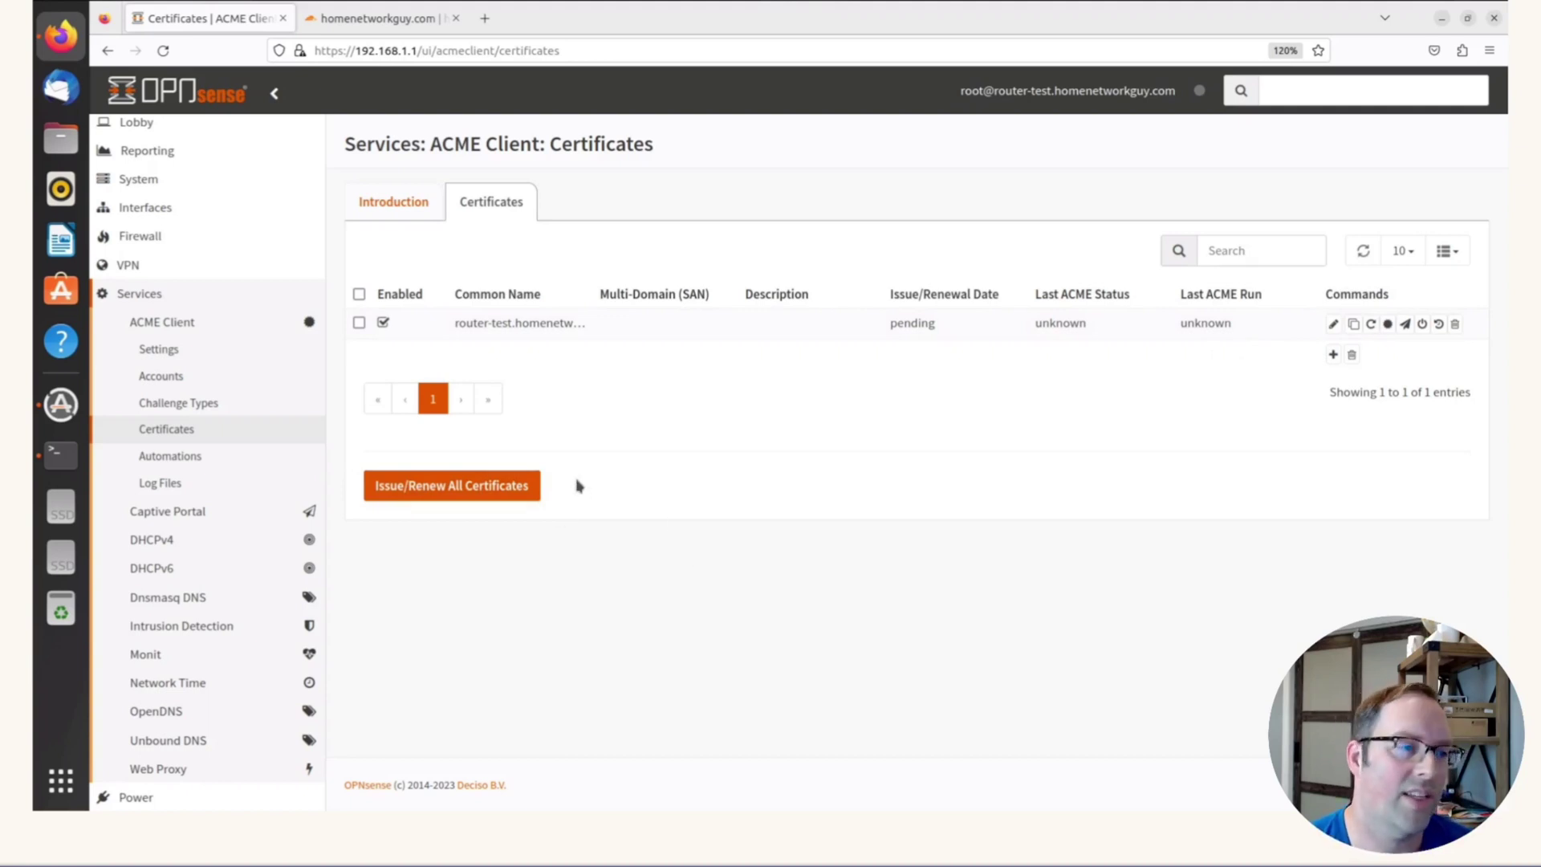
Issue all certificates and confirm router-test shows status OK, issued 8/14/2023
left_click(479, 491)
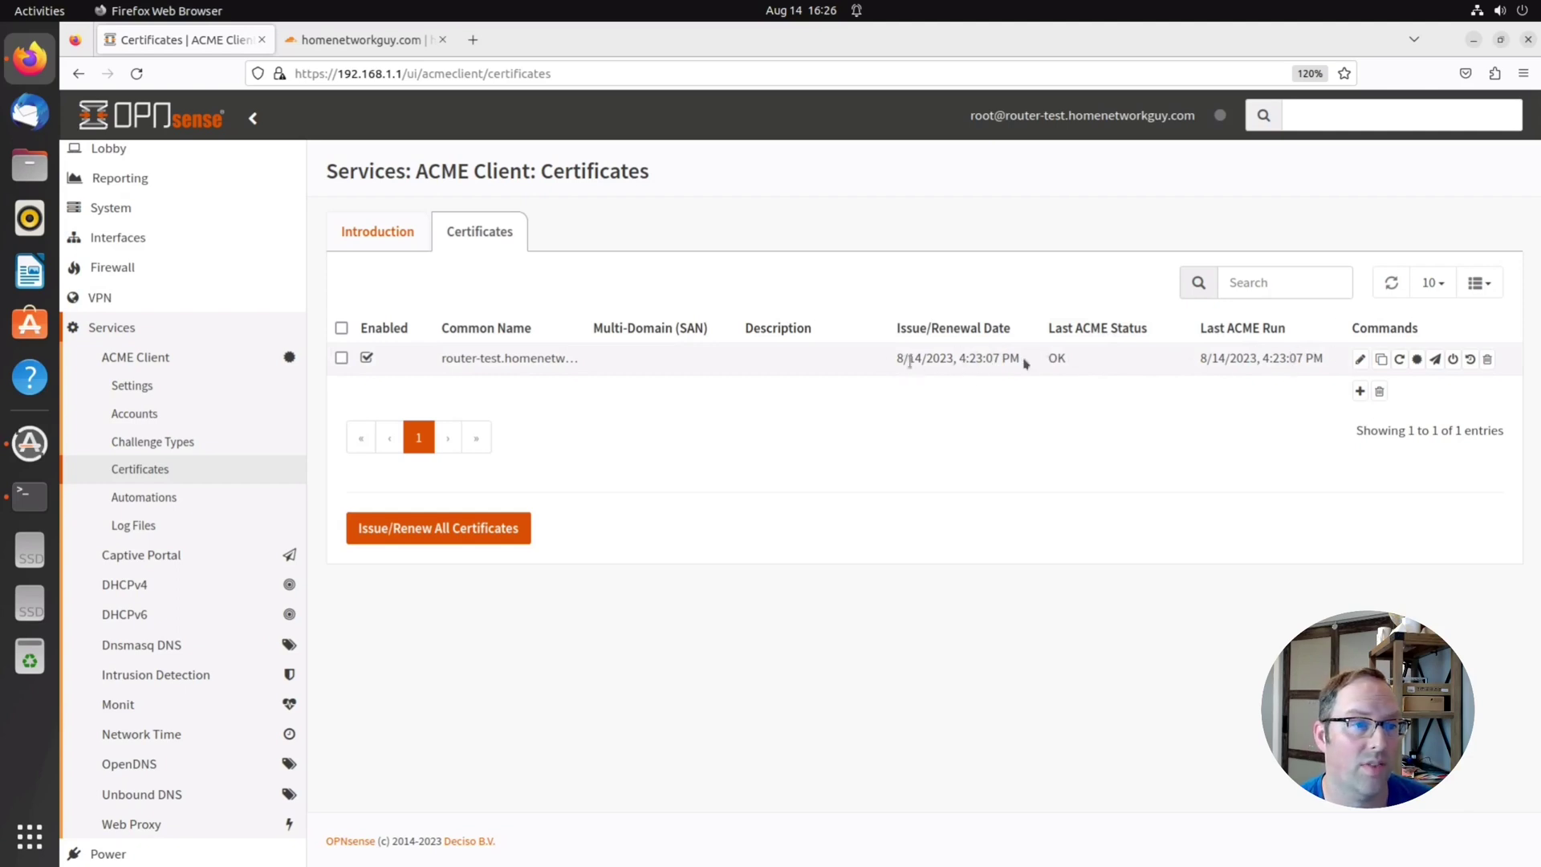
left_click_drag(908, 358, 1061, 363)
left_click(961, 384)
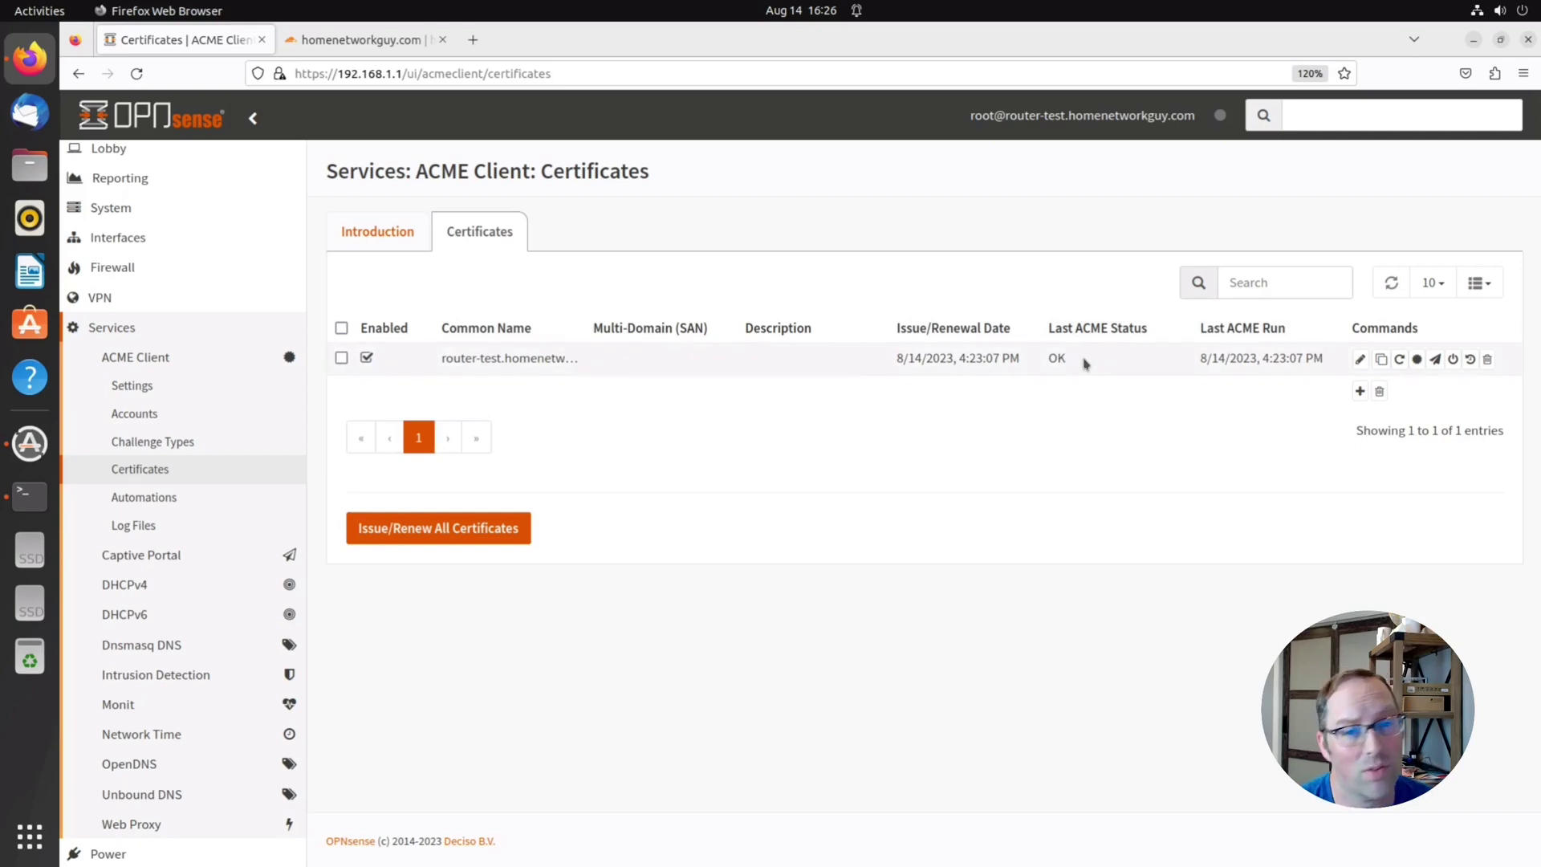
double_click(1057, 358)
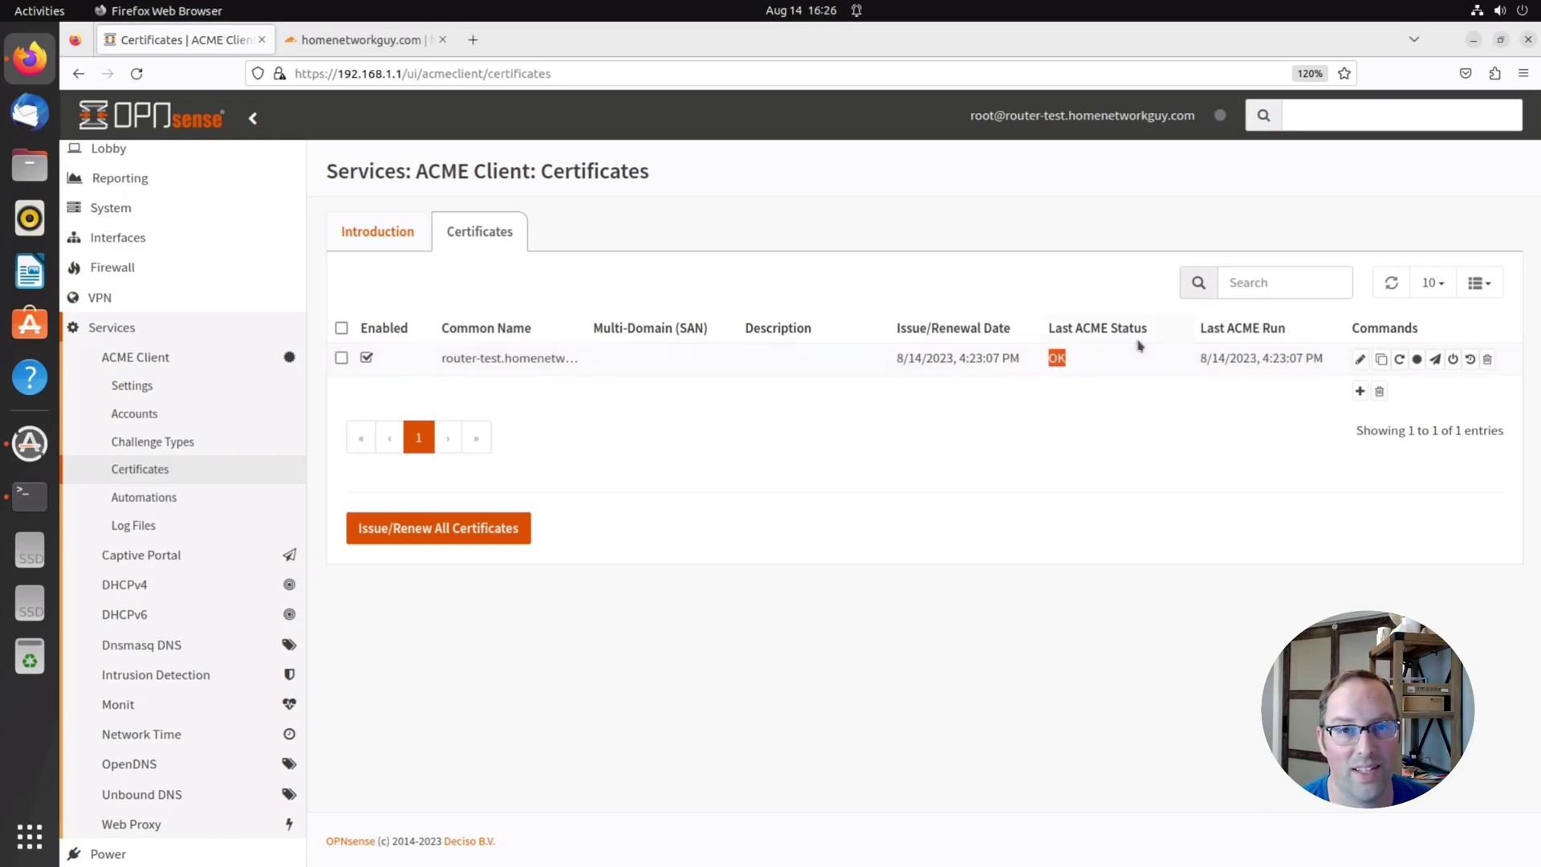
left_click(1108, 348)
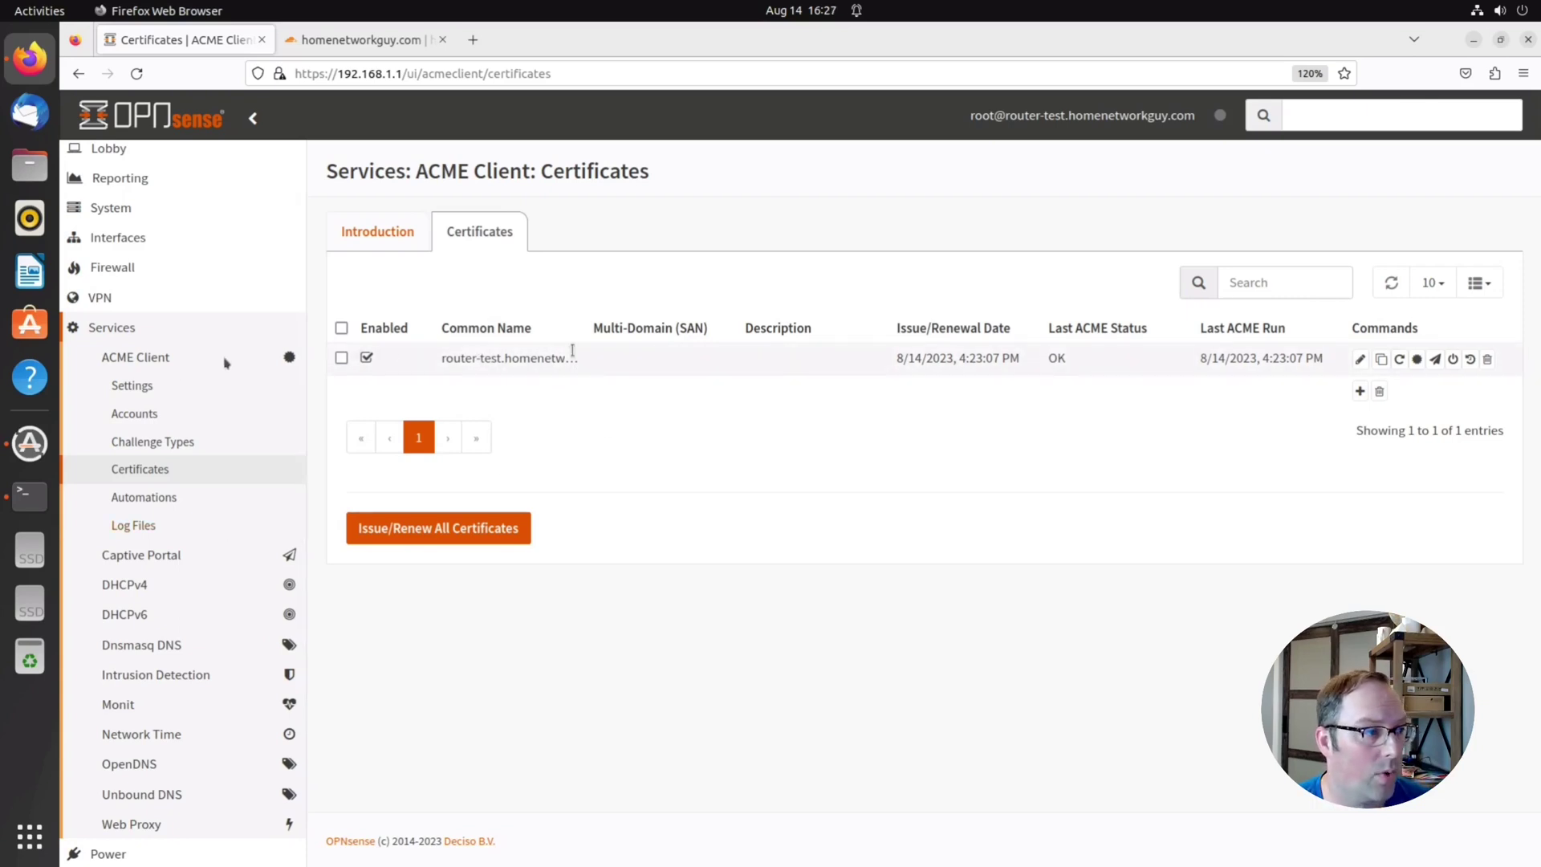
Enable the ACME Client plugin and review its automatic renewal cron job without changes
left_click(131, 385)
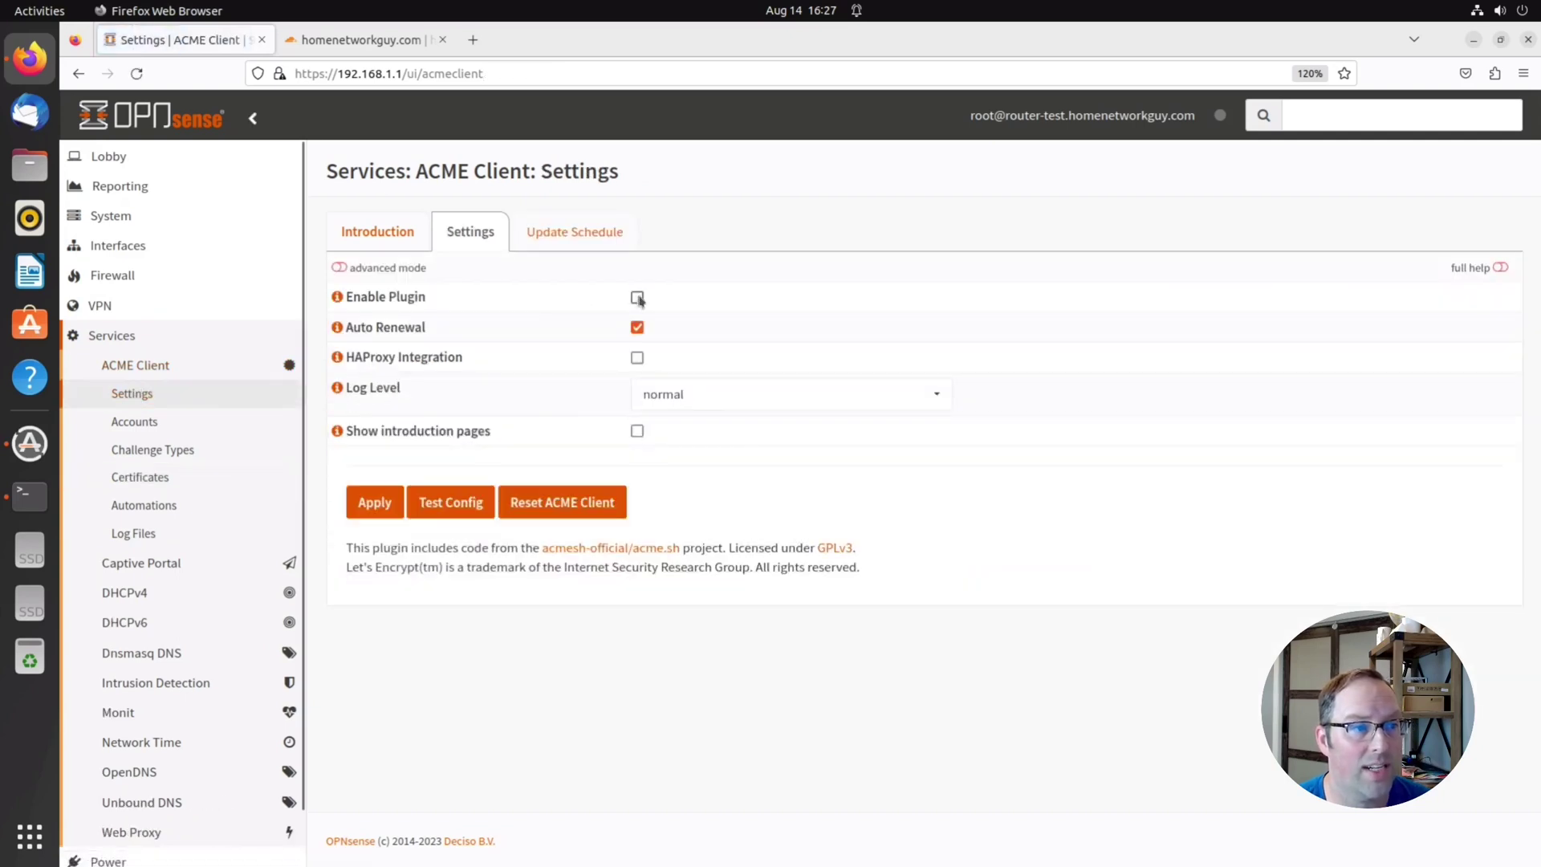
left_click(373, 501)
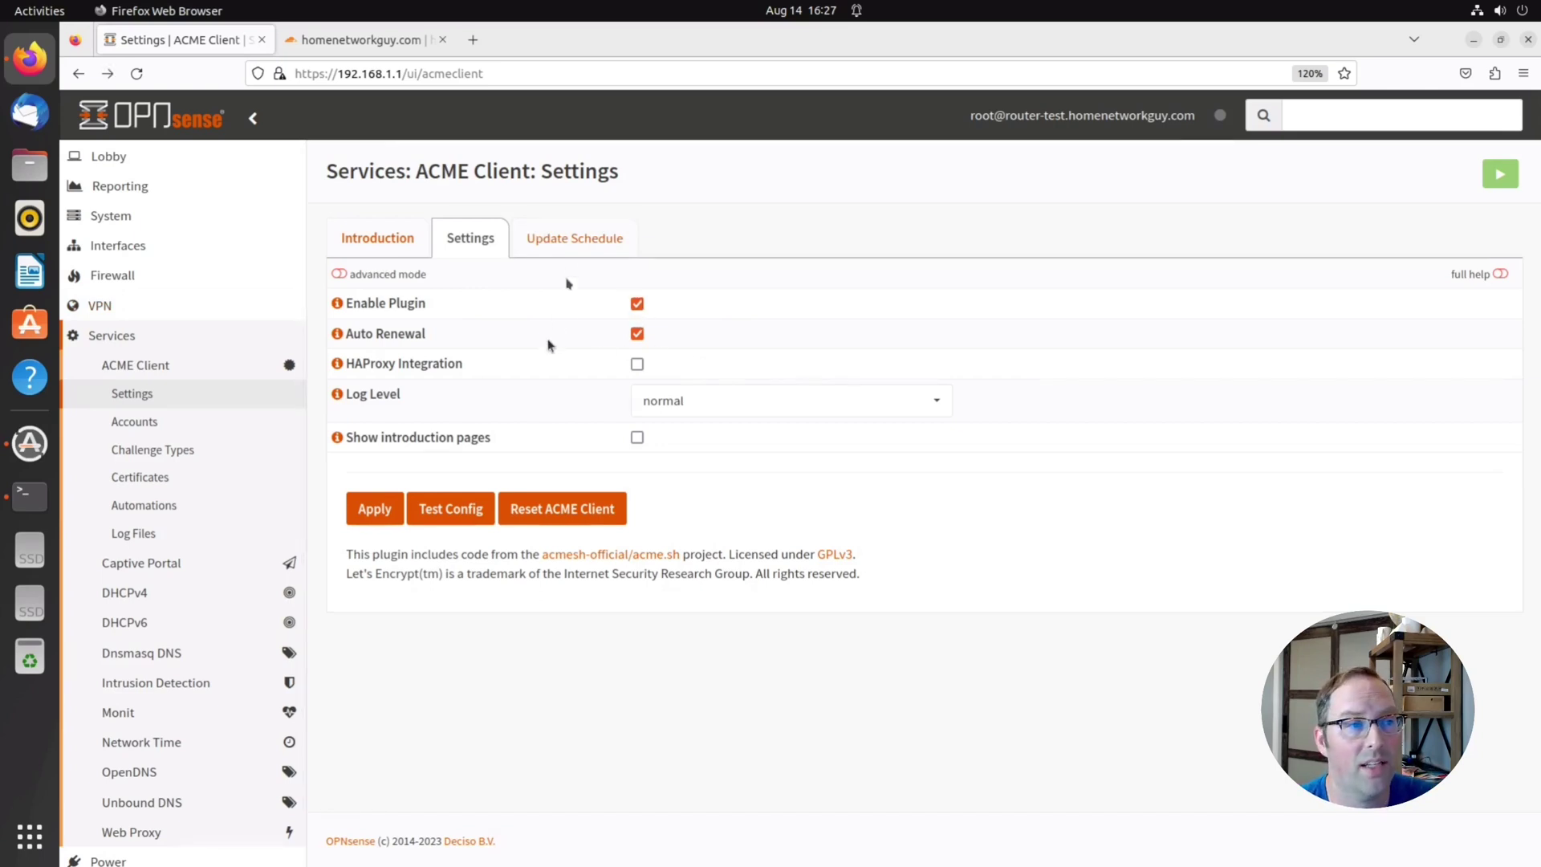
left_click(572, 240)
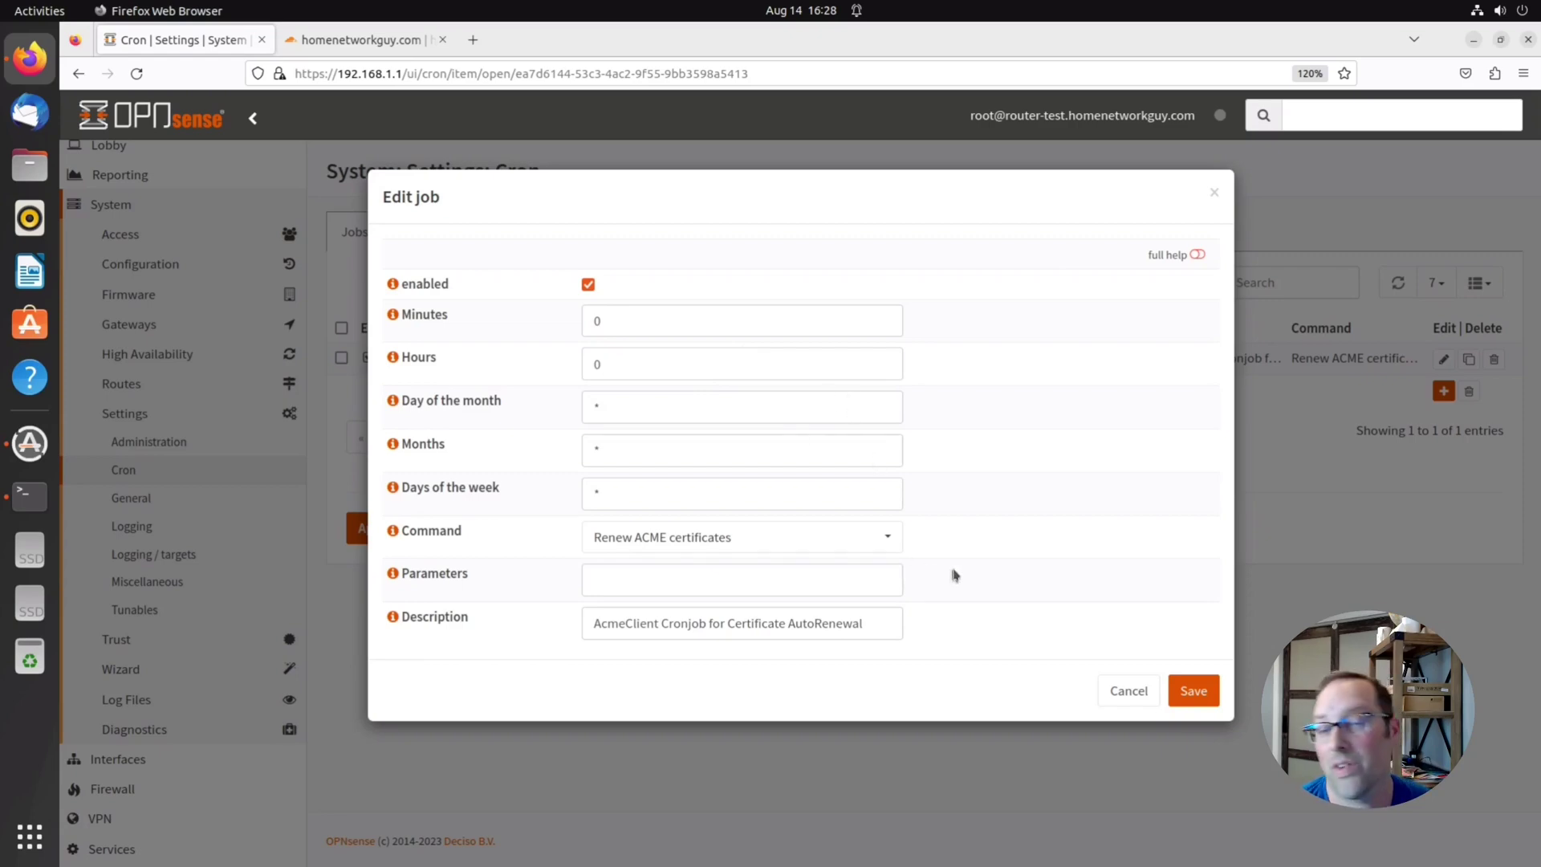
left_click(1128, 690)
key("alt+Left")
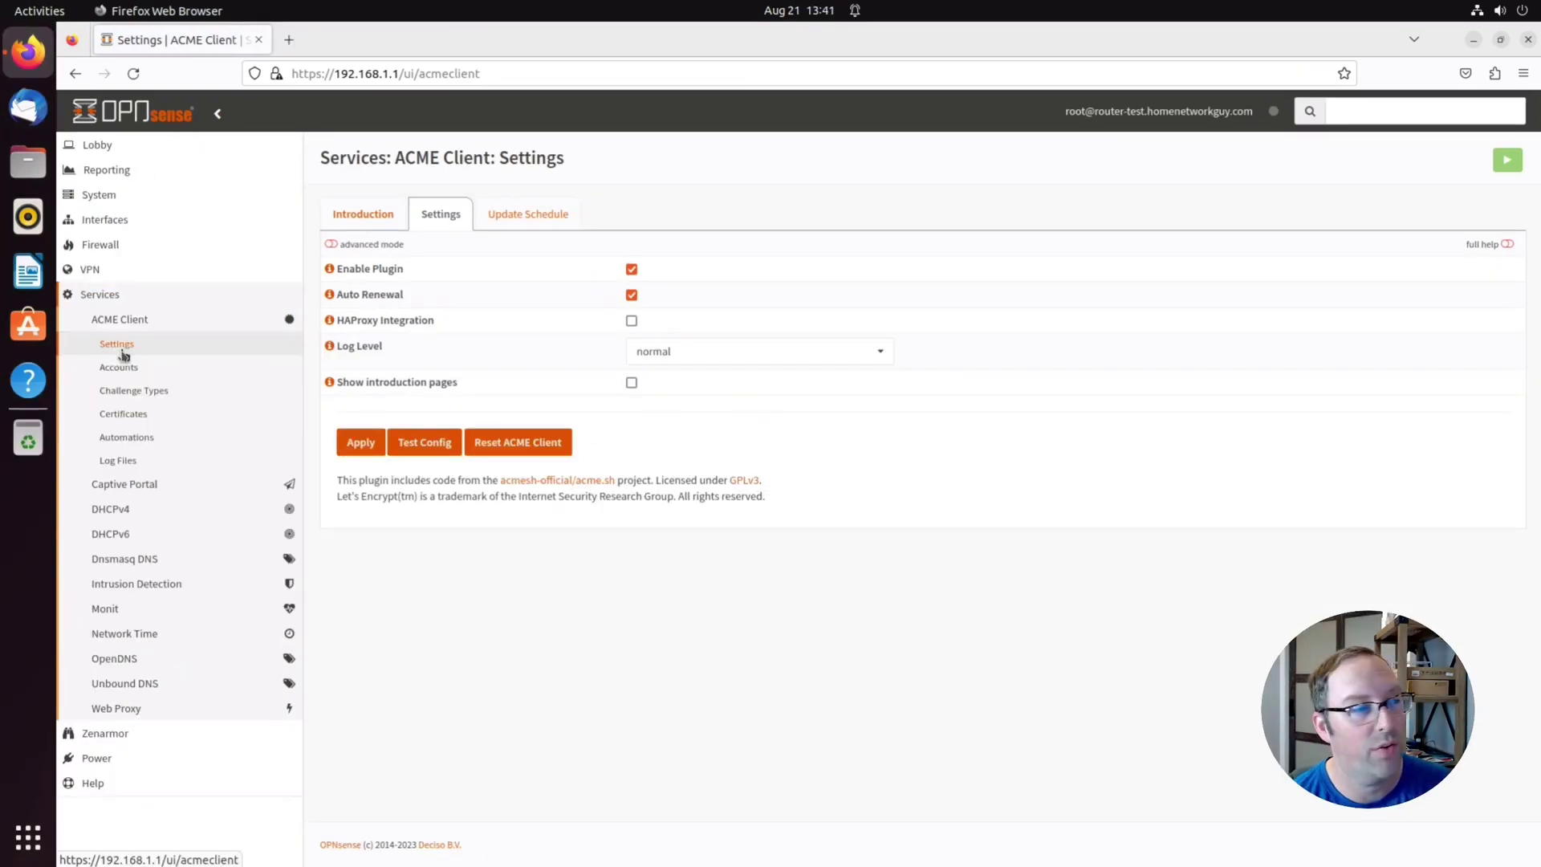
Check the ACME router certificate under System > Trust > Certificates, then open Administration settings
left_click(97, 195)
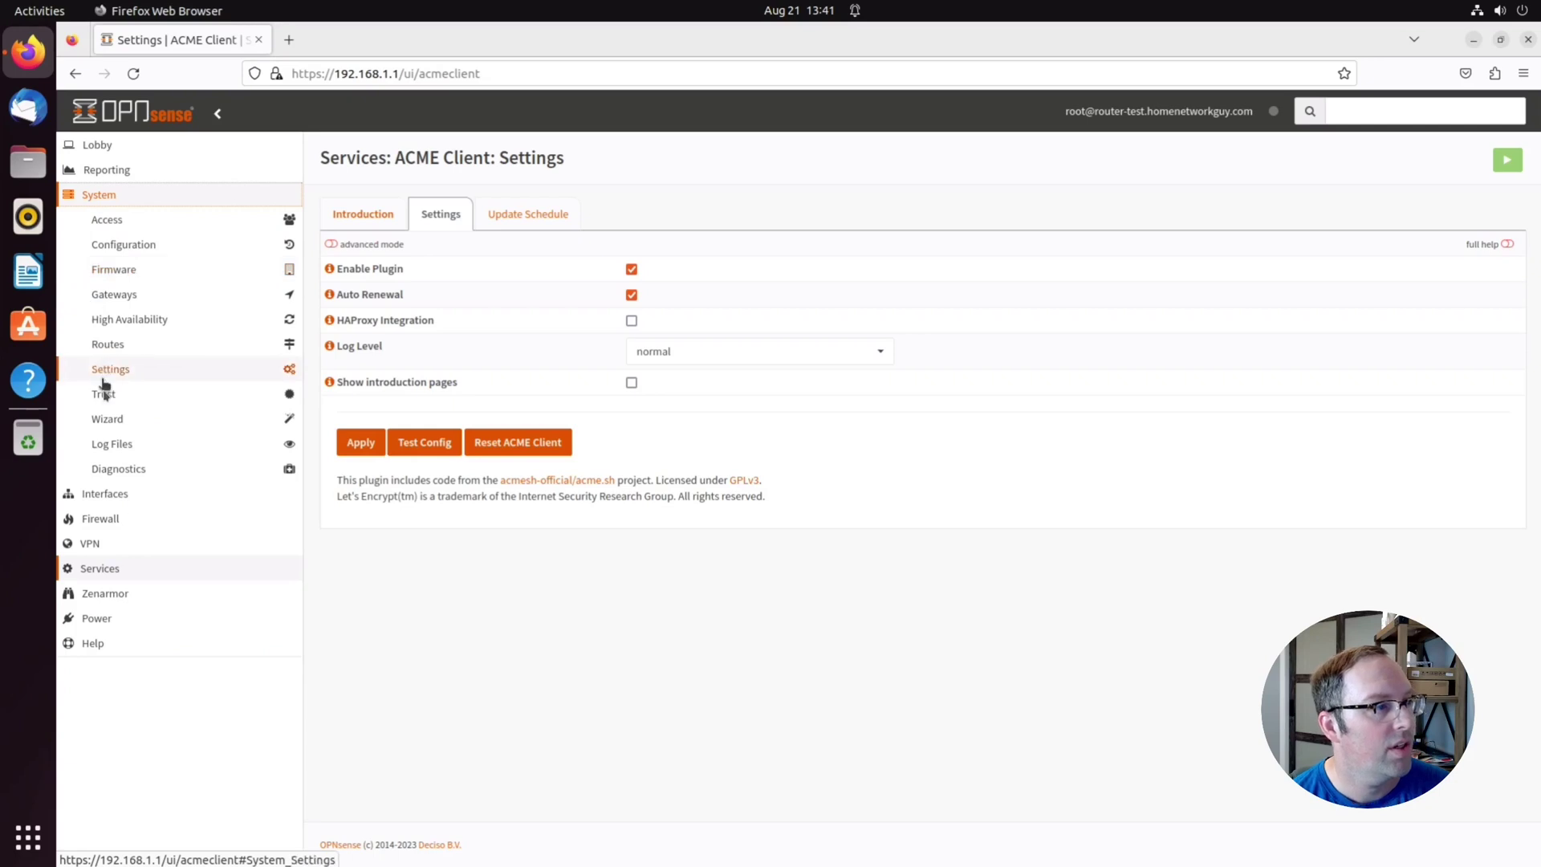
left_click(105, 392)
left_click(122, 443)
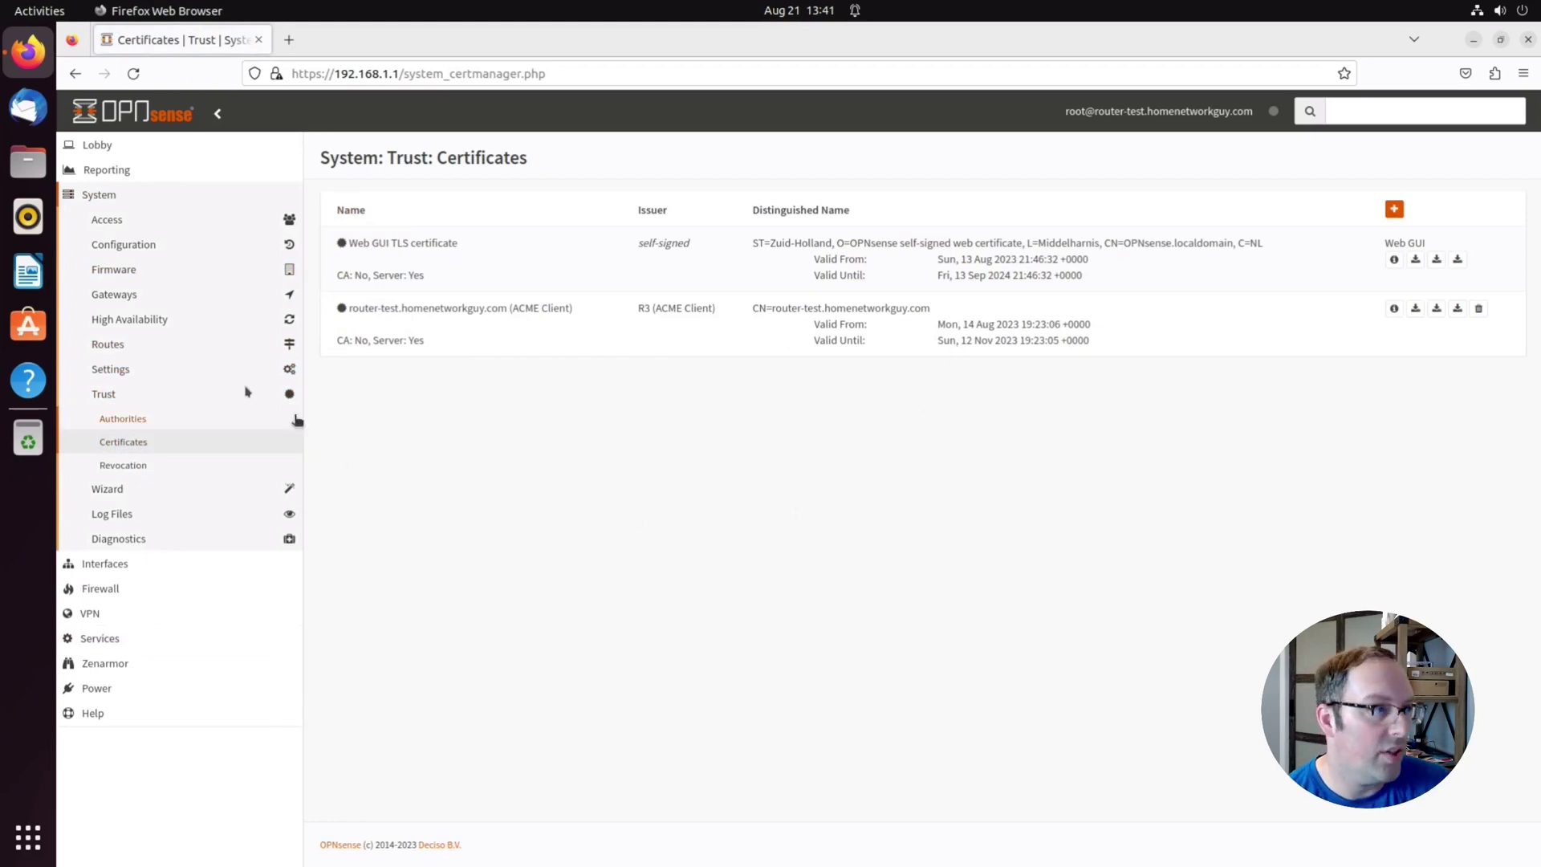
left_click(110, 369)
left_click(126, 395)
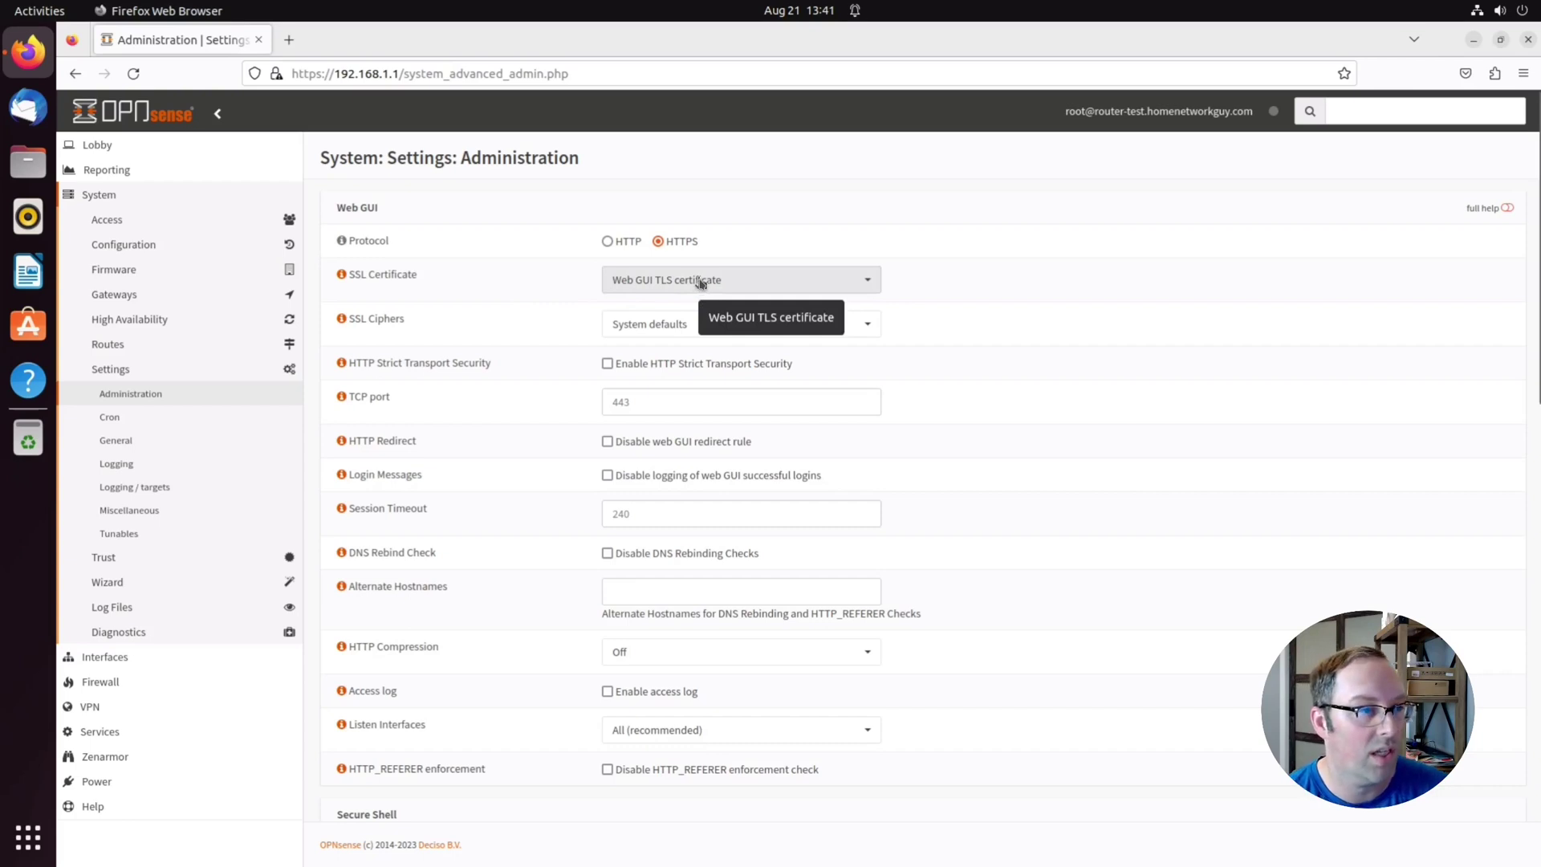
Set the web GUI SSL certificate to router-test.homenetworkguy.com (ACME Client) and save
left_click(700, 283)
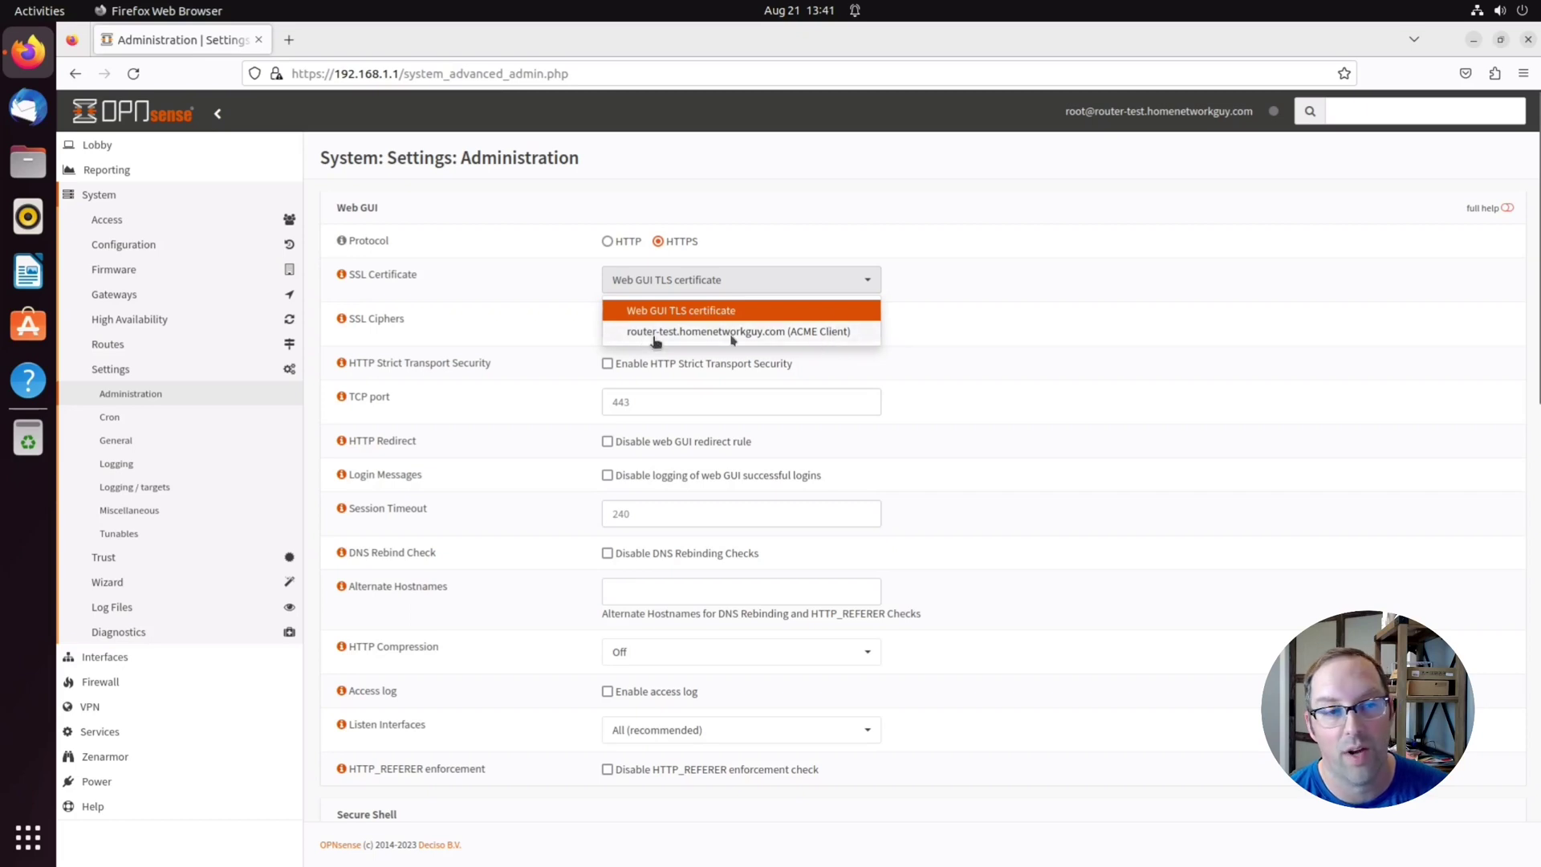
left_click(732, 336)
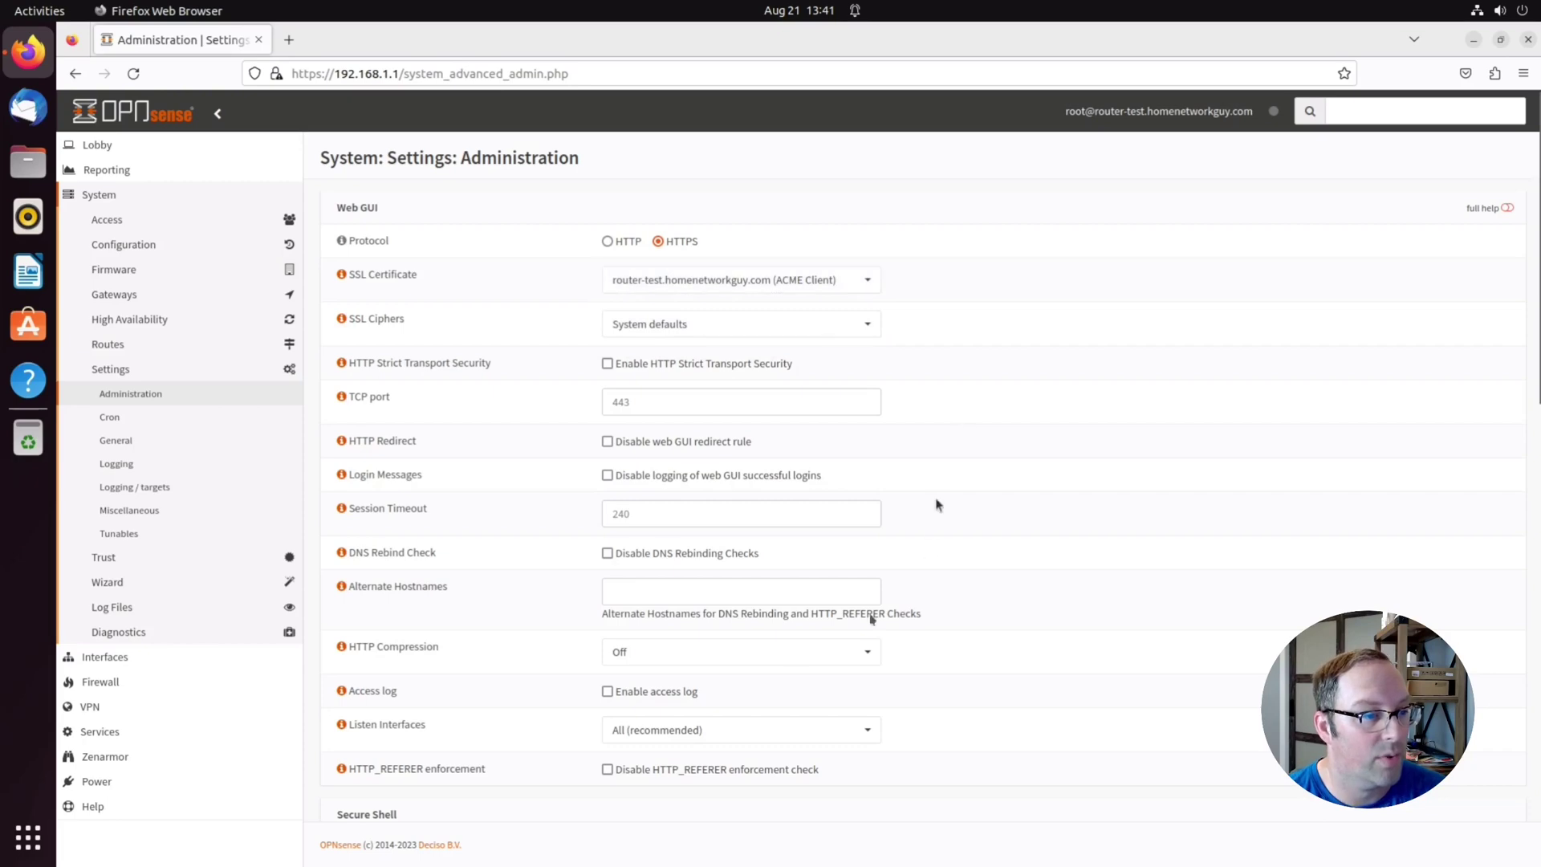
scroll(870, 612, "down", 15)
left_click(623, 786)
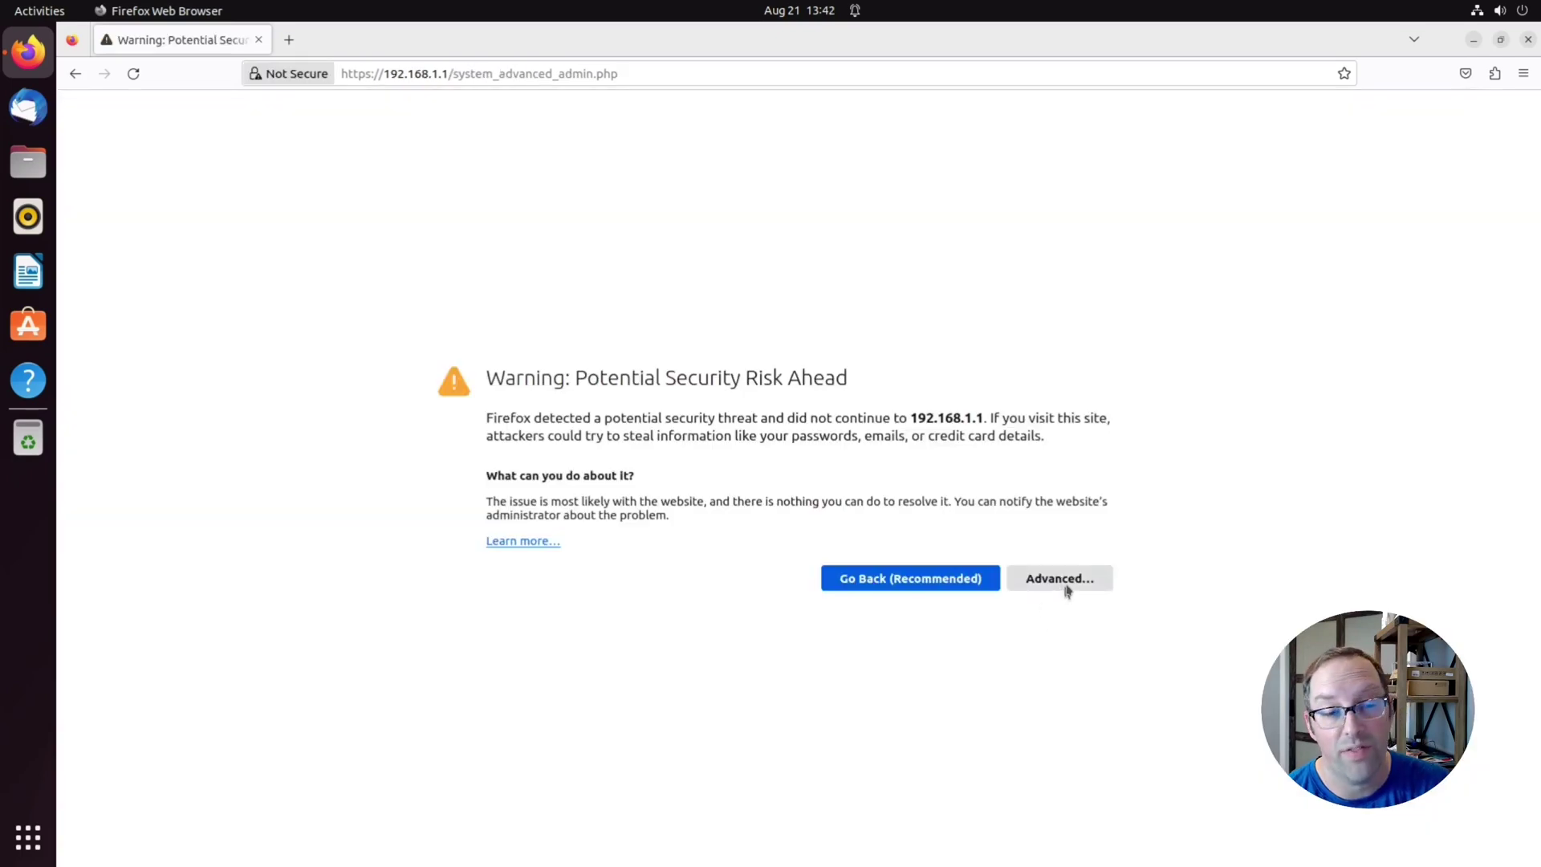
Inspect the IP address certificate warning, then load the router at router-test.homenetworkguy.com
left_click(1069, 583)
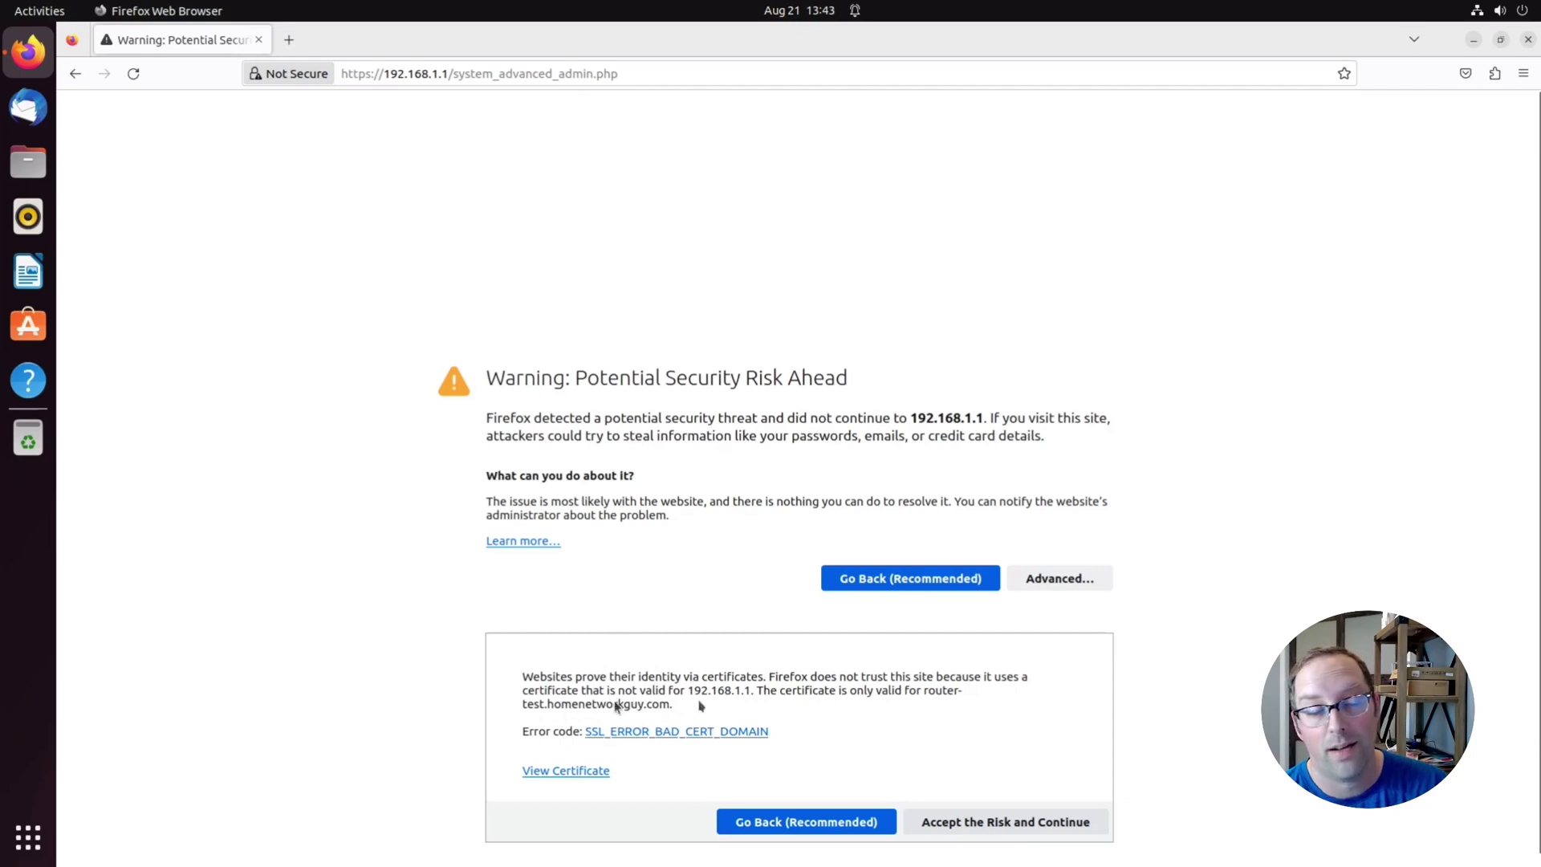
left_click(425, 74)
type("router")
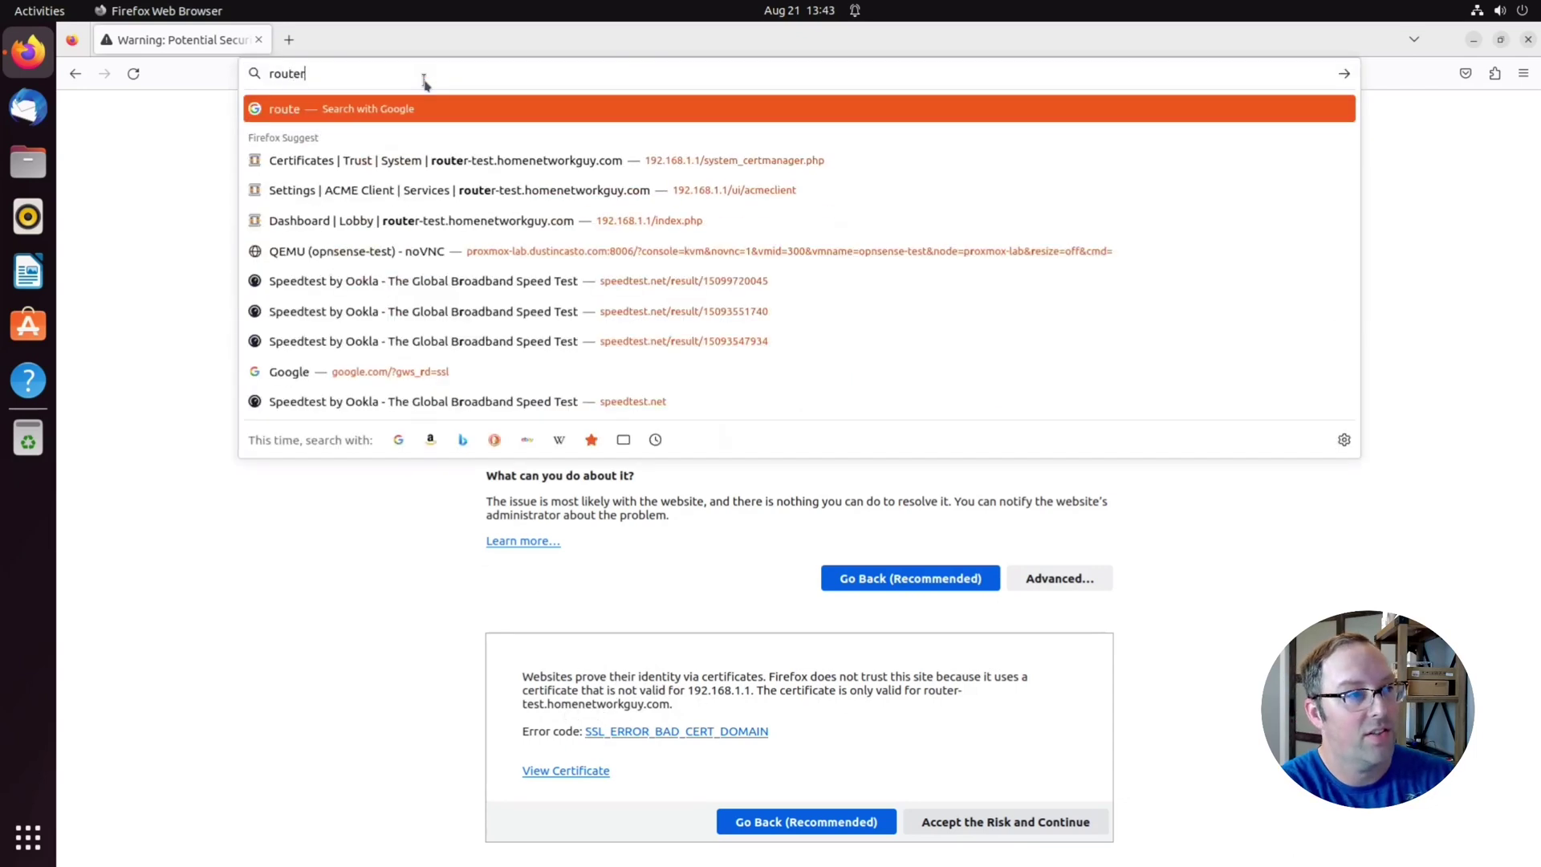
type("-tes")
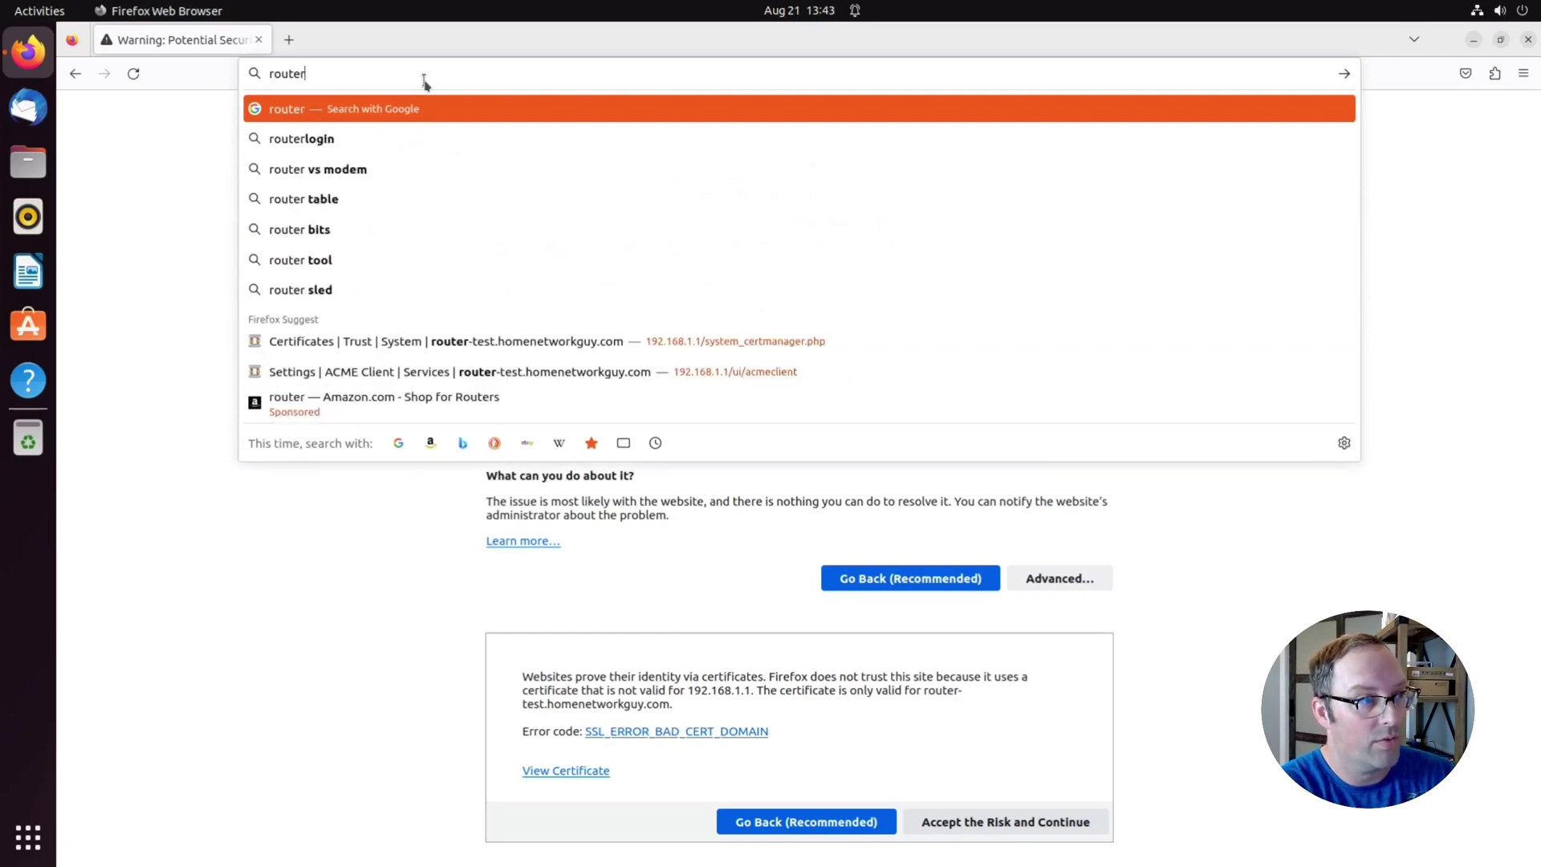
type("t.homen")
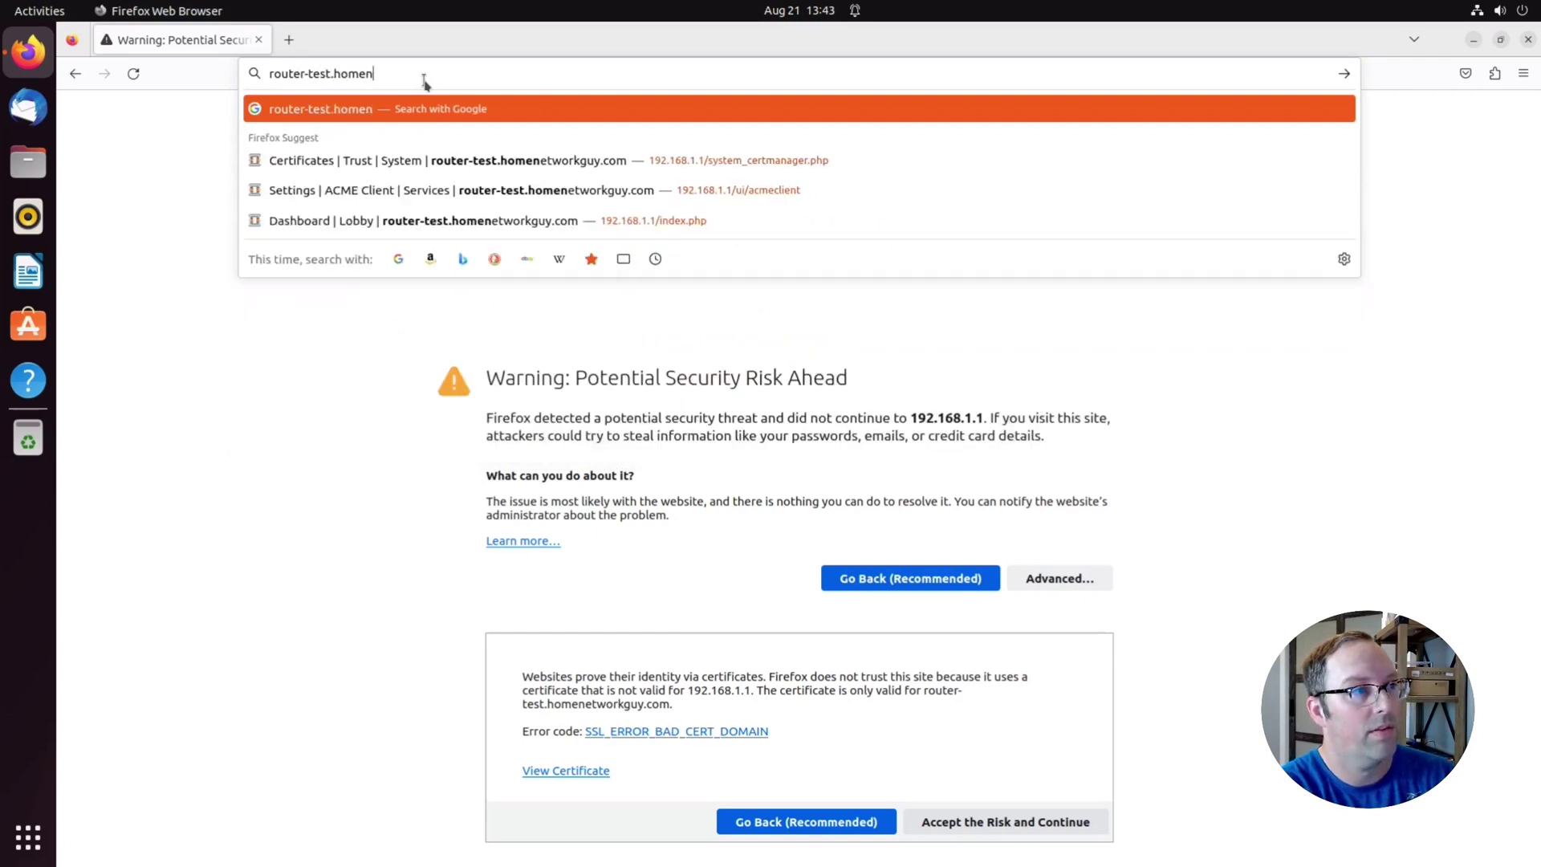
type("etworkguy.com")
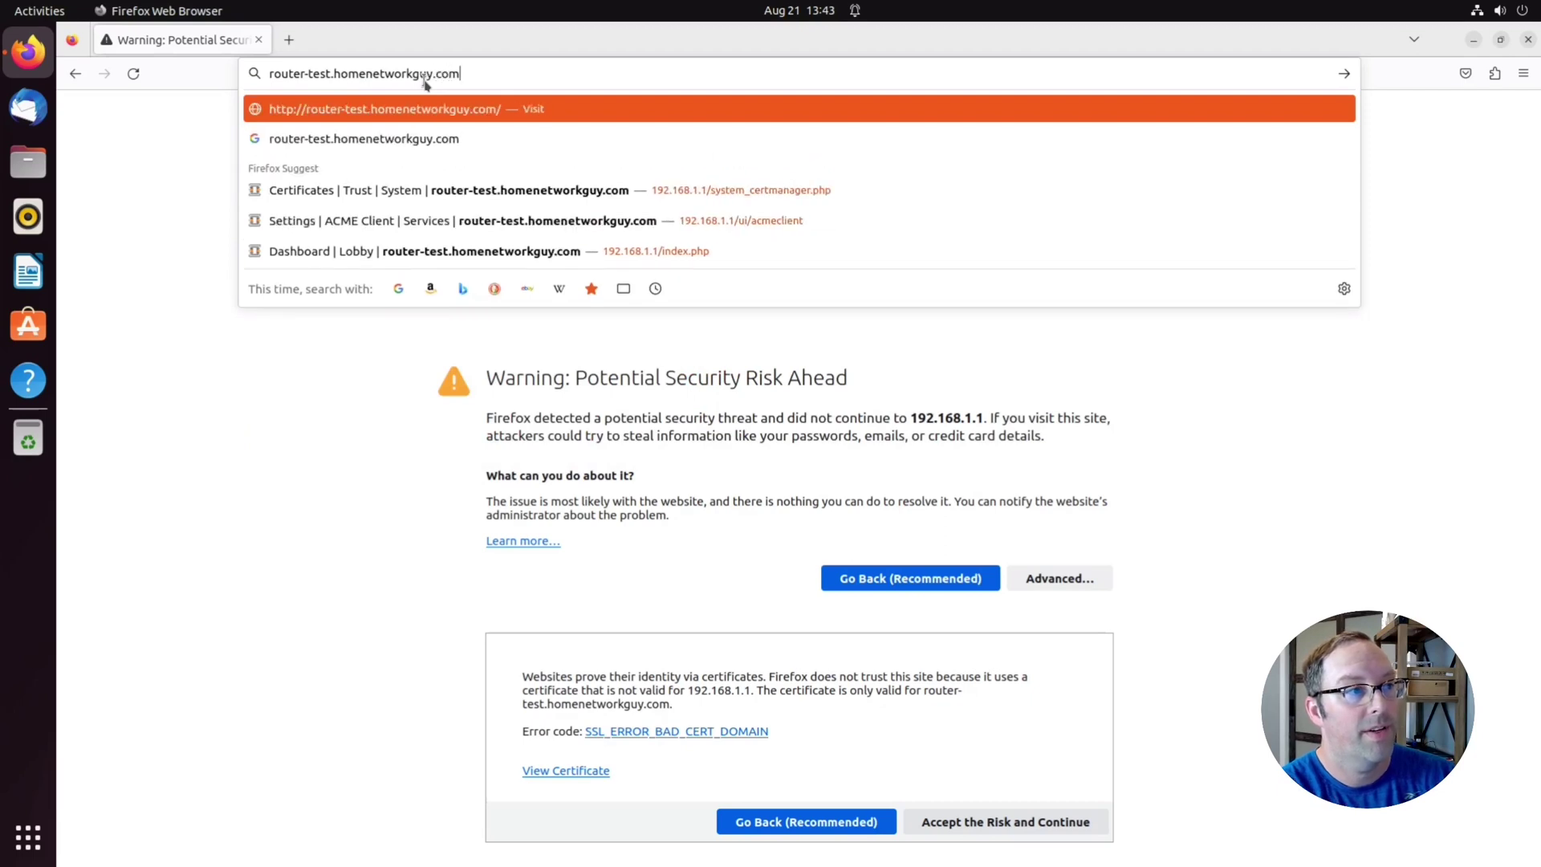
key("Return")
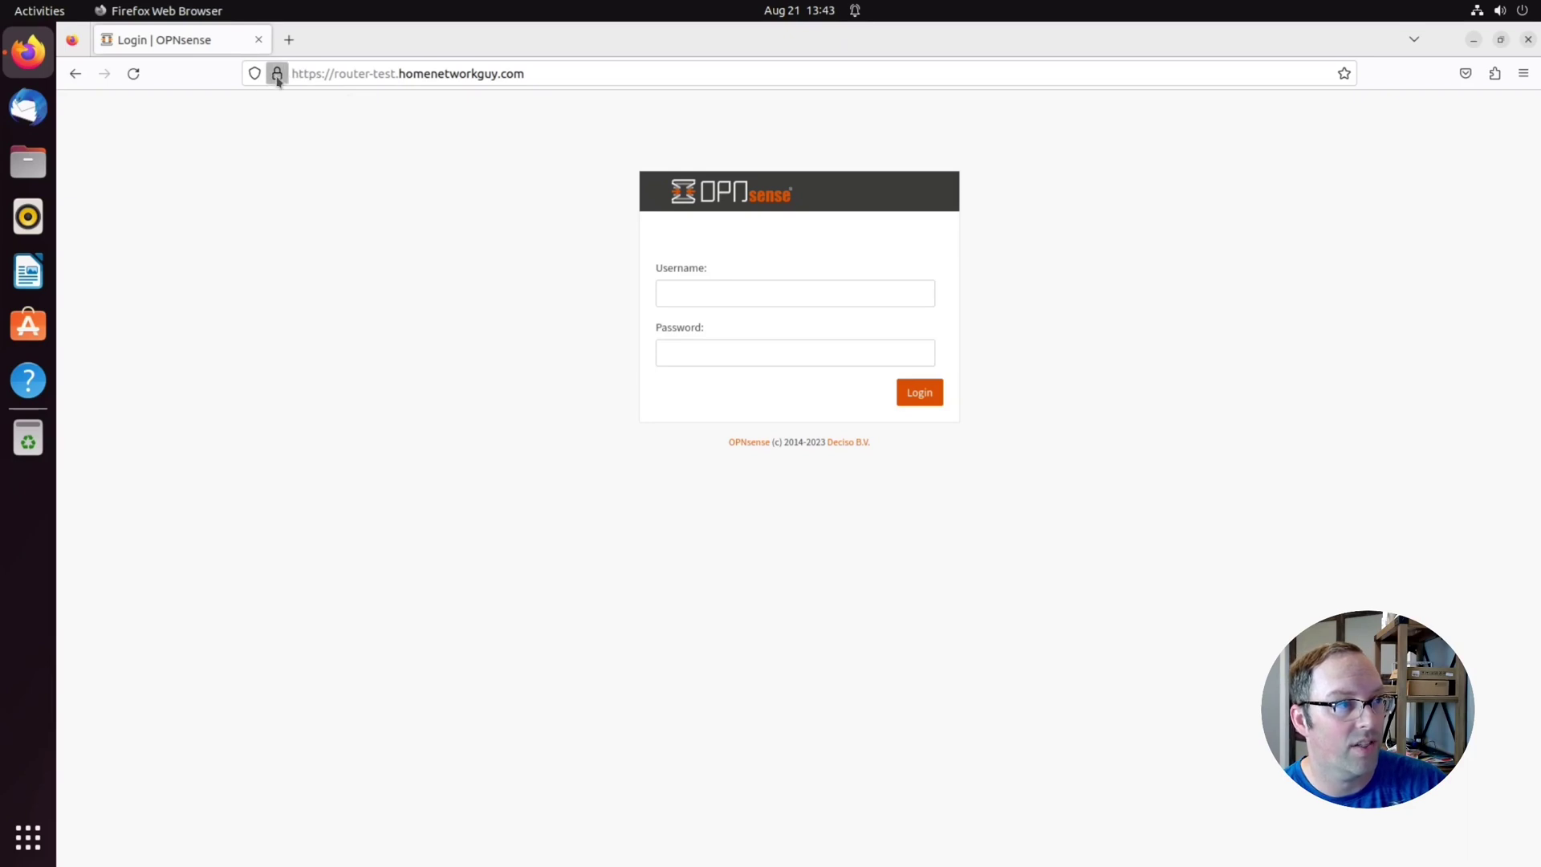
left_click(277, 78)
left_click(447, 135)
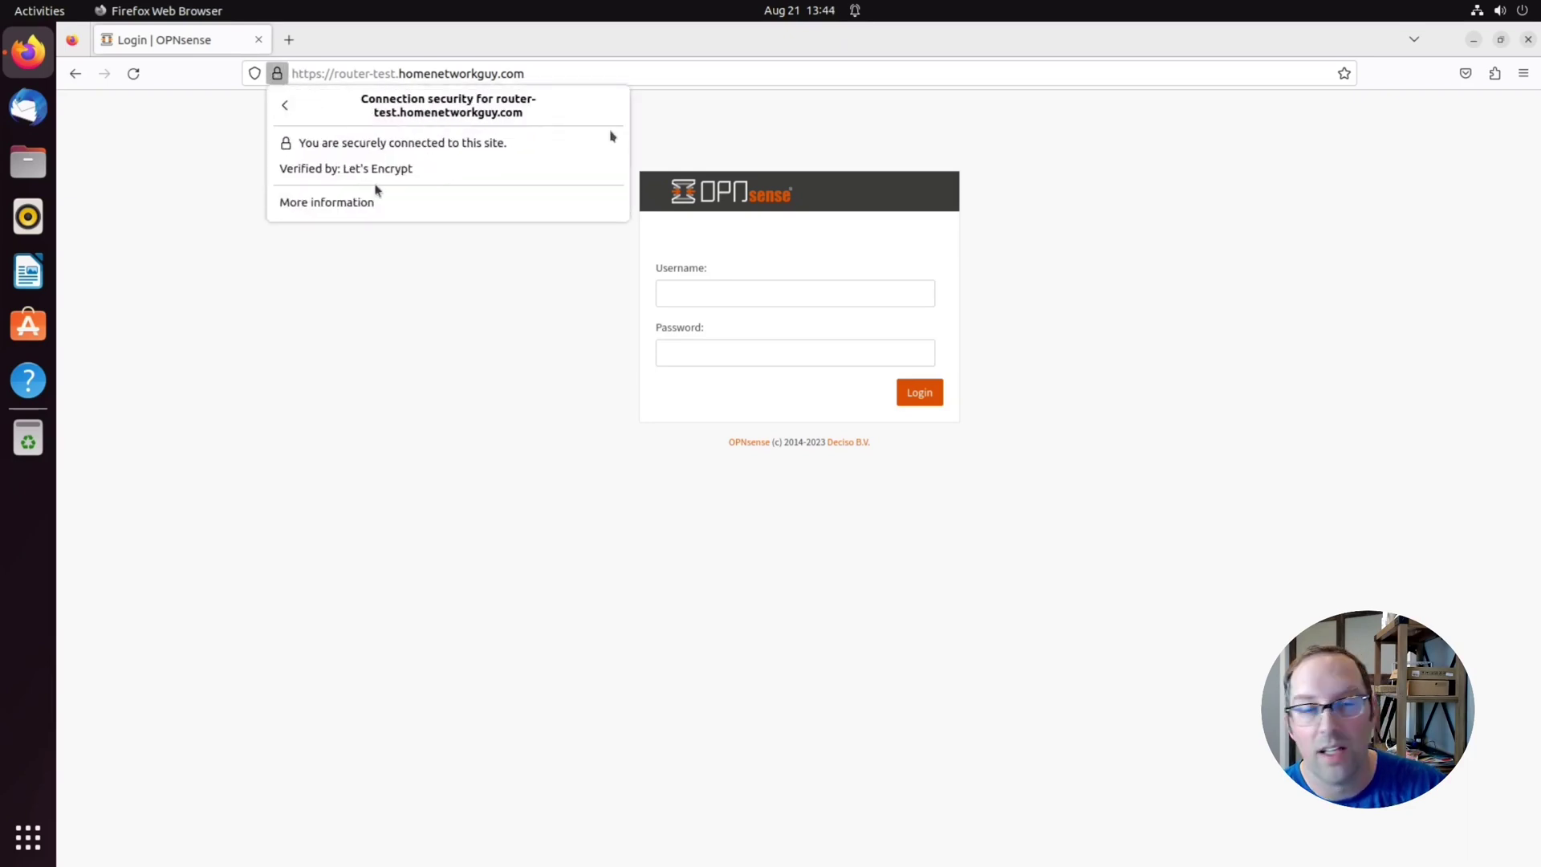
left_click(459, 365)
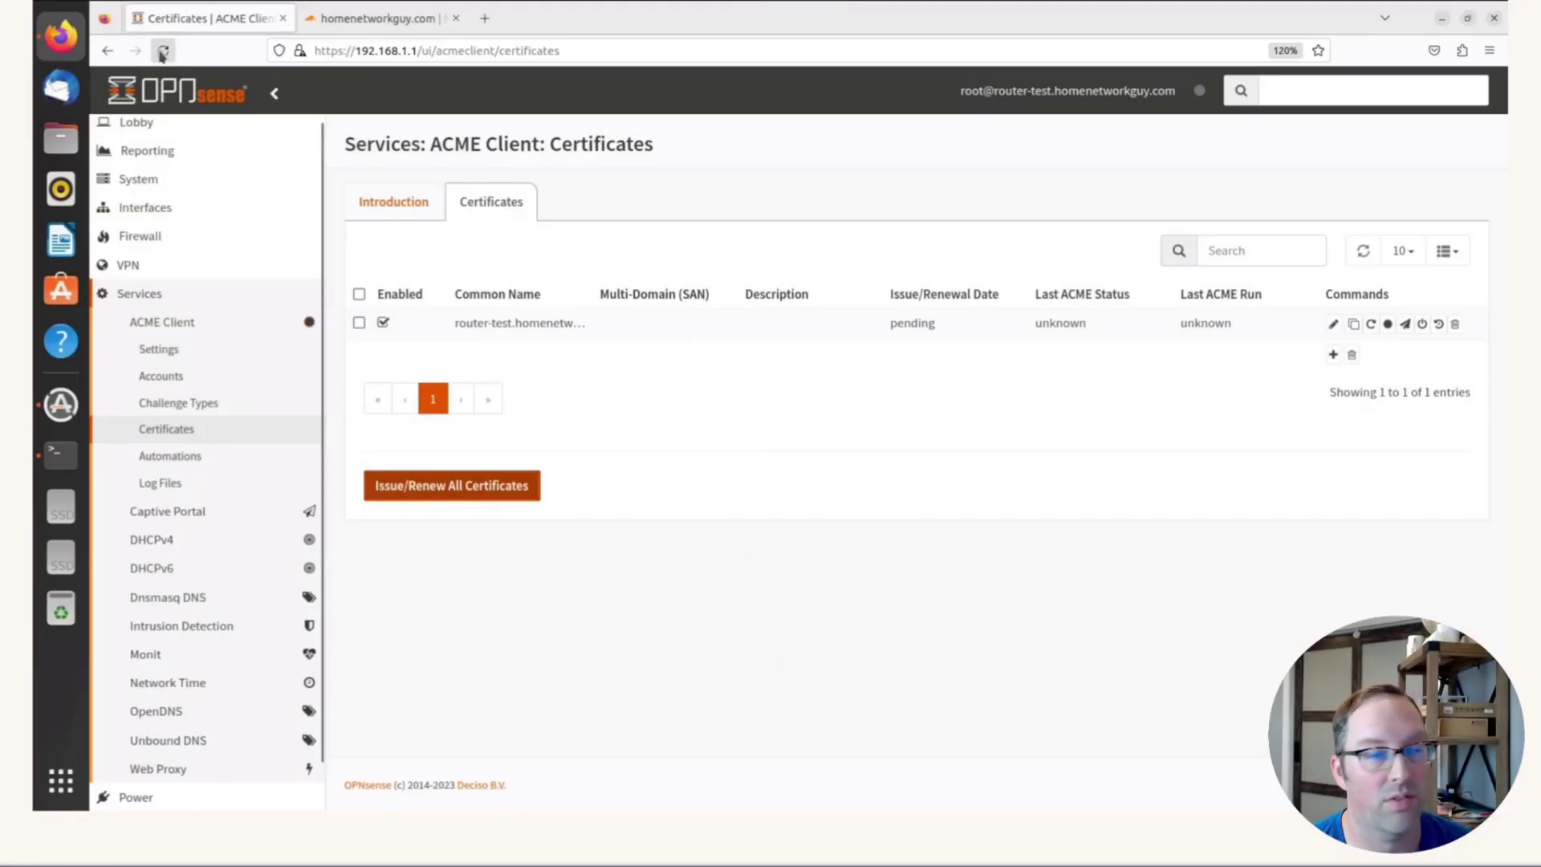
Reload the ACME Certificates page twice to refresh the router-test certificate status
left_click(163, 52)
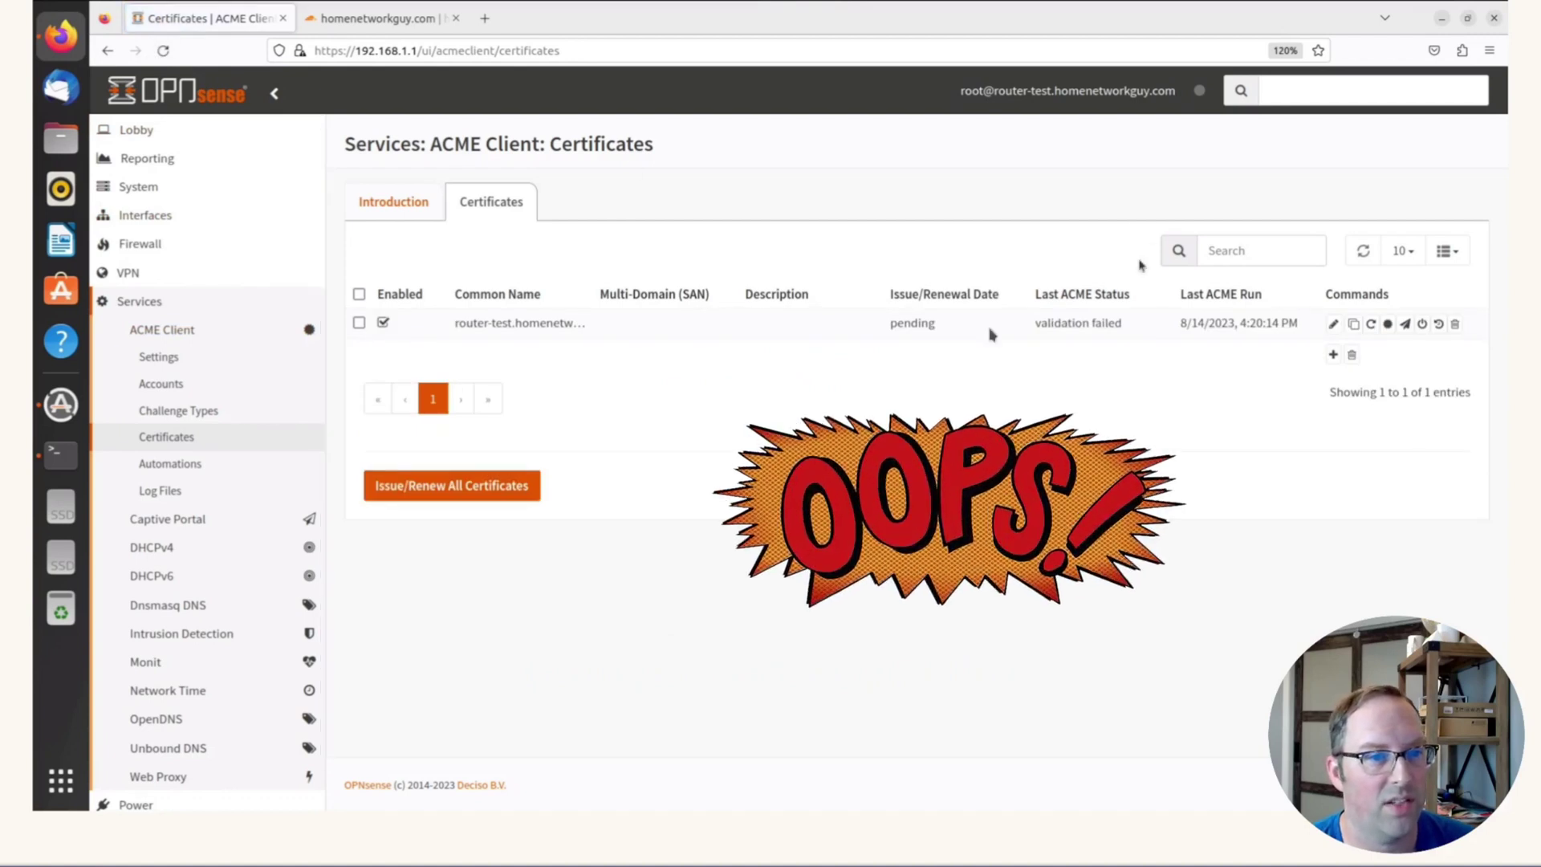
left_click(163, 51)
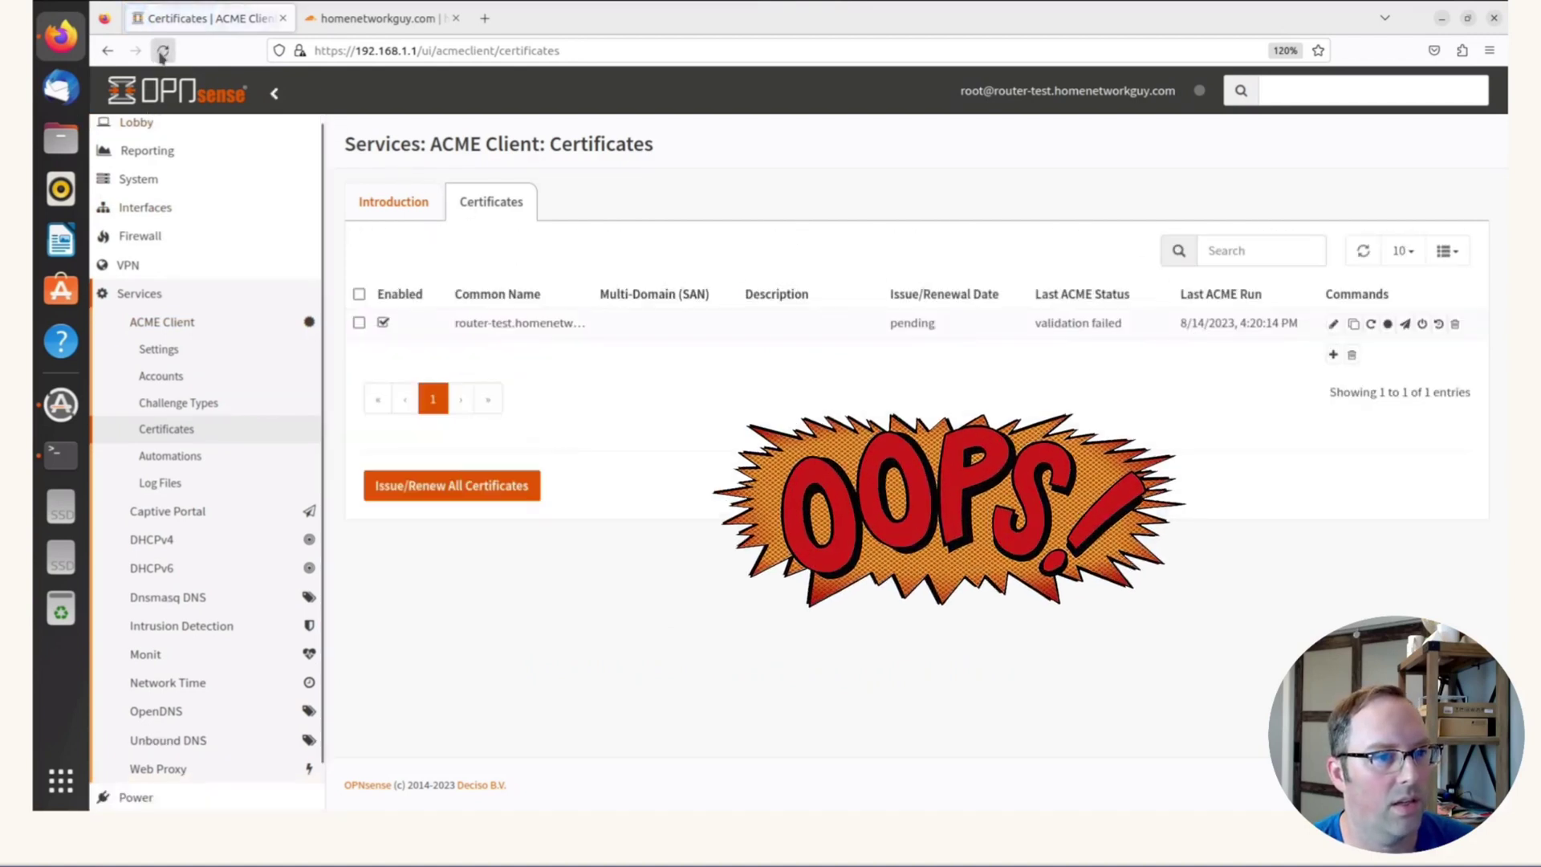